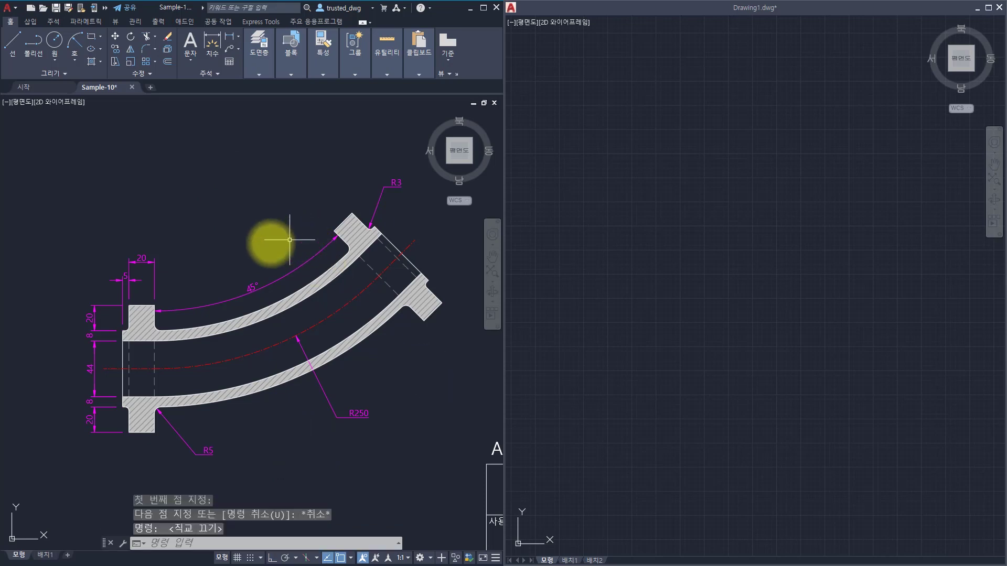
# - Draw a slanted line across the middle of the curved pipe in the reference drawing and erase it
pyautogui.press('space')
pyautogui.click(192, 110)
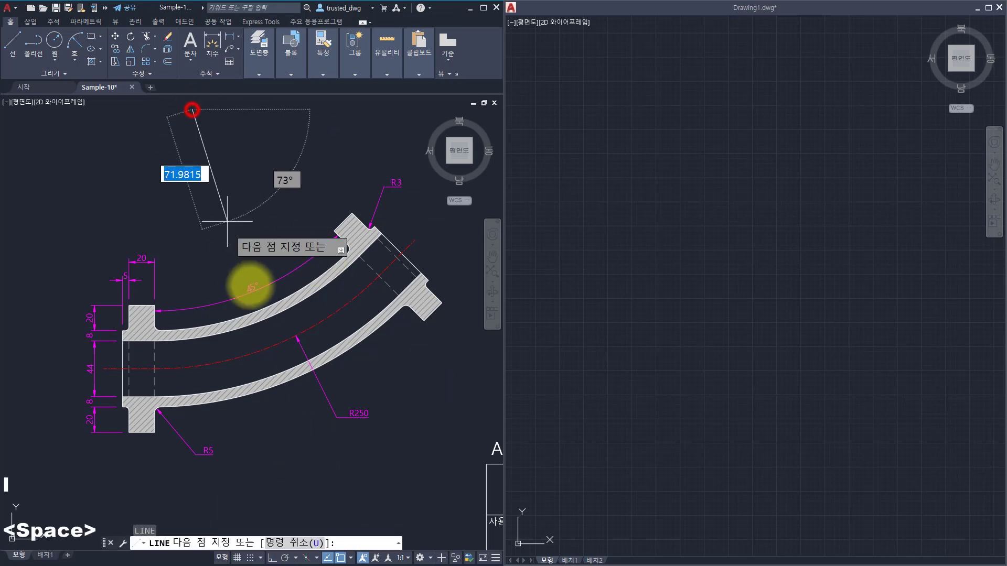
pyautogui.click(310, 459)
pyautogui.press('Escape')
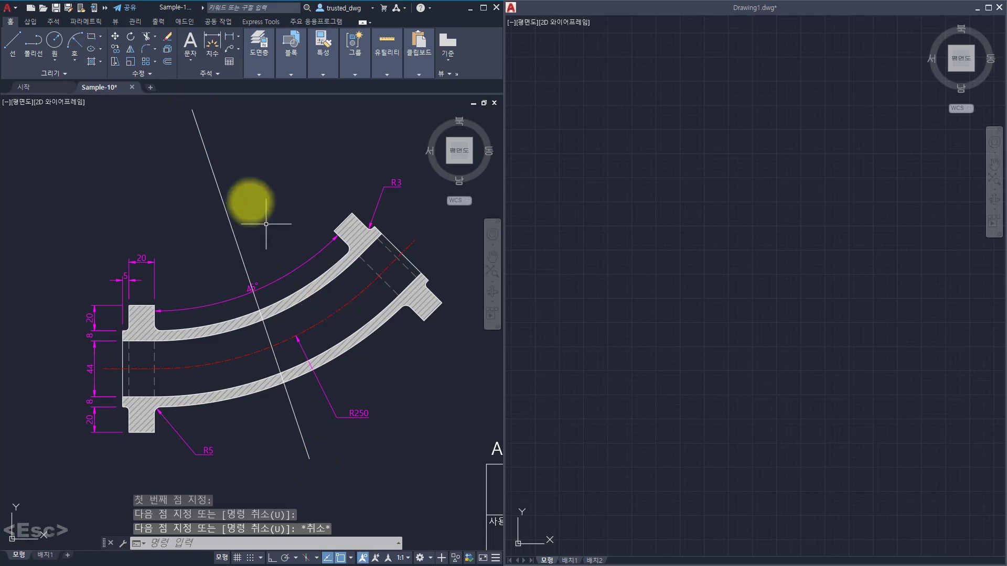
pyautogui.click(250, 200)
pyautogui.click(196, 191)
pyautogui.write('e')
pyautogui.press('space')
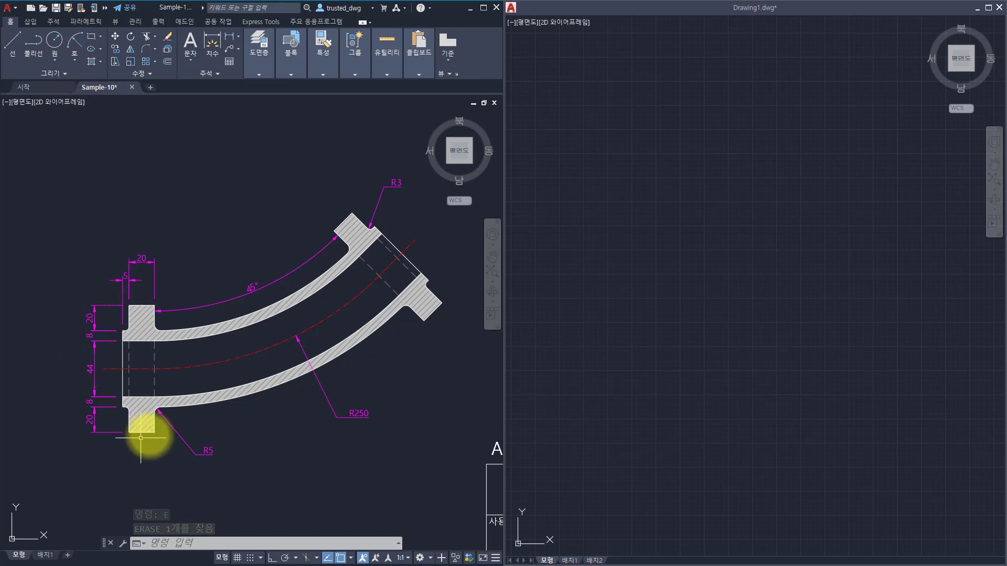
# - Draw a rectangle 20 wide and 100 high for the flange in the empty drawing Drawing1
pyautogui.click(670, 312)
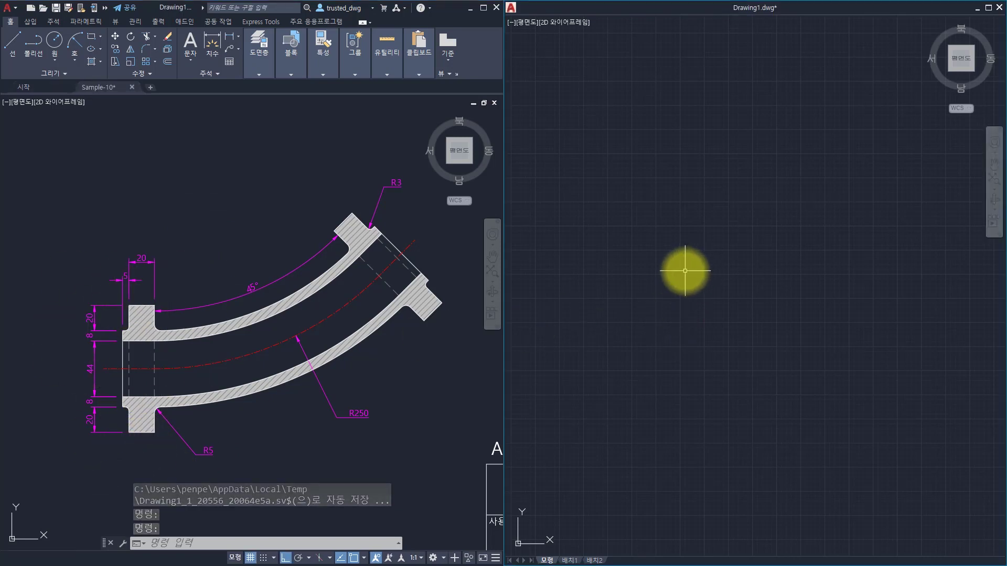
pyautogui.write('rec')
pyautogui.press('space')
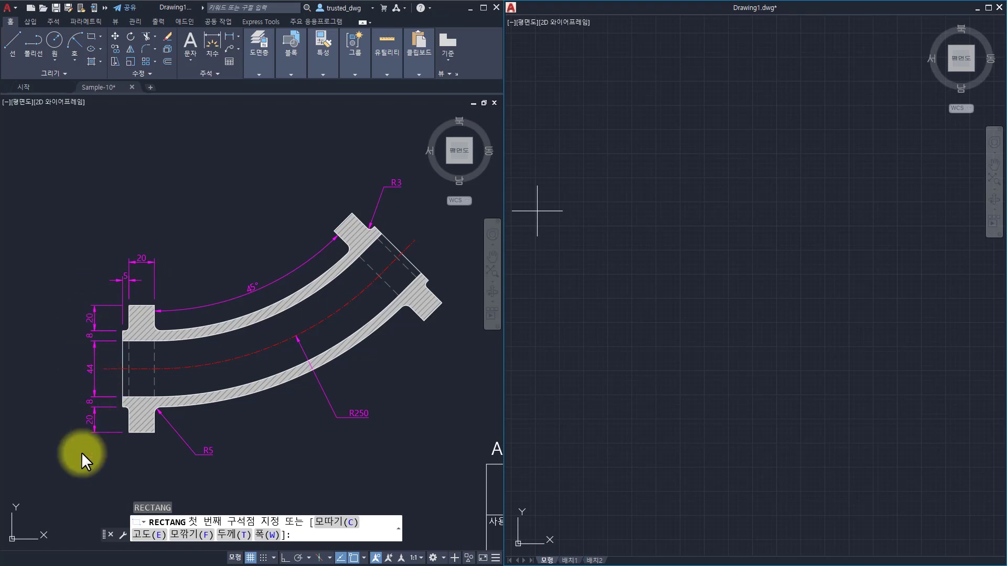
pyautogui.click(658, 206)
pyautogui.write('2')
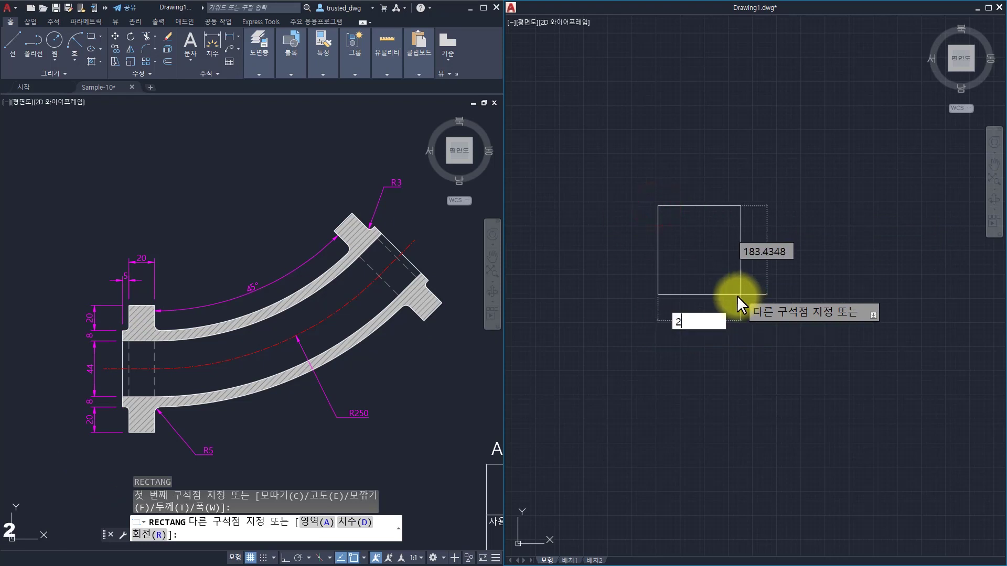
pyautogui.write('0')
pyautogui.press('Tab')
pyautogui.write('100')
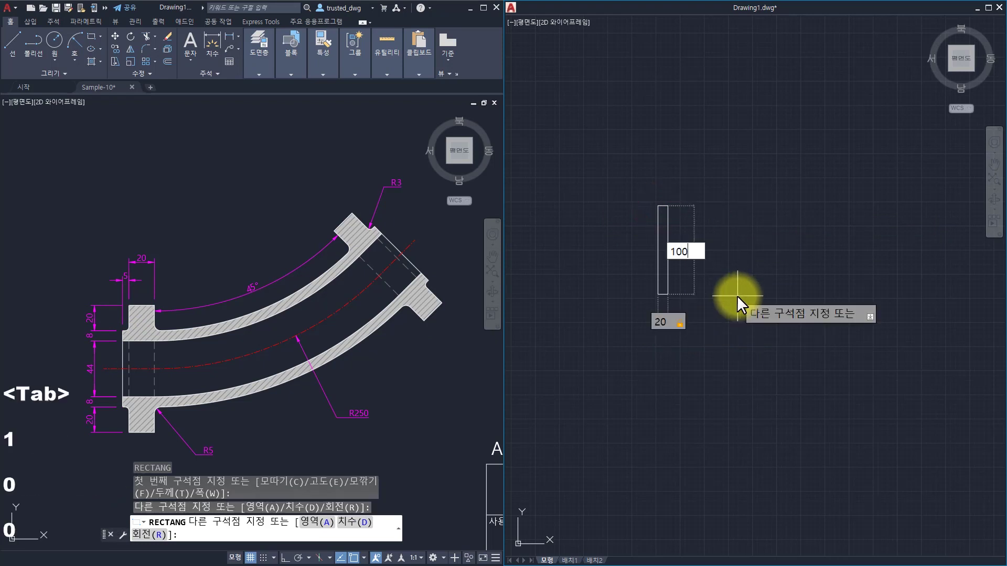
pyautogui.press('Return')
# - Draw a vertical line 60 long downward from the rectangle's upper-left corner
pyautogui.scroll(4, 596, 212)
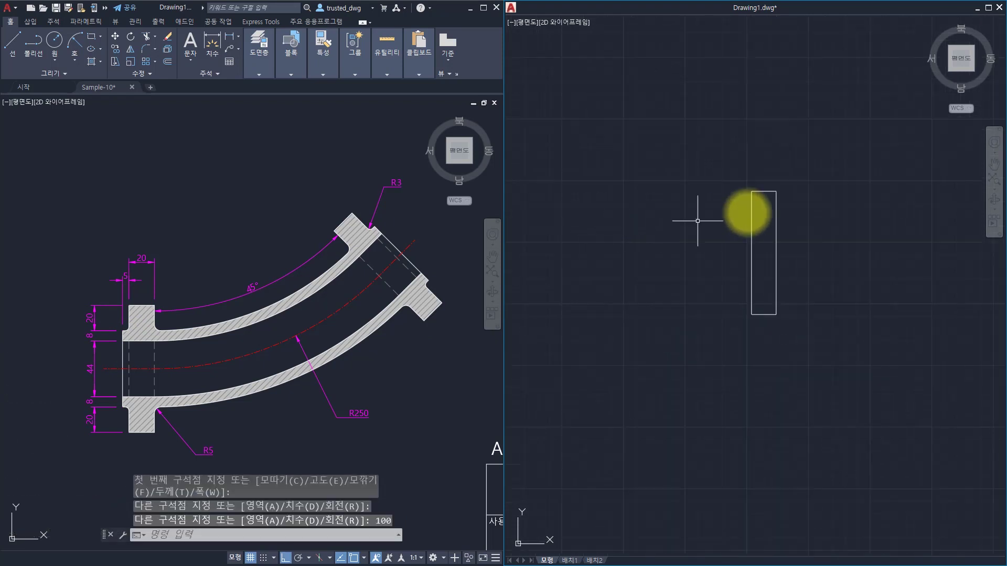
pyautogui.moveTo(740, 217); pyautogui.dragTo(691, 249, button='middle')
pyautogui.scroll(2, 664, 267)
pyautogui.moveTo(745, 268)
pyautogui.mouseDown(button='middle')
pyautogui.moveTo(663, 274)
pyautogui.moveTo(650, 290)
pyautogui.mouseUp(button='middle')
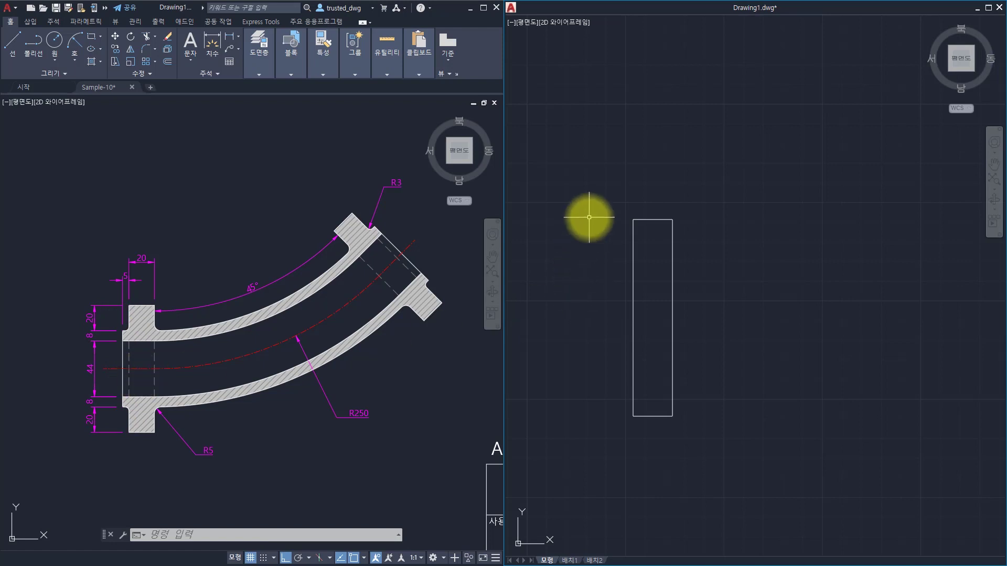
pyautogui.press('space')
pyautogui.click(633, 220)
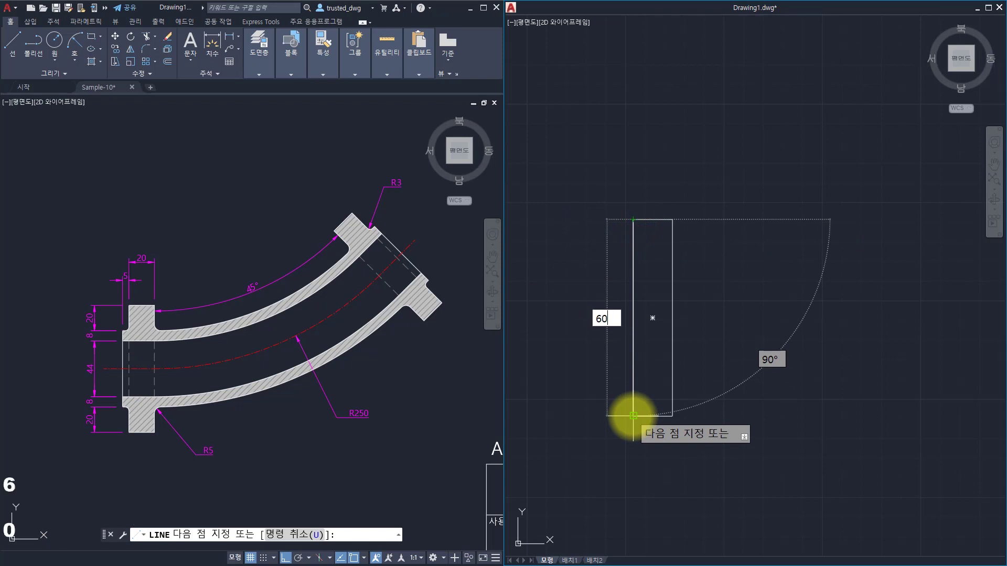
pyautogui.write('60')
pyautogui.press('space')
pyautogui.press('space')
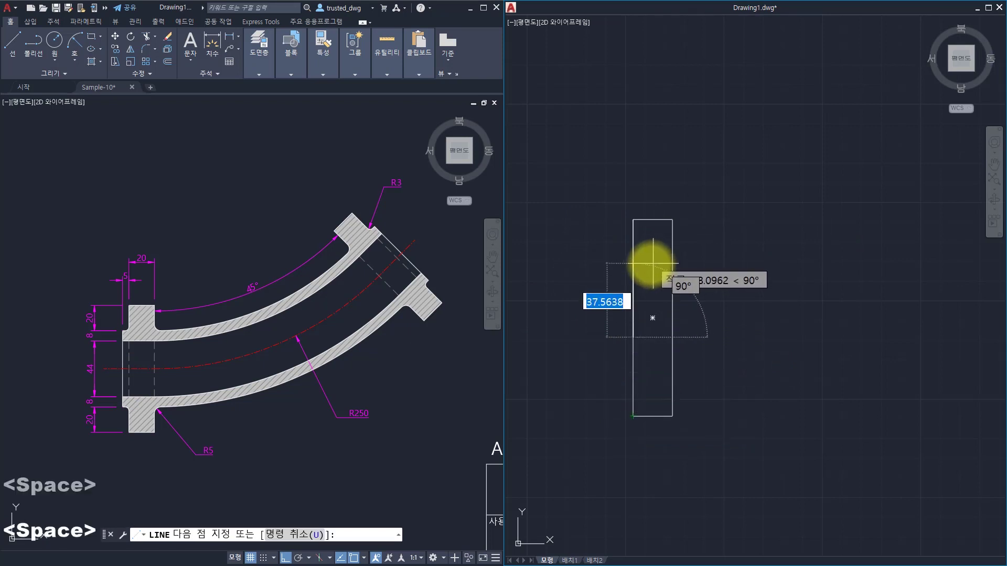
# - Move the 60-unit vertical line by -5 in X and -20 in Y
pyautogui.click(634, 244)
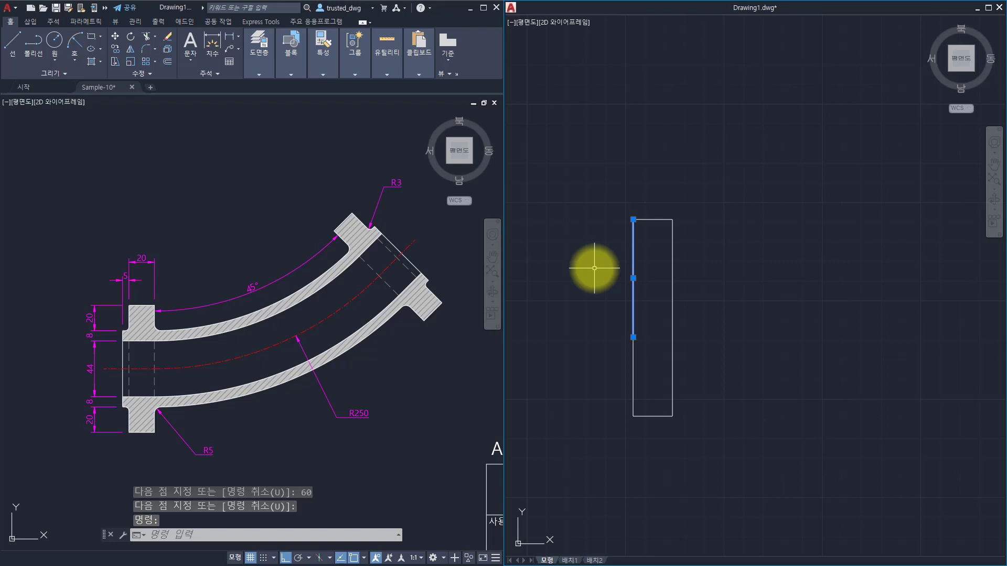
pyautogui.write('m')
pyautogui.press('space')
pyautogui.click(795, 109)
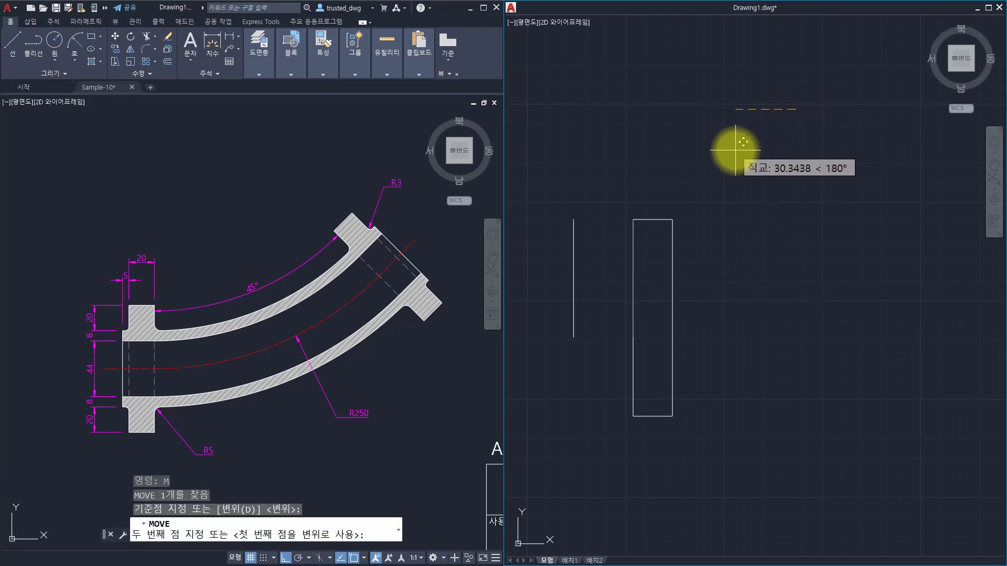
pyautogui.write('-5,')
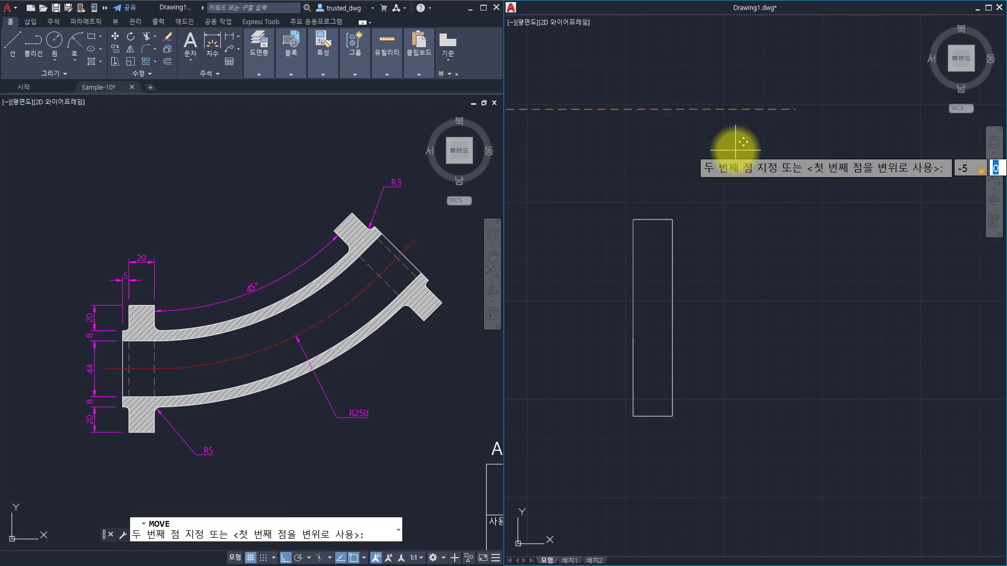
pyautogui.write('-20')
pyautogui.press('Return')
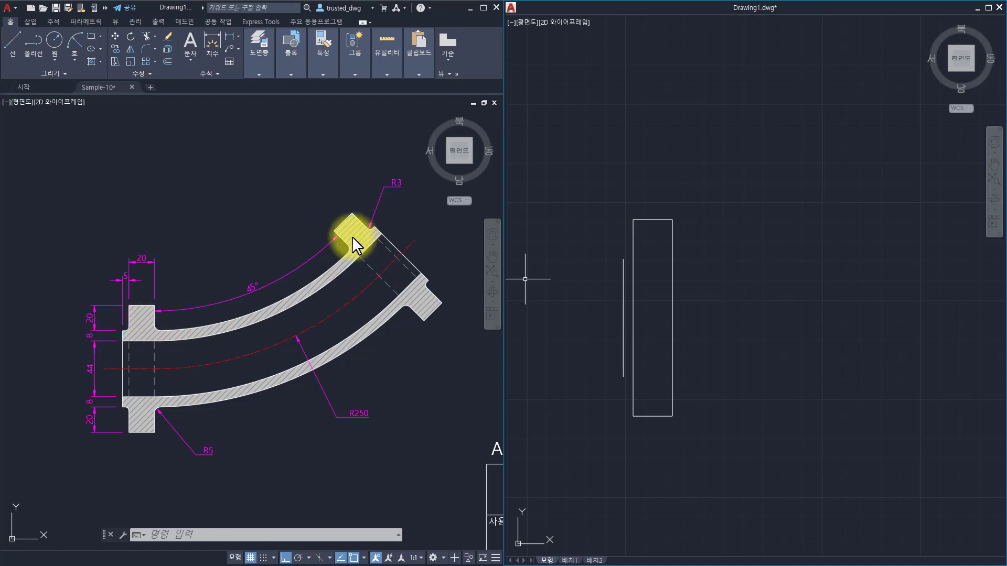
# - Draw a horizontal line from the upper end of the short vertical line rightward across and well past the rectangle
pyautogui.press('space')
pyautogui.click(623, 259)
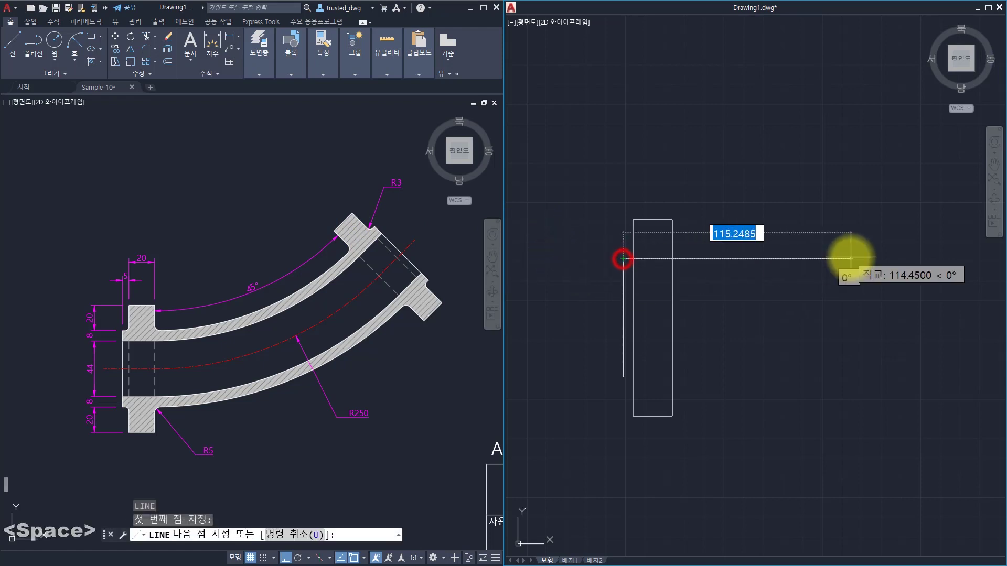
pyautogui.click(863, 259)
pyautogui.press('space')
# - Set the fillet radius to 3 and try to fillet the horizontal line against the rectangle's left edge
pyautogui.write('f')
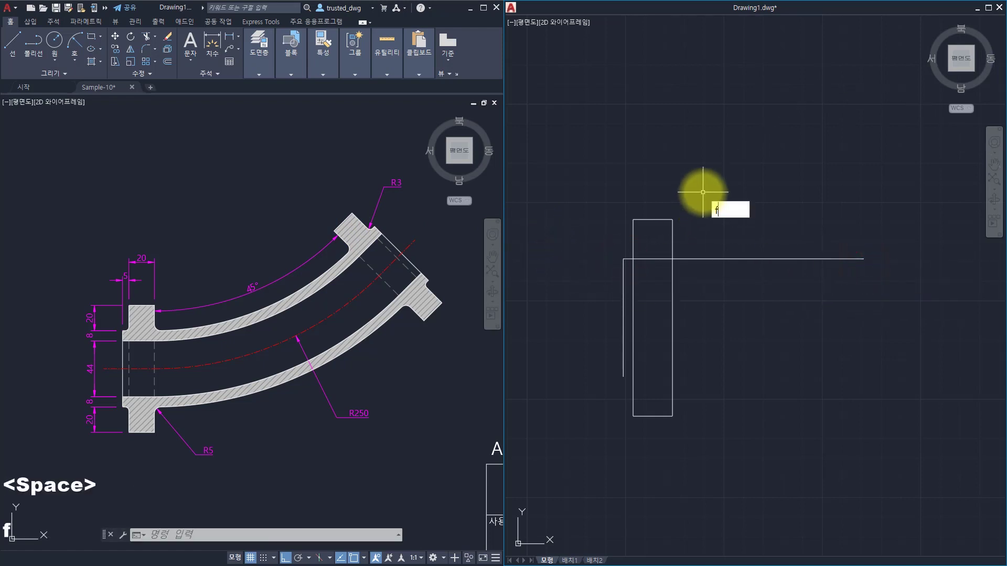
pyautogui.press('space')
pyautogui.write('r')
pyautogui.press('space')
pyautogui.write('3')
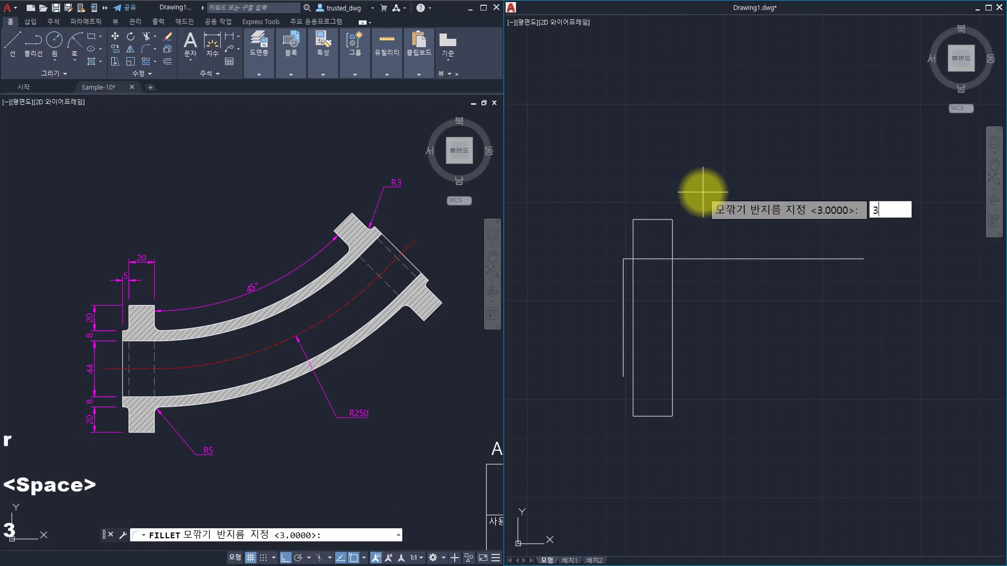
pyautogui.press('space')
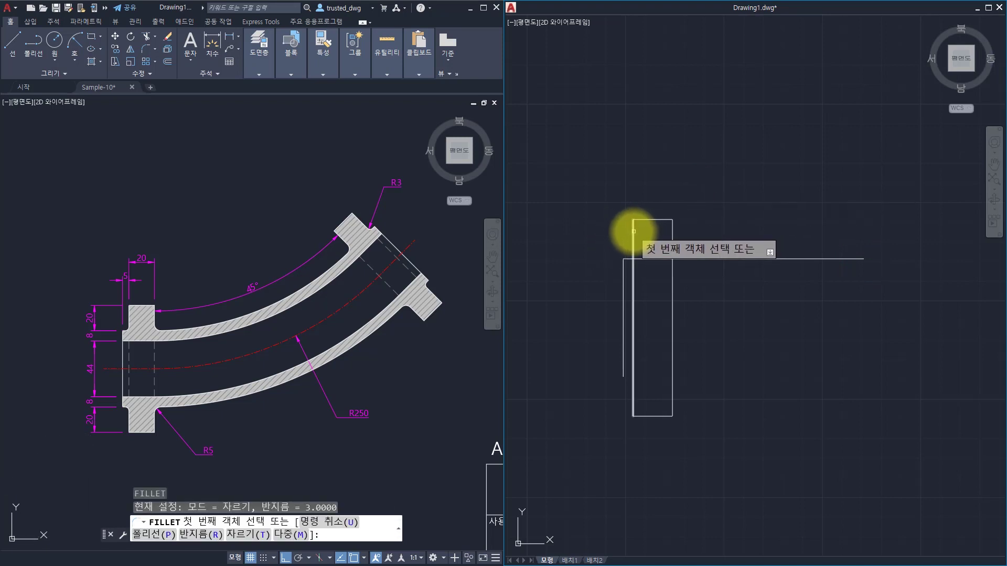
pyautogui.click(628, 258)
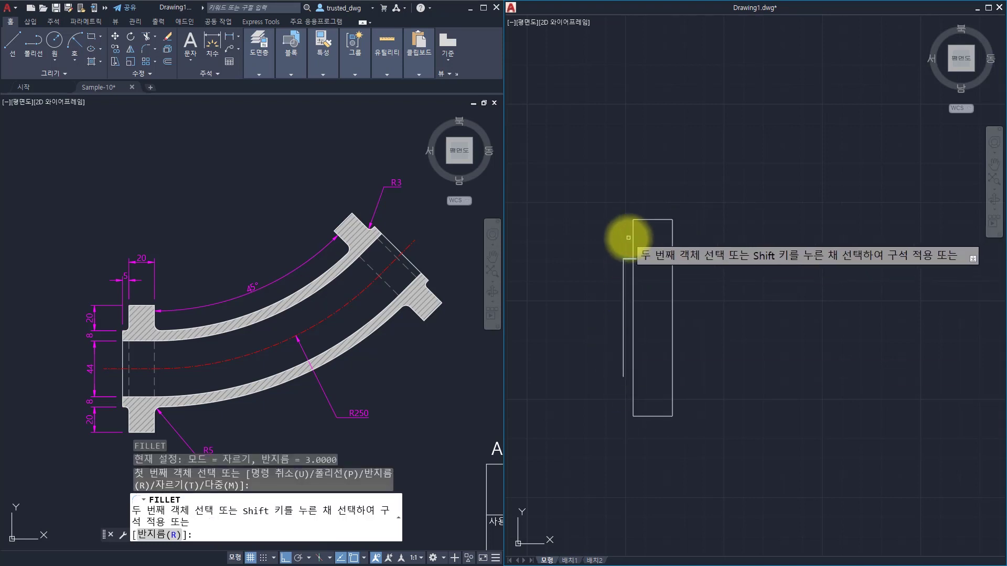
pyautogui.press('Escape')
pyautogui.press('Escape')
# - Fillet the horizontal line's left end with the rectangle's left edge above it, using the no-trim mode
pyautogui.write('f')
pyautogui.press('space')
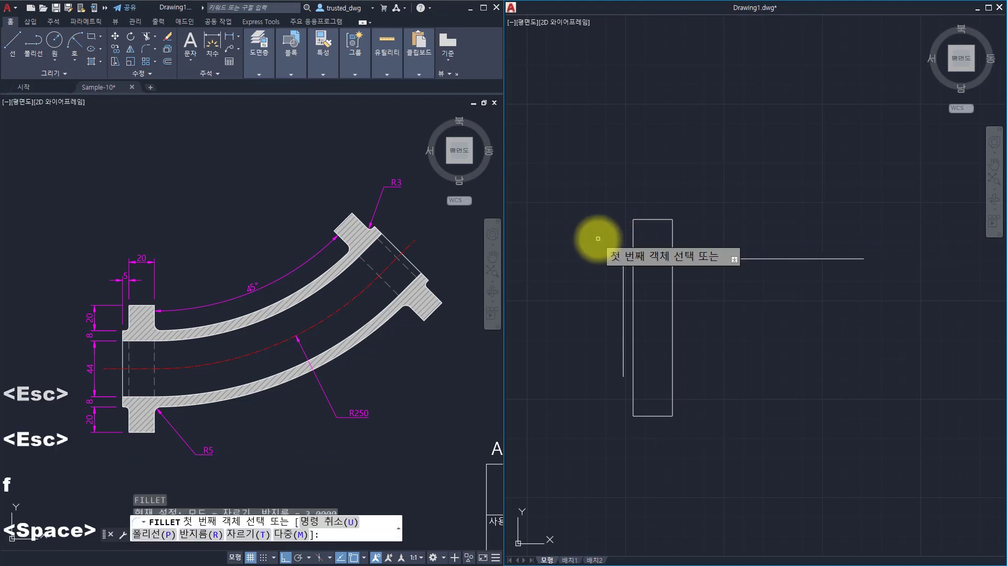
pyautogui.click(233, 533)
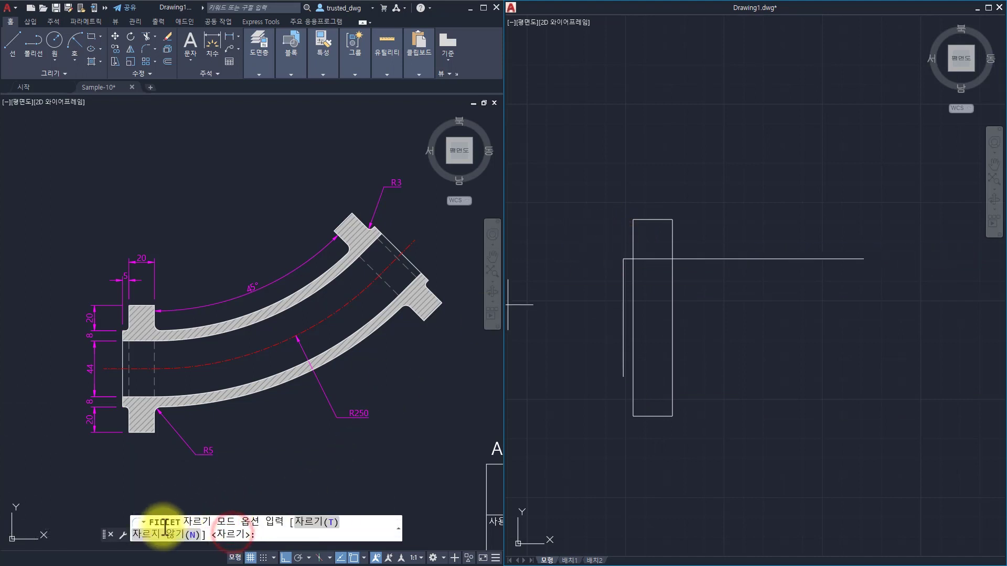
pyautogui.click(179, 534)
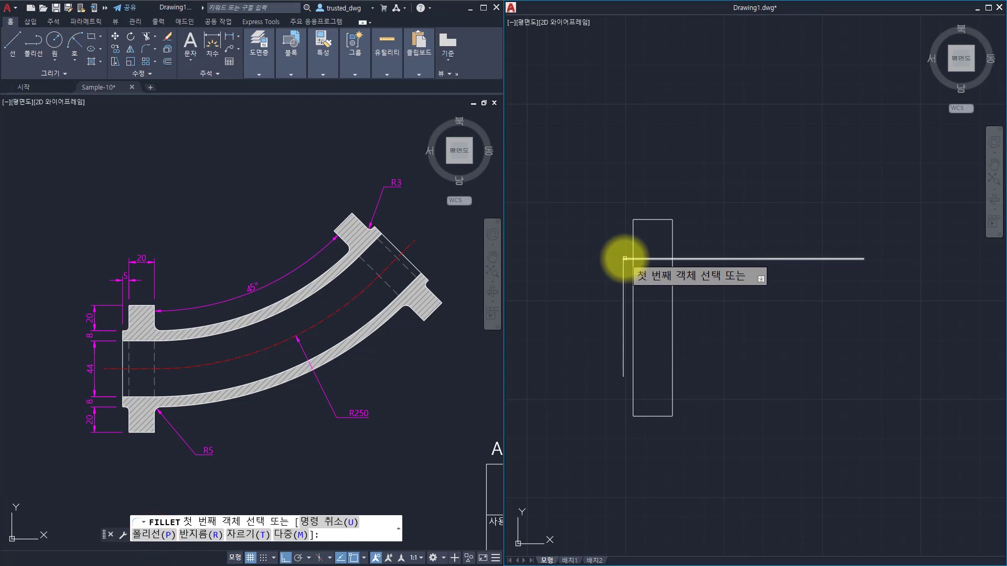
pyautogui.click(624, 256)
pyautogui.click(632, 237)
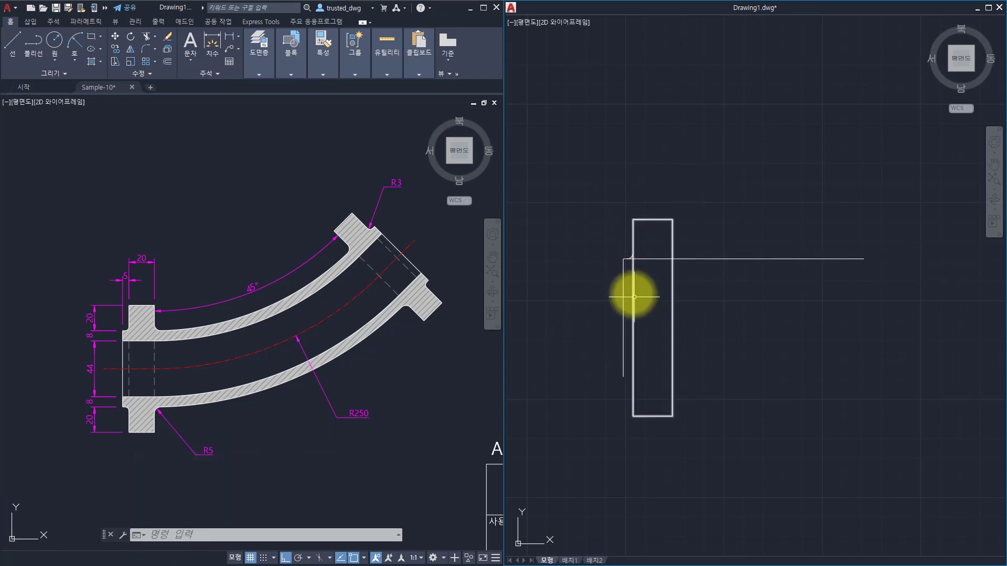
# - Trim the piece of the horizontal line between the fillet arc and the rectangle's left edge
pyautogui.click(617, 242)
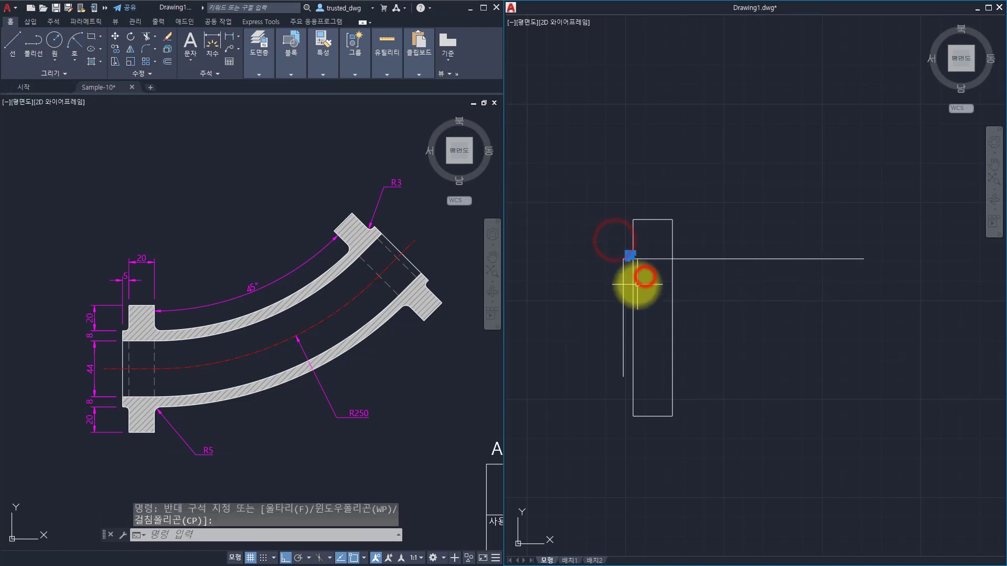
pyautogui.press('Escape')
pyautogui.press('Escape')
pyautogui.write('t')
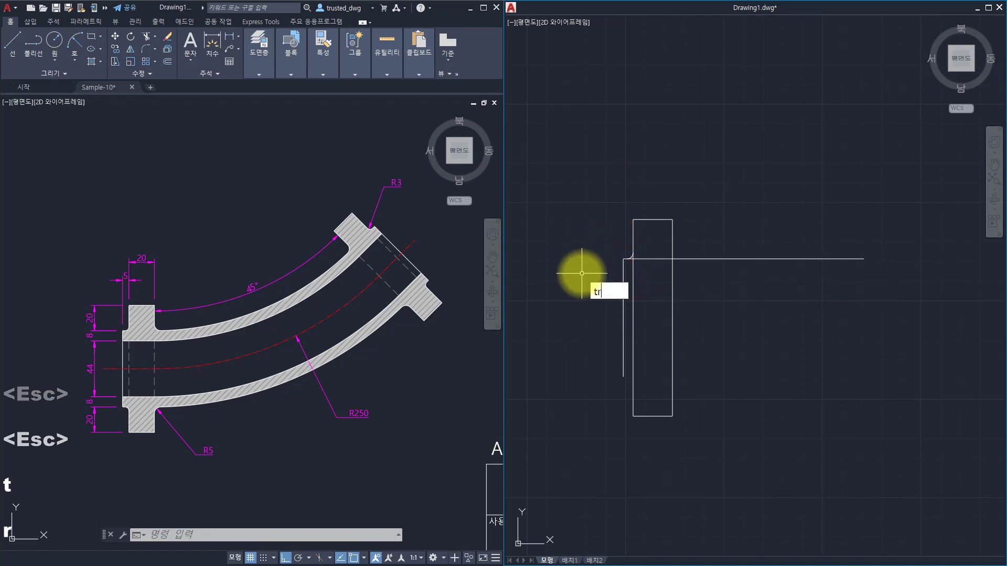
pyautogui.write('r')
pyautogui.press('space')
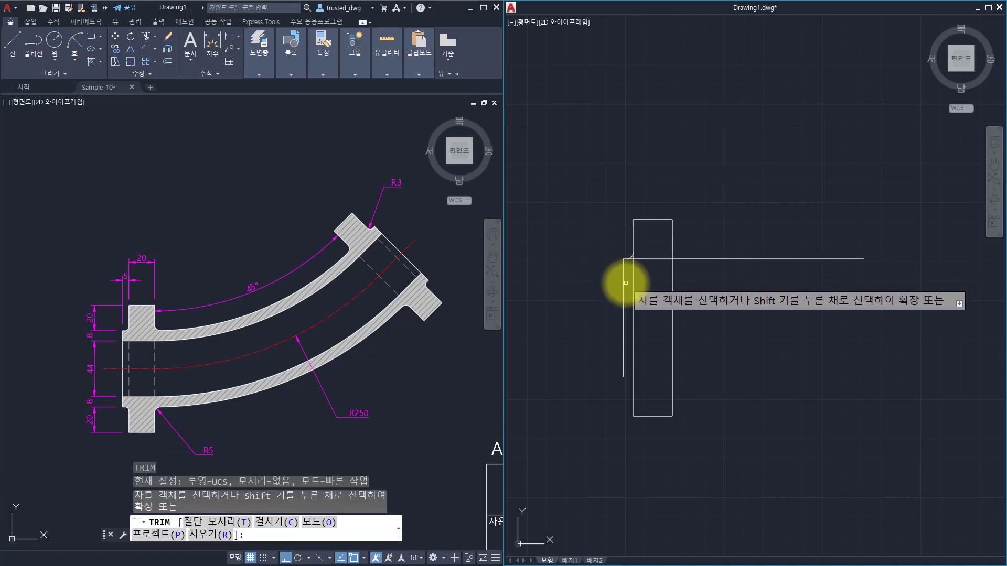
pyautogui.scroll(5, 627, 264)
pyautogui.press('space')
# - Erase the remaining horizontal line that runs rightward from the rectangle's left edge
pyautogui.click(714, 271)
pyautogui.click(689, 212)
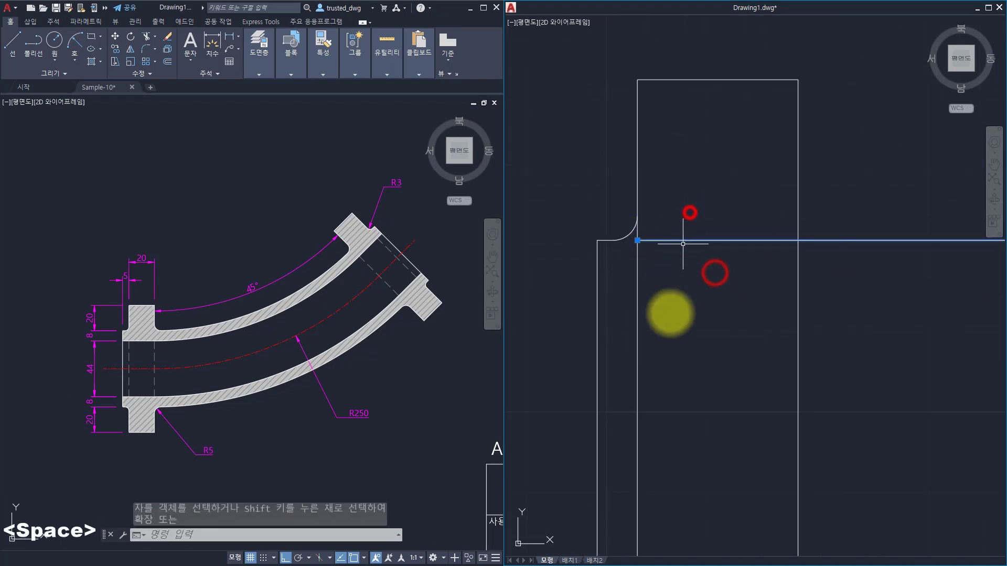
pyautogui.scroll(-6, 675, 315)
pyautogui.write('e')
pyautogui.press('space')
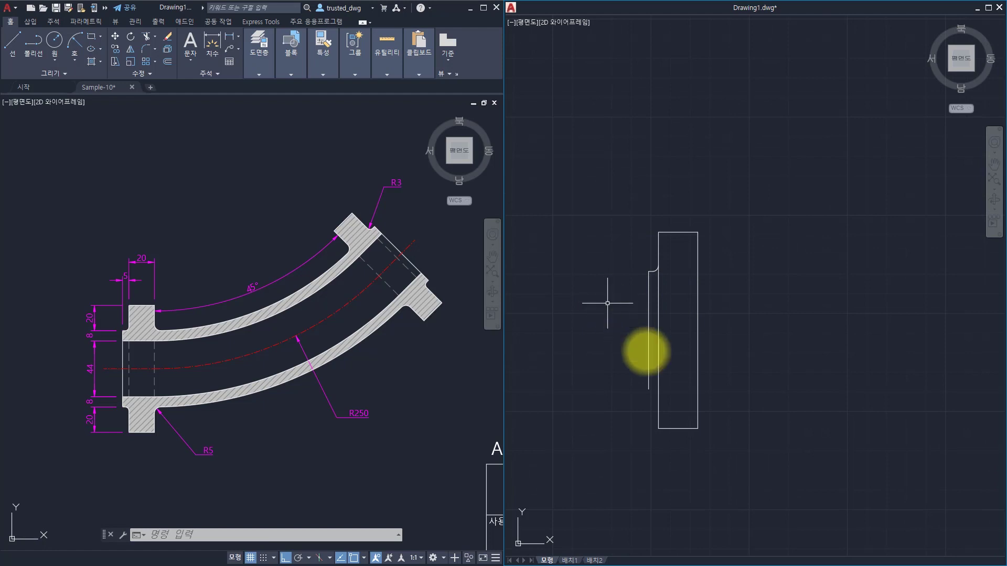
# - Mirror the short horizontal line and fillet arc about a horizontal axis through the 60-unit line's midpoint, enabling midpoint snap and keeping the originals
pyautogui.click(623, 243)
pyautogui.click(728, 300)
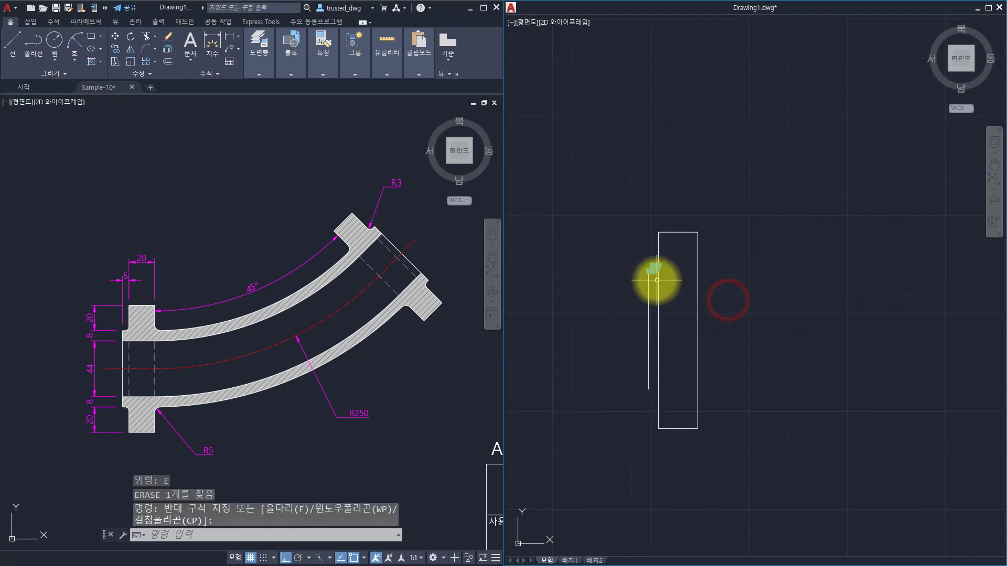
pyautogui.write('mi')
pyautogui.press('space')
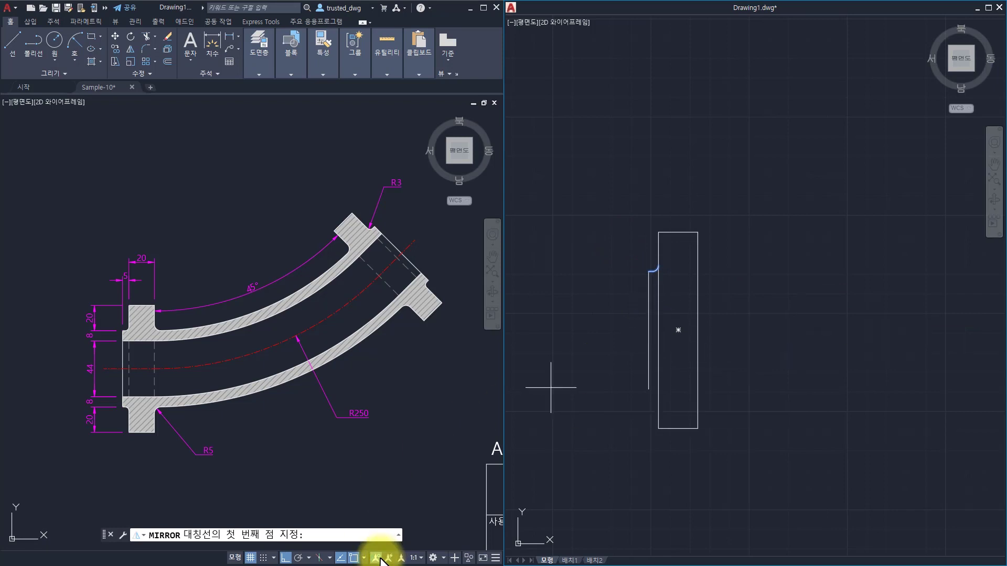
pyautogui.click(364, 558)
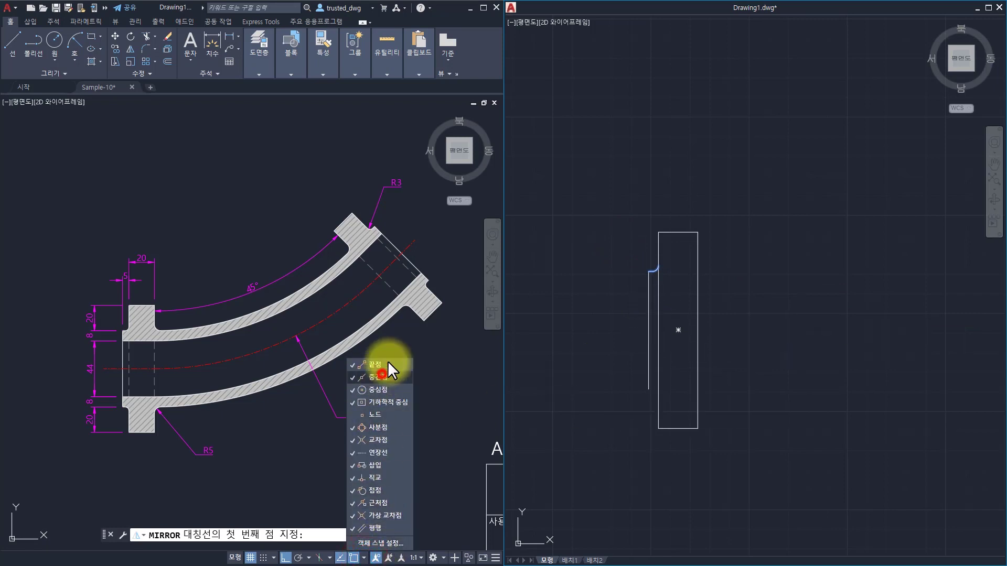
pyautogui.click(382, 374)
pyautogui.click(644, 330)
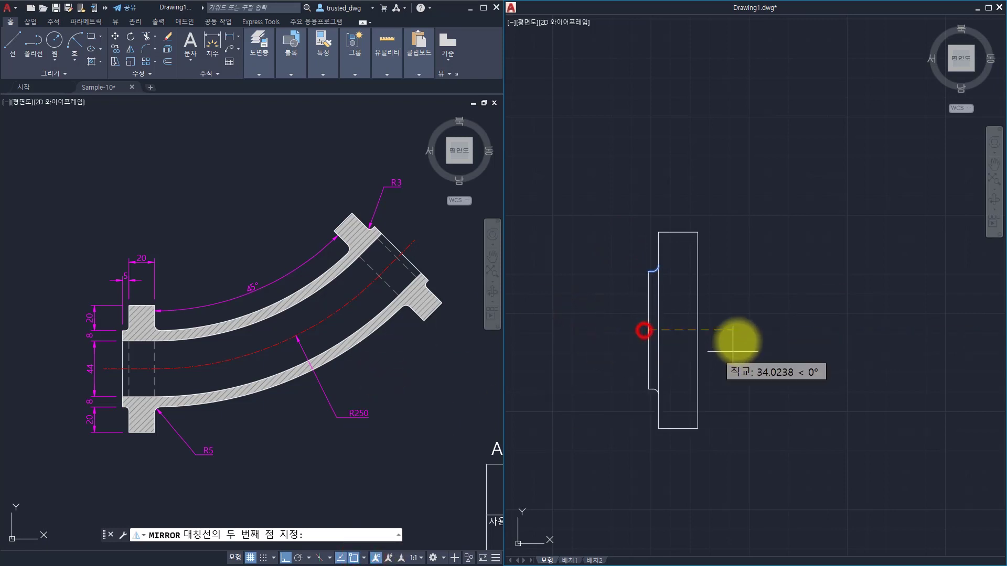
pyautogui.click(837, 324)
pyautogui.click(865, 378)
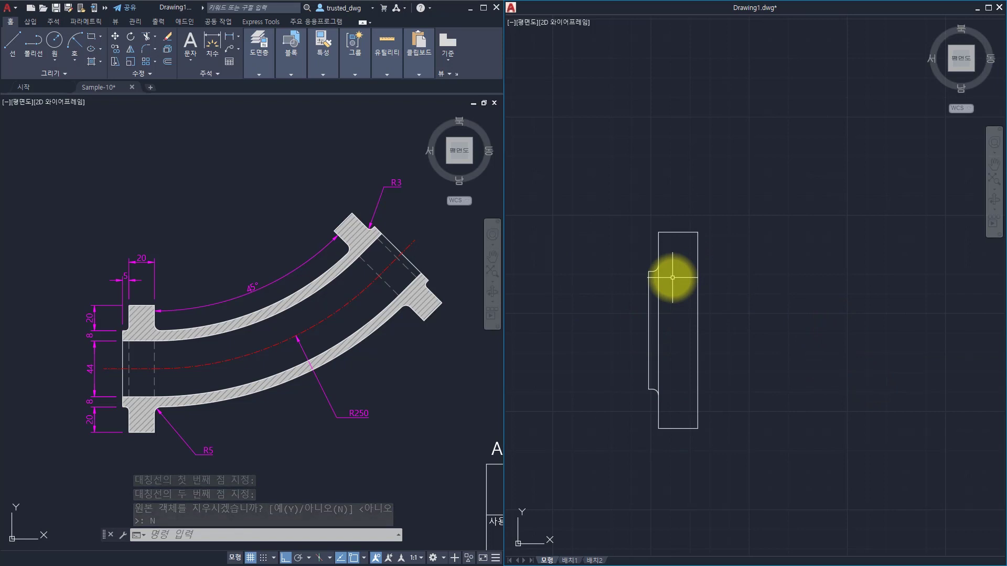
# - Copy the short horizontal line at the lip's upper end 8 units straight down from its left endpoint
pyautogui.scroll(4, 656, 276)
pyautogui.click(629, 243)
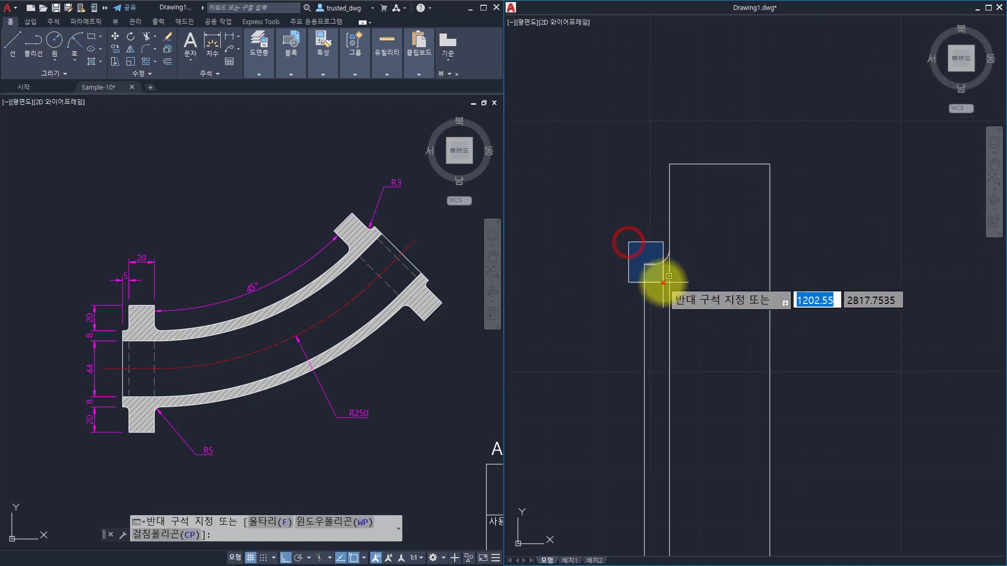
pyautogui.click(663, 282)
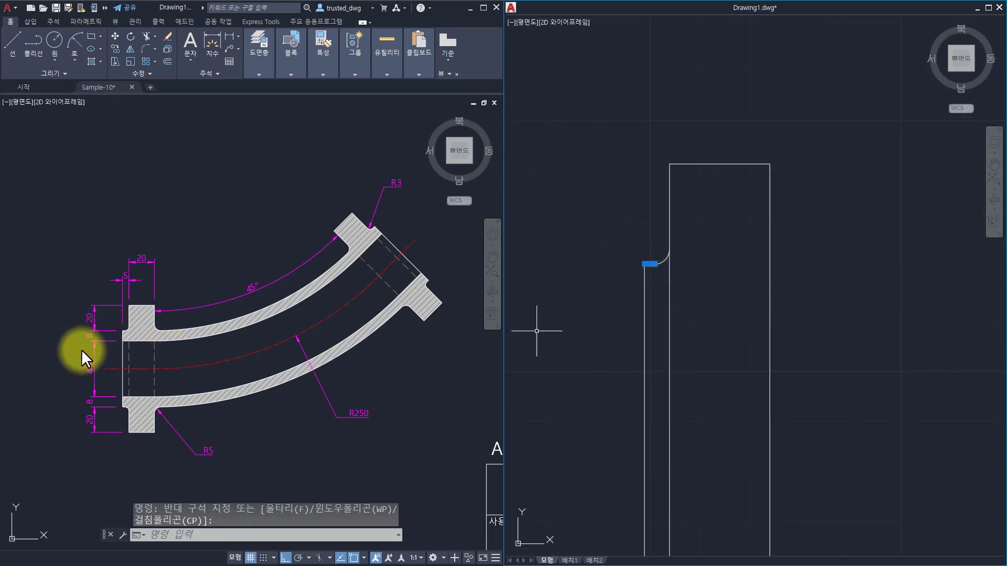
pyautogui.scroll(-2, 571, 295)
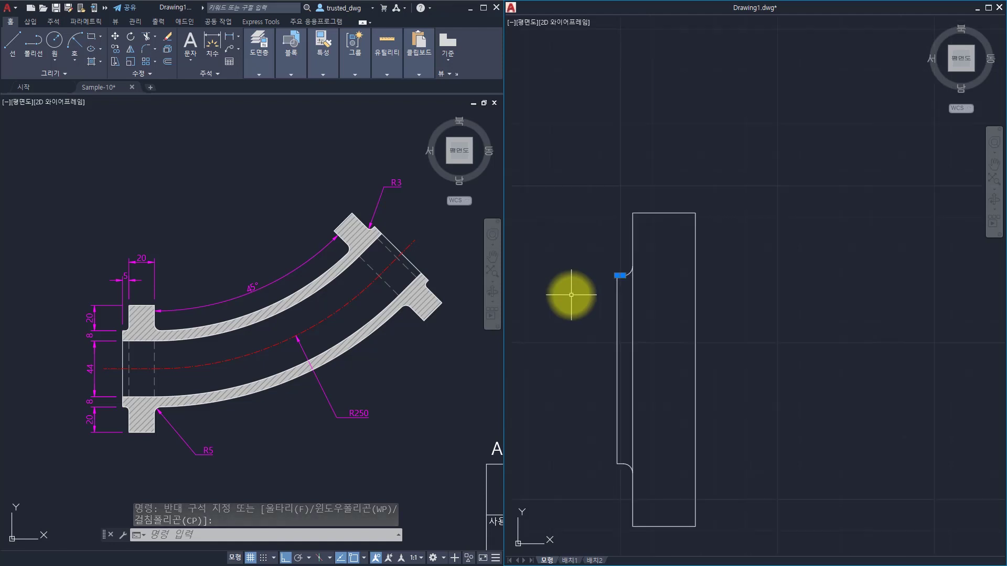
pyautogui.write('p')
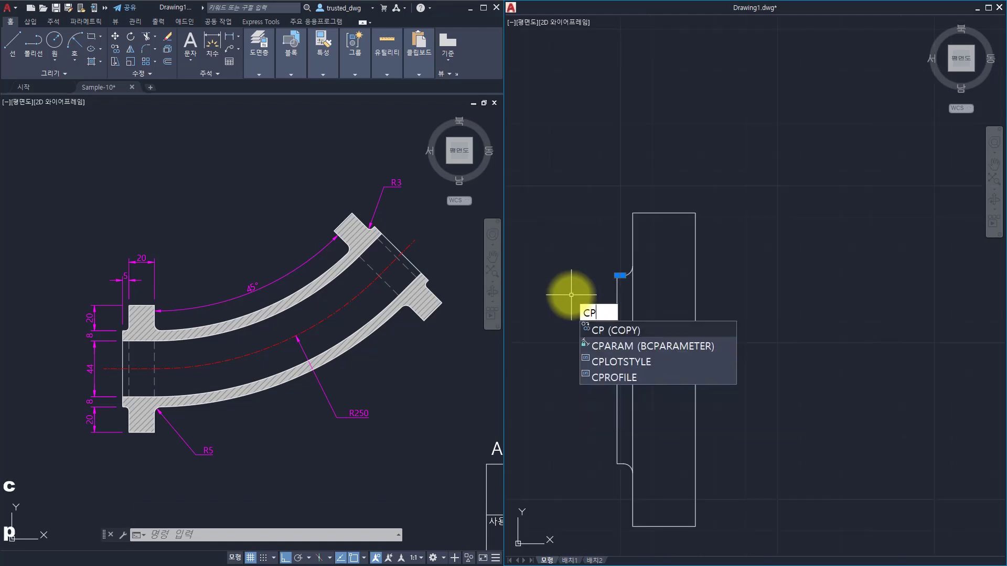
pyautogui.press('space')
pyautogui.scroll(2, 603, 288)
pyautogui.click(626, 269)
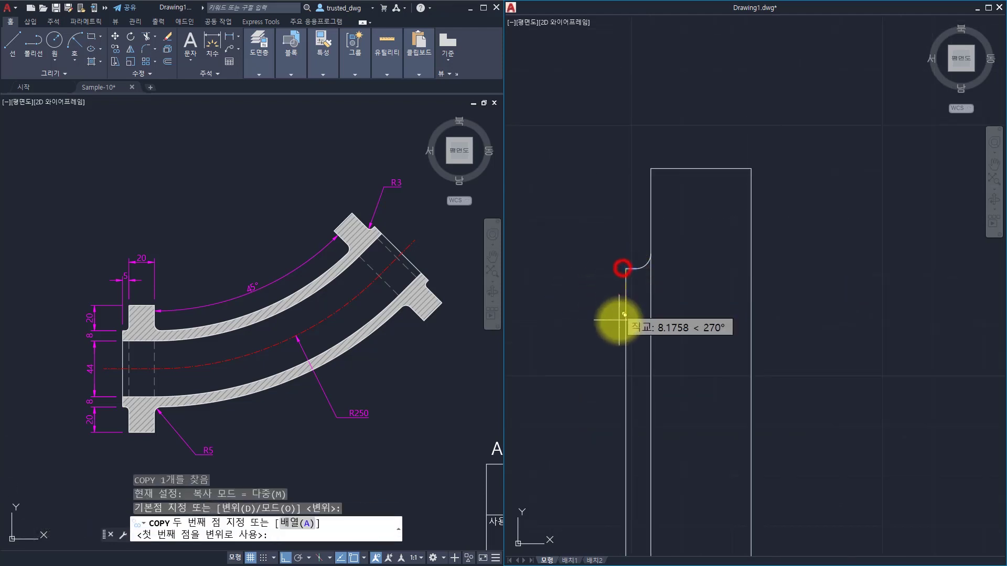
pyautogui.write('8')
pyautogui.press('space')
pyautogui.press('Escape')
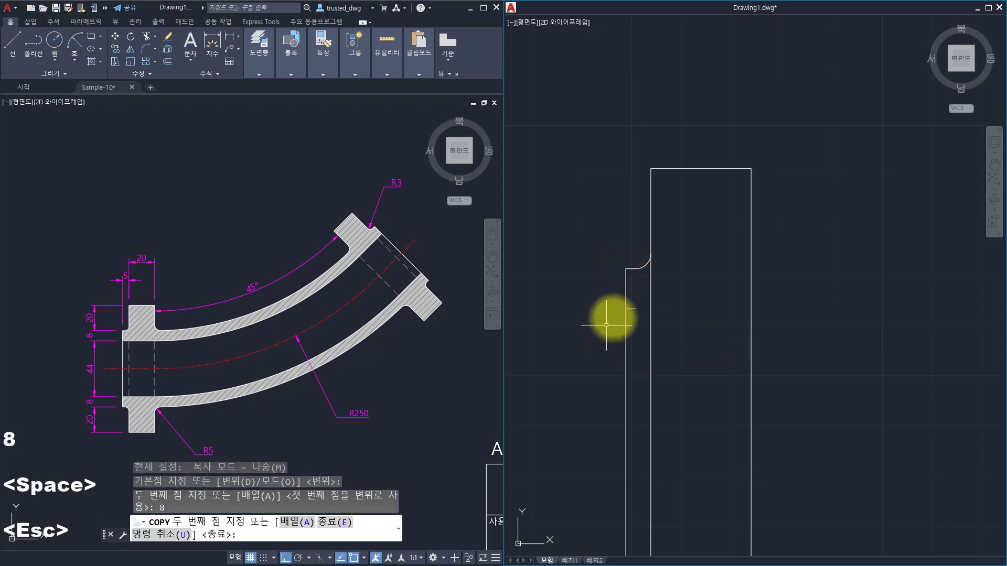
# - Extend the copied short horizontal line rightward to the rectangle's right edge
pyautogui.write('ex')
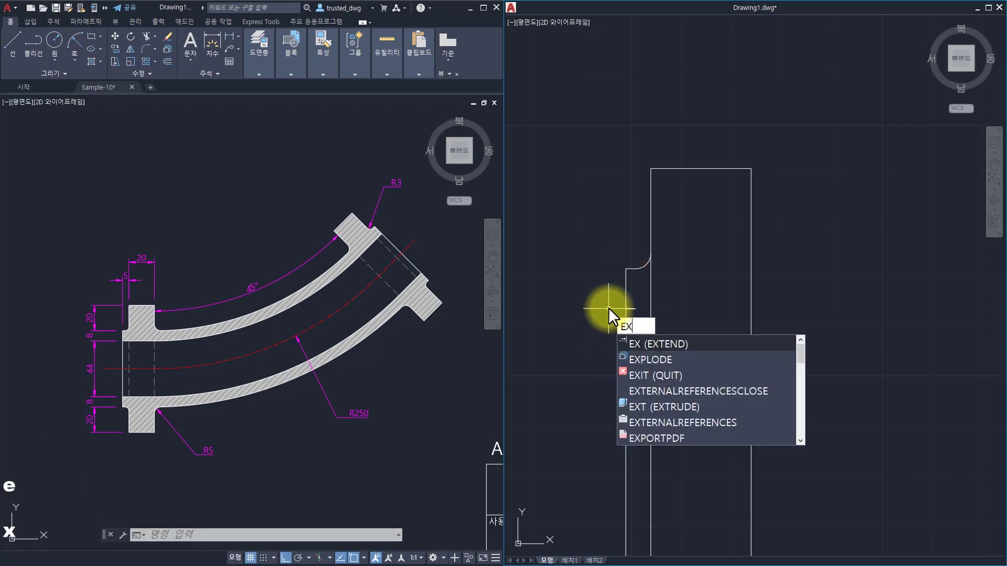
pyautogui.press('space')
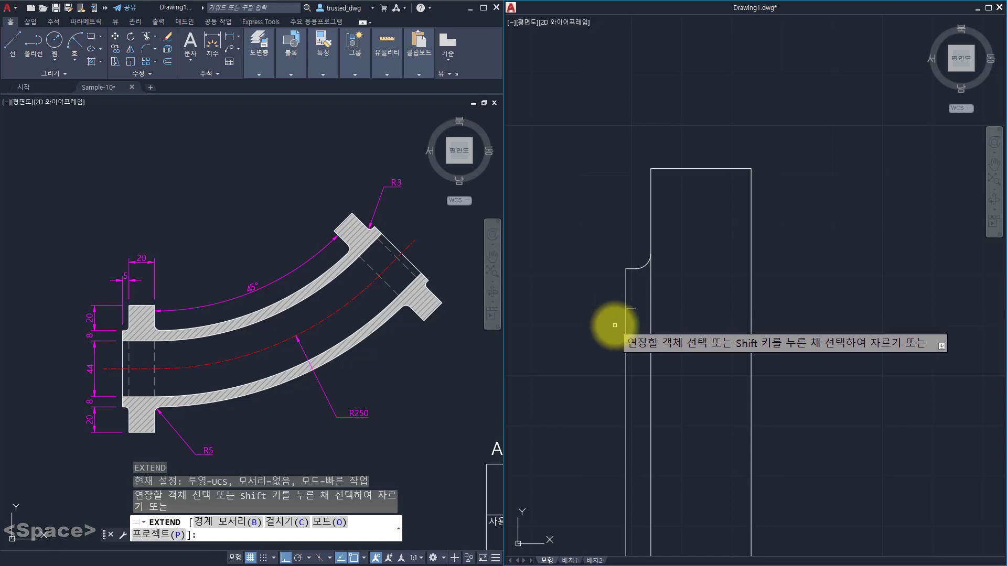
pyautogui.click(633, 310)
pyautogui.press('Escape')
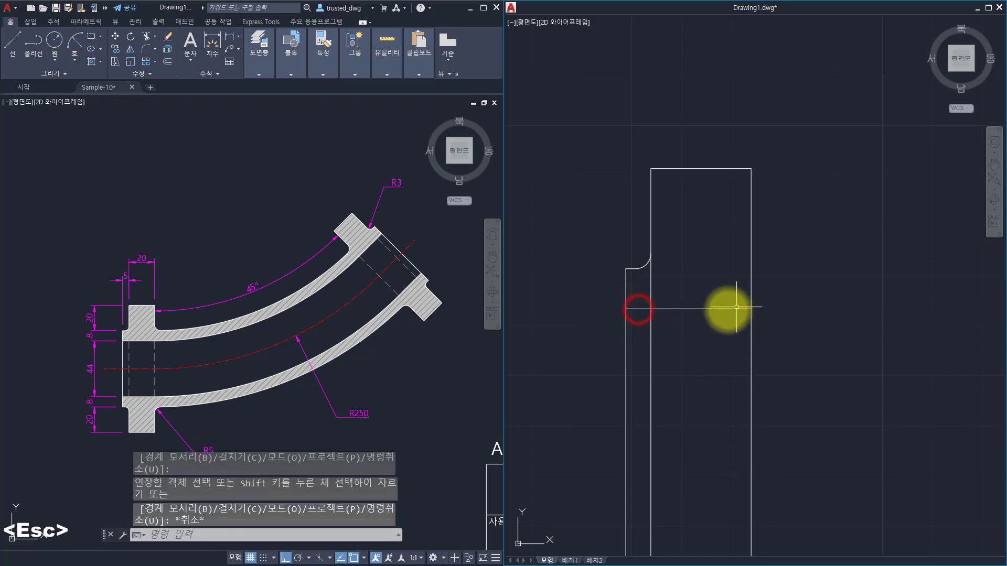
# - Mirror the extended horizontal line about a horizontal axis through the left vertical line's midpoint, keeping the original
pyautogui.scroll(-2, 721, 328)
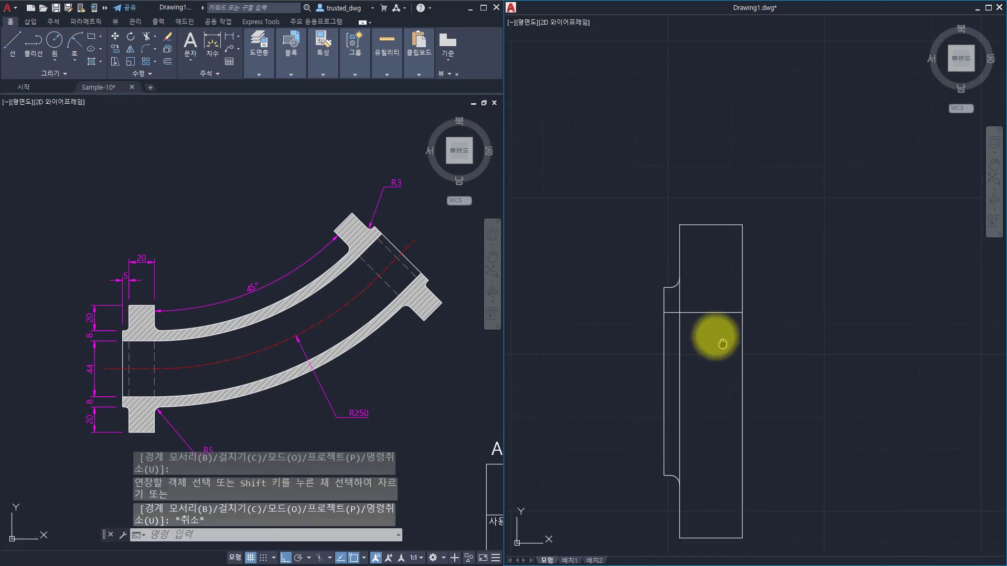
pyautogui.click(608, 284)
pyautogui.click(729, 311)
pyautogui.write('mi')
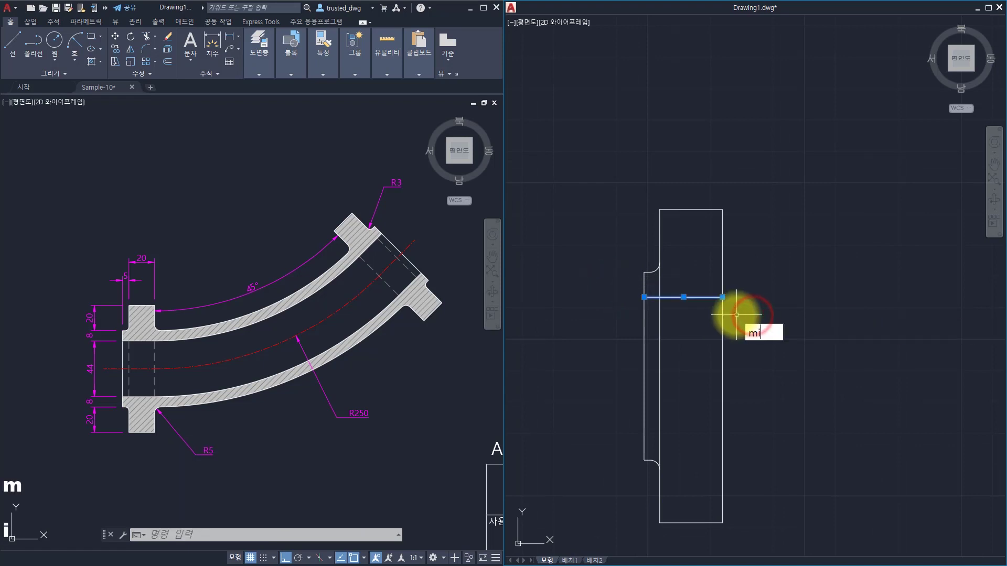
pyautogui.press('space')
pyautogui.click(644, 366)
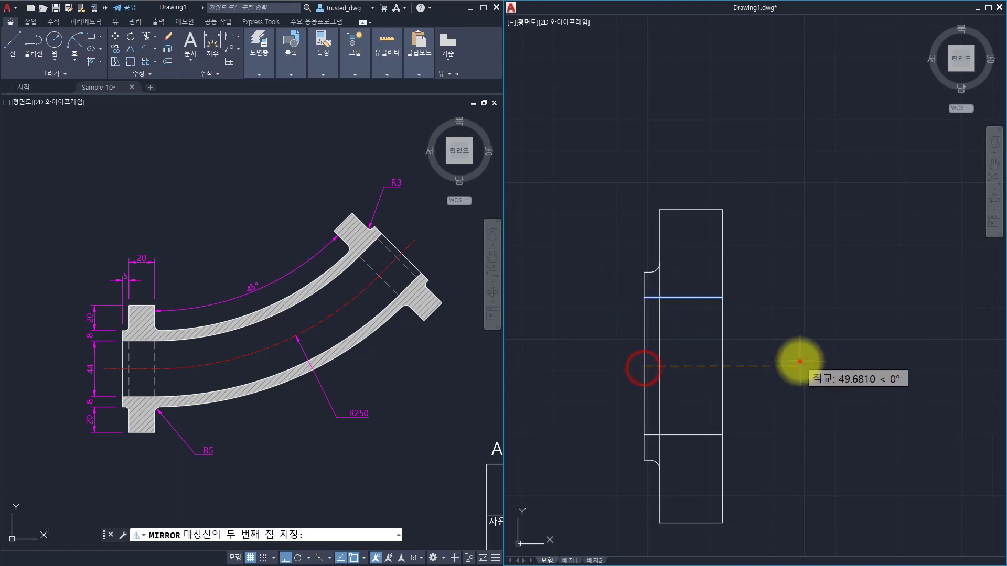
pyautogui.click(798, 360)
pyautogui.press('space')
pyautogui.press('Escape')
pyautogui.press('Escape')
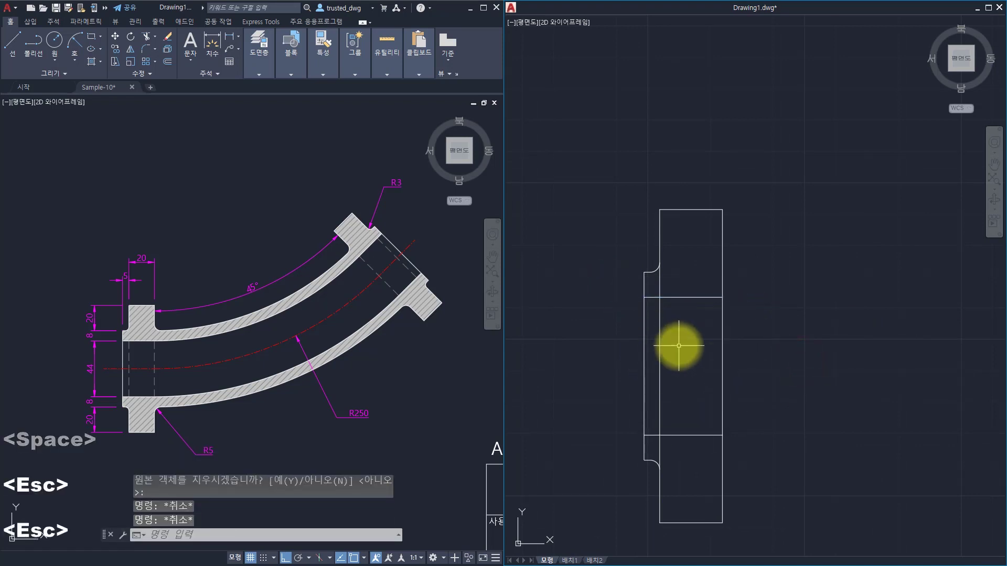
pyautogui.click(671, 324)
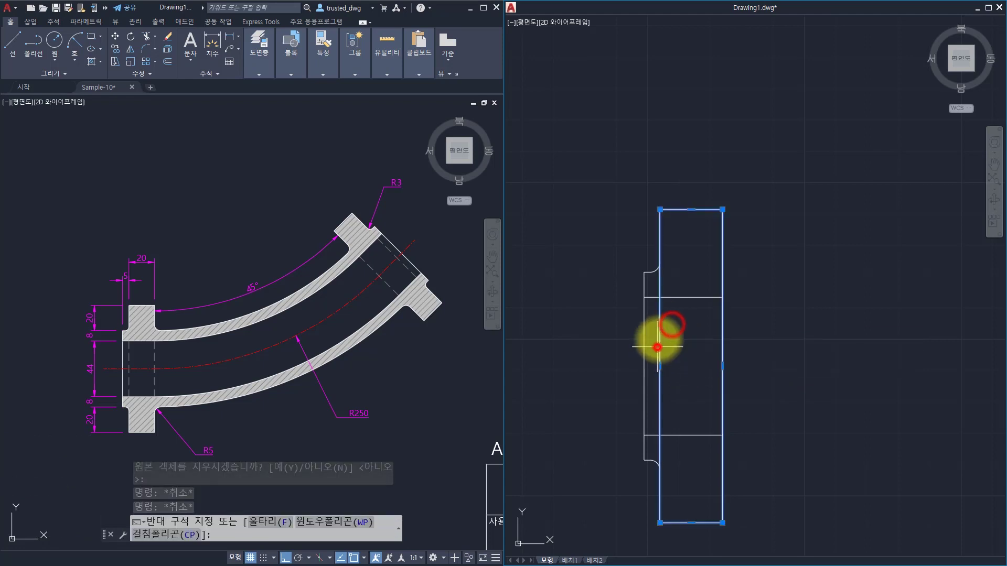
pyautogui.click(657, 347)
pyautogui.press('Escape')
pyautogui.press('Escape')
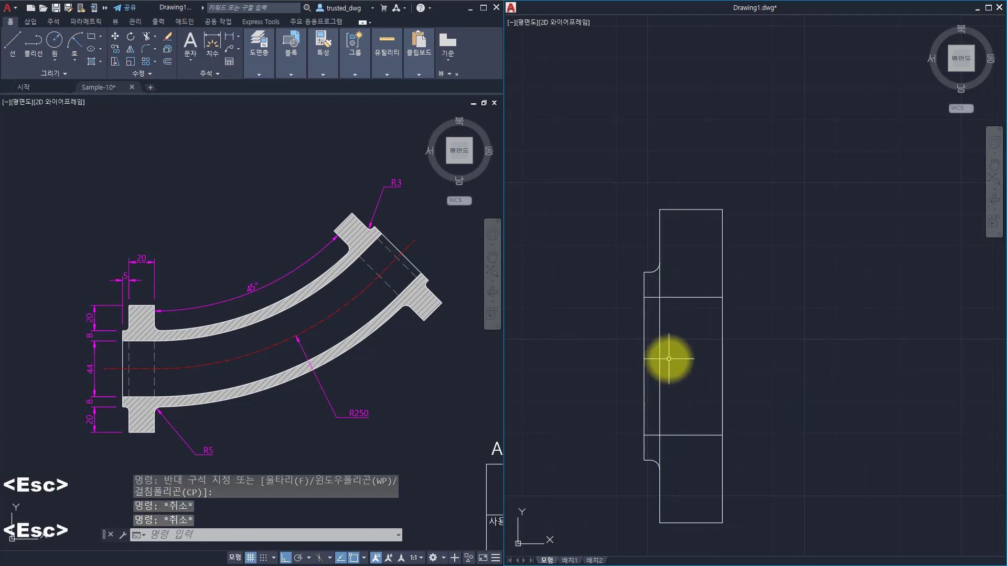
# - Trim the rectangle's left edge between the two fillet arcs and its right edge between the two horizontal lines
pyautogui.write('tr')
pyautogui.press('space')
pyautogui.click(671, 335)
pyautogui.click(650, 359)
pyautogui.press('Return')
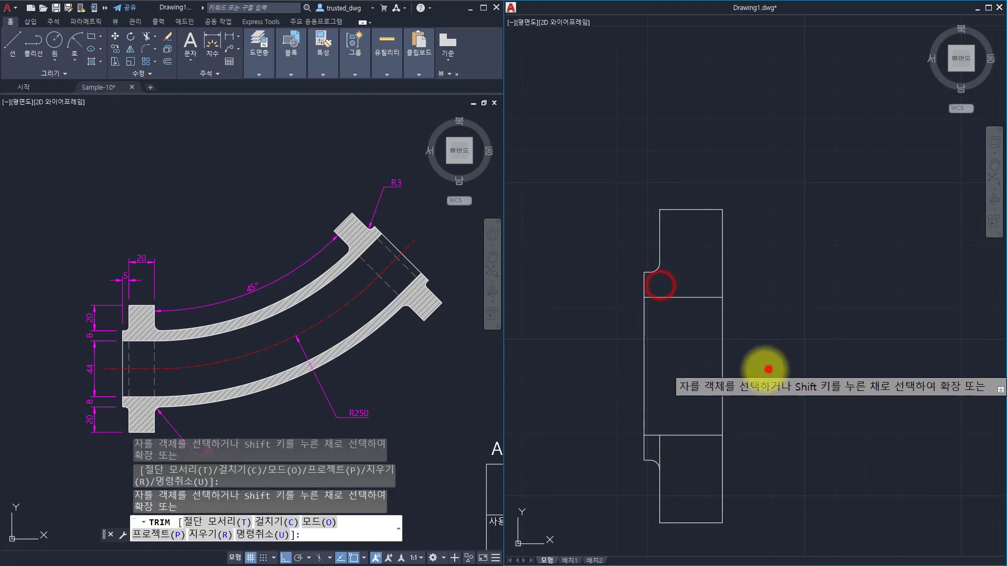
pyautogui.click(766, 364)
pyautogui.click(701, 380)
pyautogui.click(659, 447)
pyautogui.press('space')
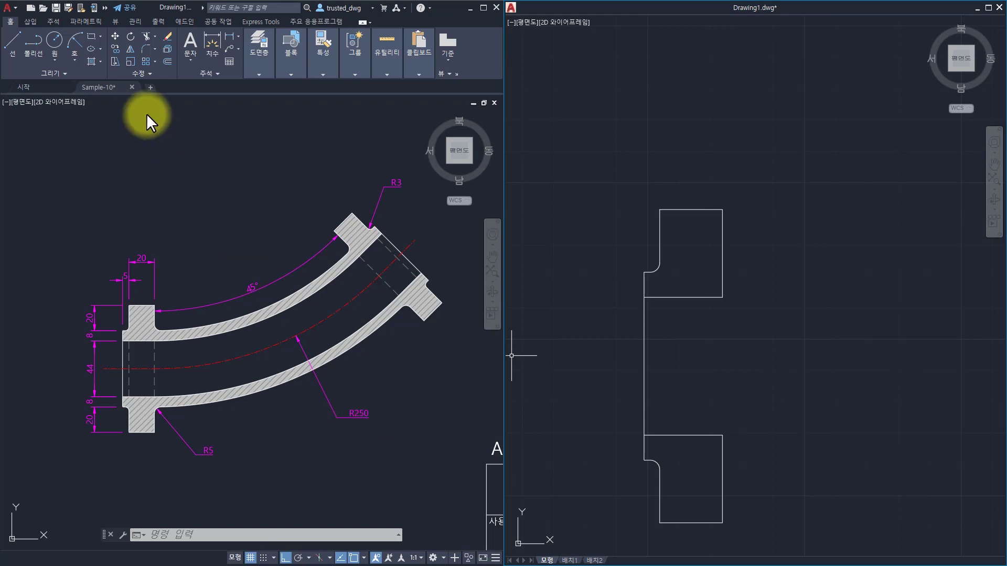
pyautogui.click(75, 62)
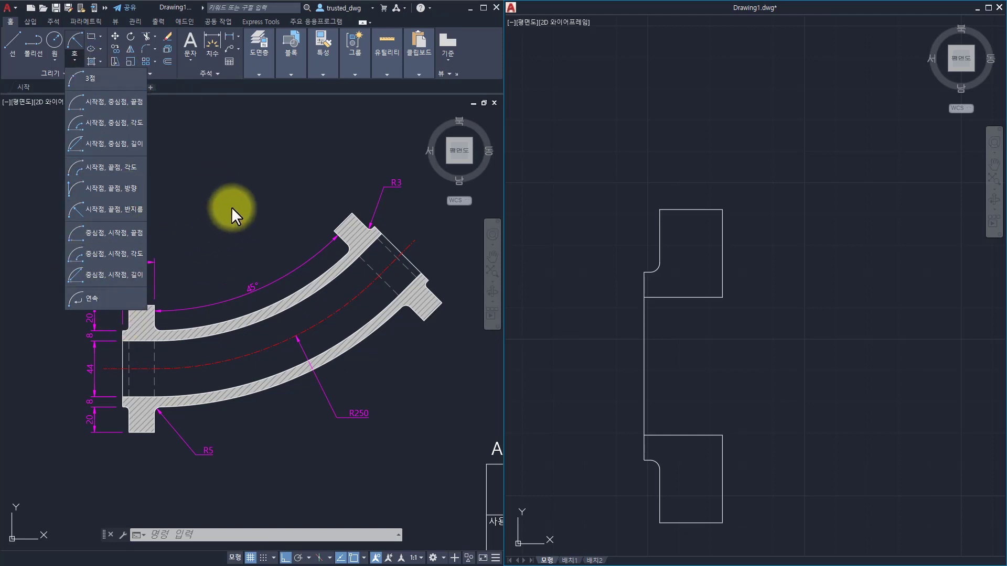
pyautogui.press('Escape')
pyautogui.press('Escape')
pyautogui.press('Escape')
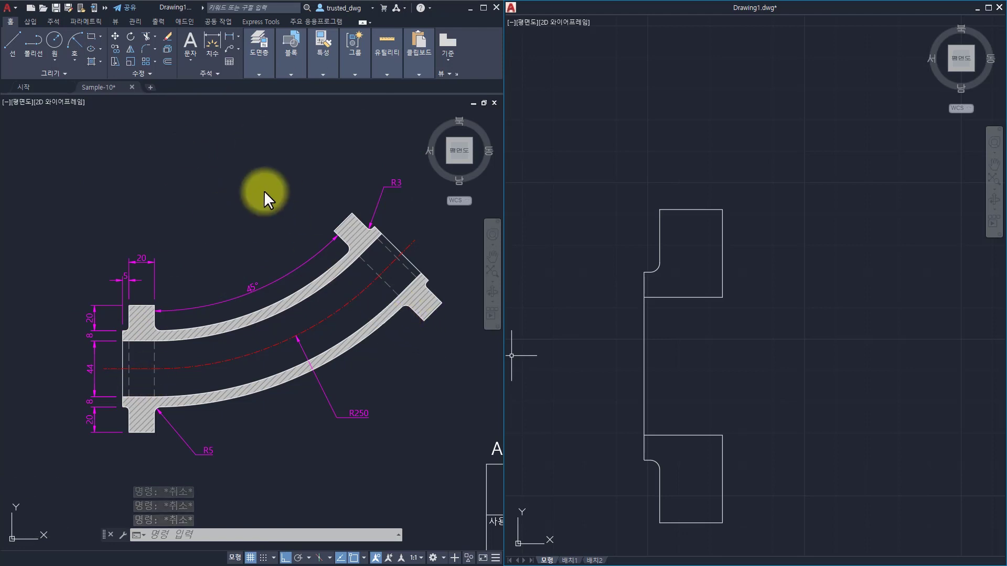
pyautogui.press('Escape')
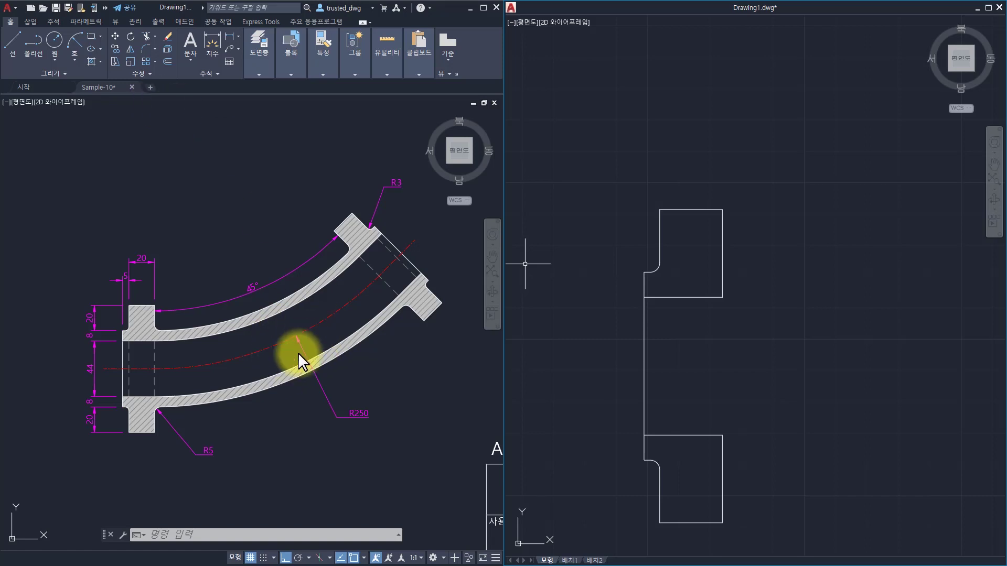
pyautogui.press('Escape')
pyautogui.press('Escape')
pyautogui.press('Escape')
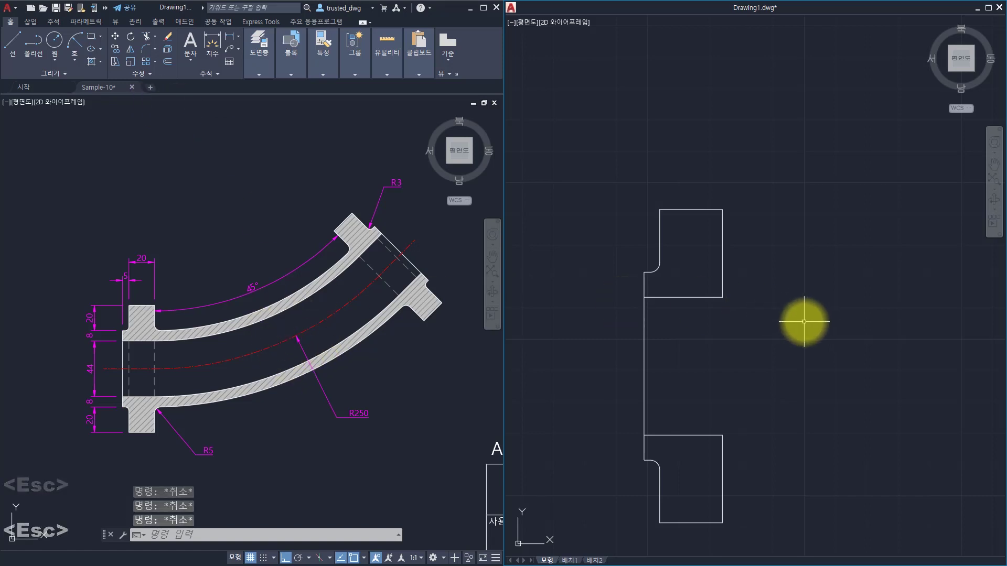
pyautogui.press('Escape')
pyautogui.press('Escape')
pyautogui.press('Escape')
# - Draw a vertical construction line through the upper right corner of the flange
pyautogui.write('xl')
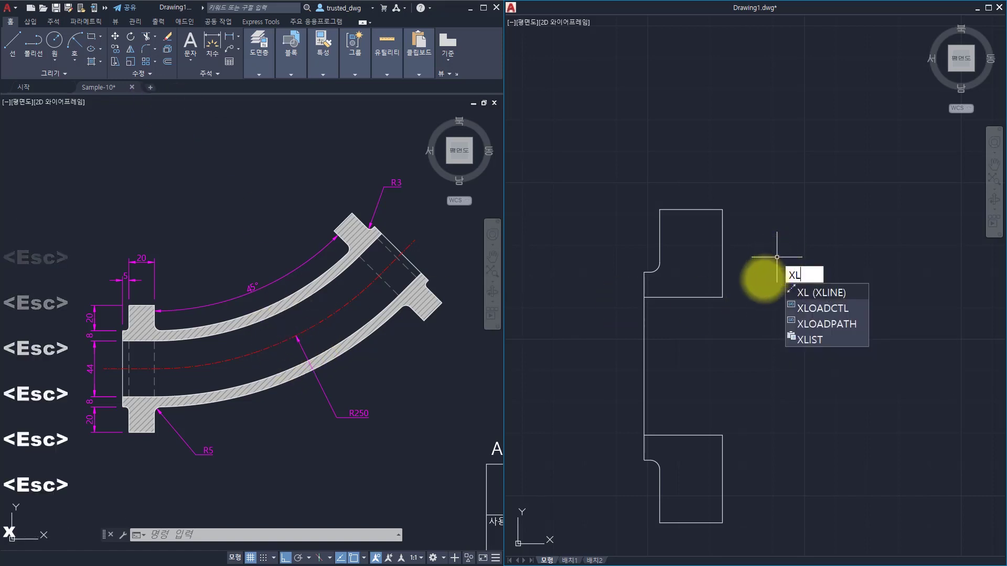
pyautogui.press('space')
pyautogui.click(723, 210)
pyautogui.click(730, 98)
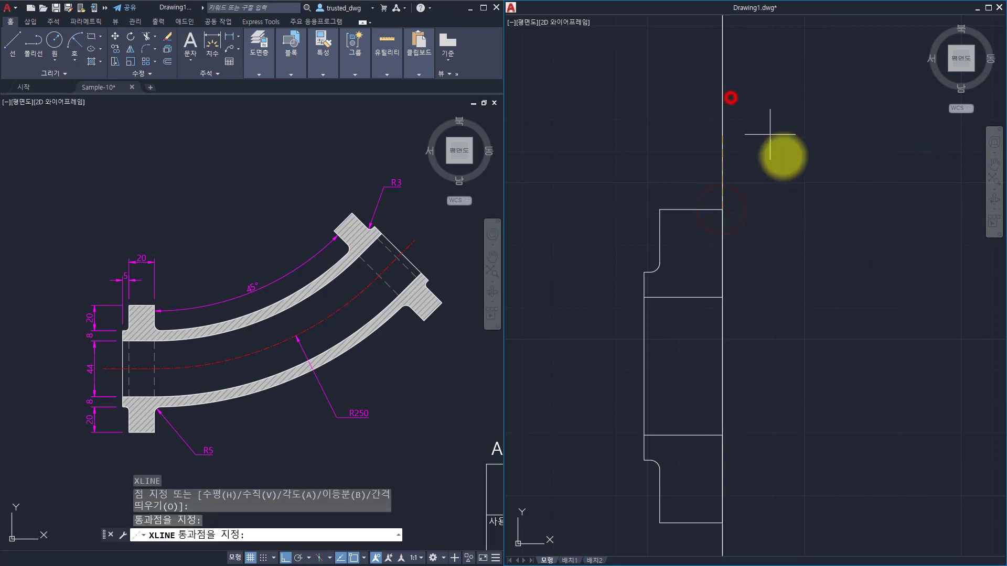
pyautogui.press('Escape')
pyautogui.scroll(-4, 777, 224)
pyautogui.scroll(-4, 777, 224)
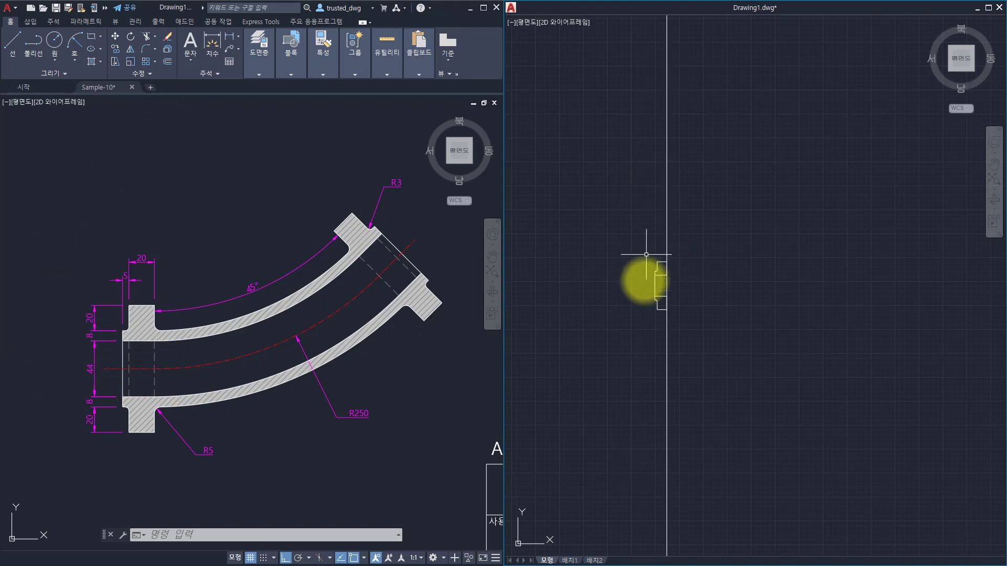
# - Draw a horizontal construction line through the midpoint of the flange's left vertical line
pyautogui.press('Escape')
pyautogui.scroll(4, 653, 294)
pyautogui.write('xl')
pyautogui.press('space')
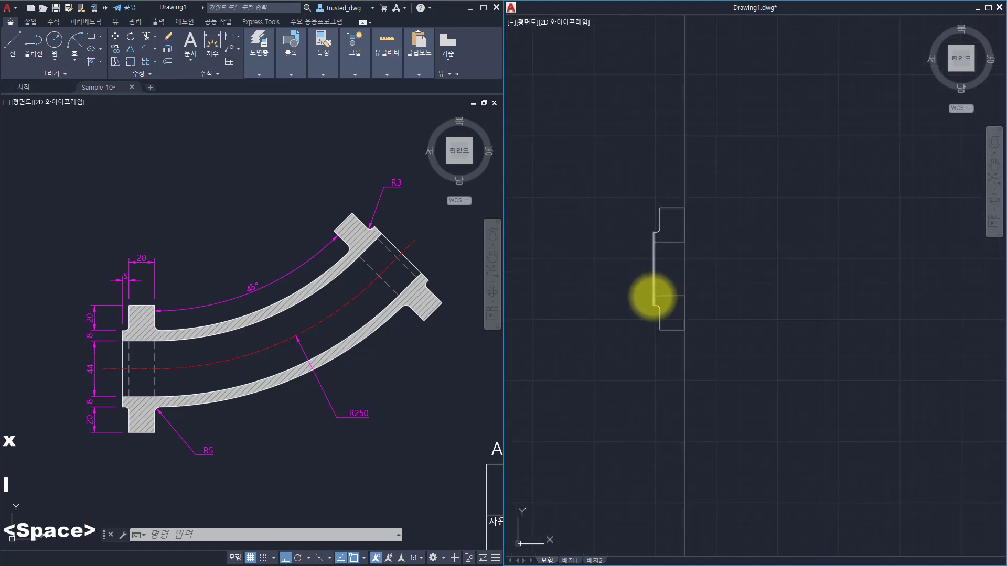
pyautogui.click(653, 268)
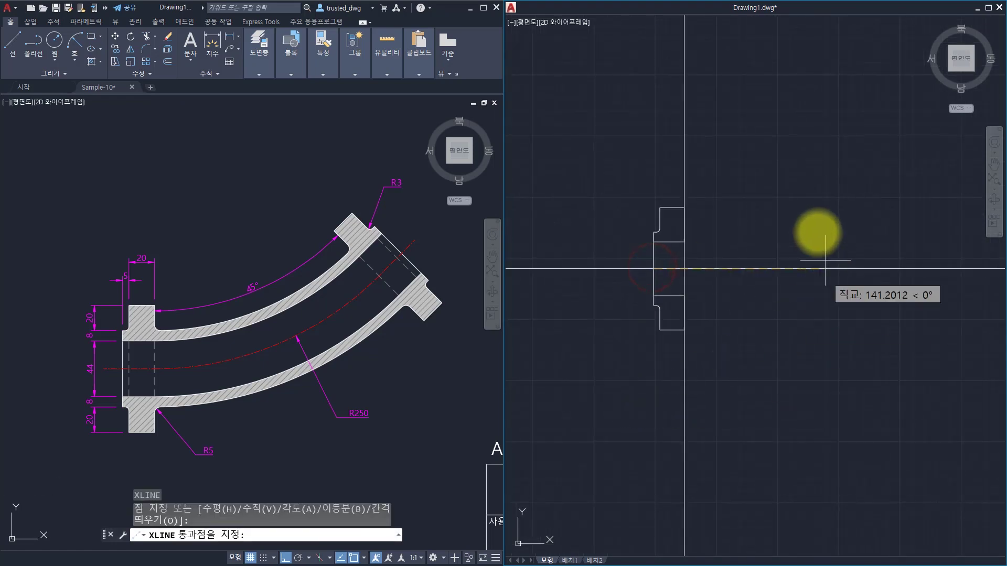
pyautogui.press('Escape')
pyautogui.press('Escape')
pyautogui.press('Escape')
pyautogui.press('Escape')
pyautogui.press('Escape')
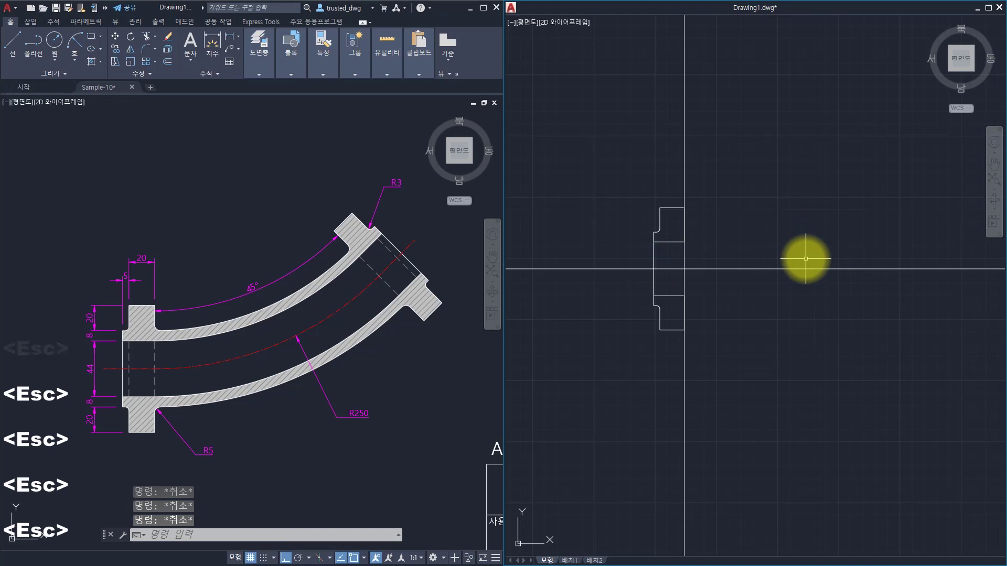
# - Offset the horizontal construction line 250 units upward
pyautogui.write('o')
pyautogui.press('space')
pyautogui.write('2')
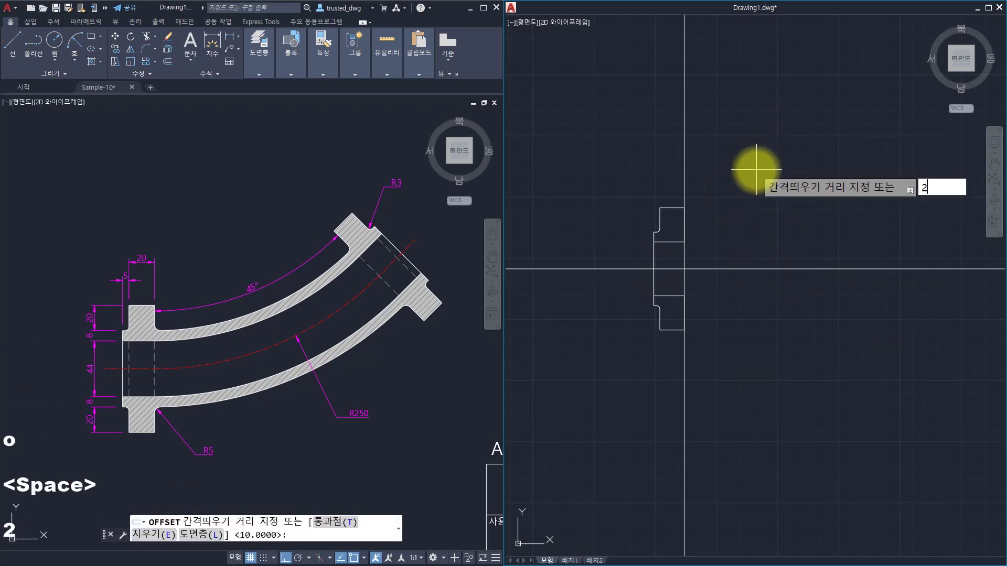
pyautogui.write('50')
pyautogui.press('space')
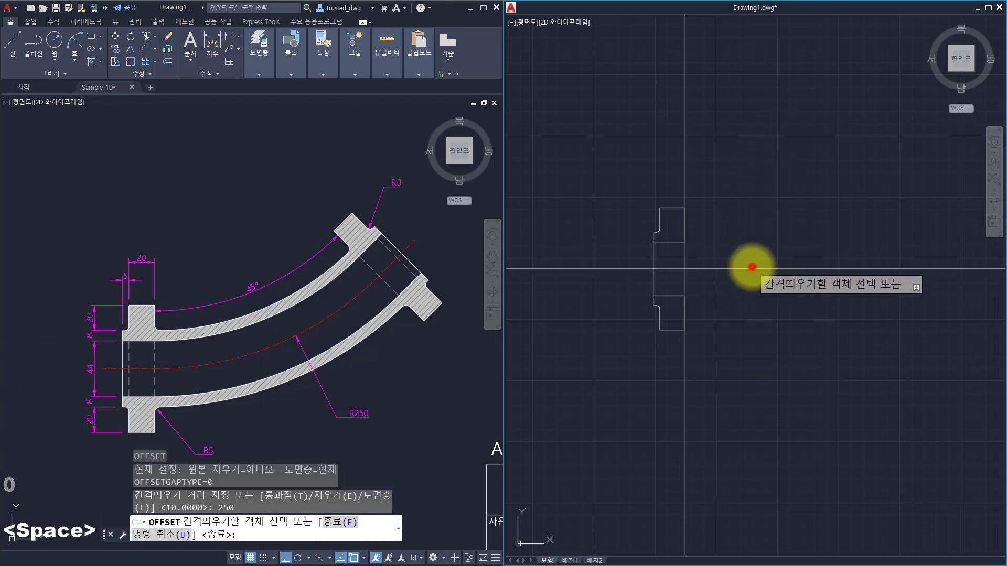
pyautogui.click(752, 267)
pyautogui.click(764, 102)
pyautogui.scroll(-3, 719, 274)
pyautogui.press('Escape')
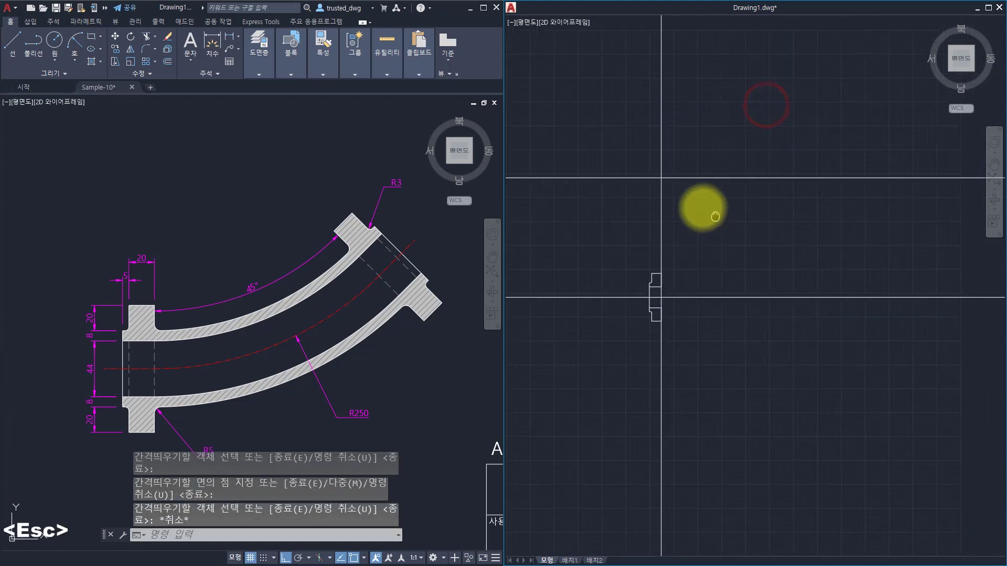
# - Draw a circle of radius 250 centred where the upper horizontal and the vertical construction lines intersect
pyautogui.scroll(2, 670, 178)
pyautogui.write('c')
pyautogui.press('space')
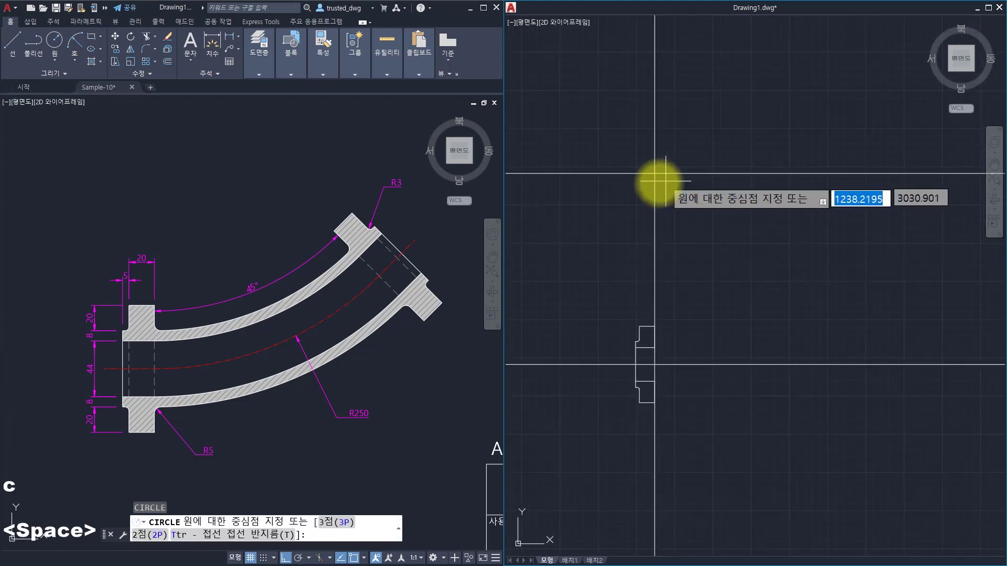
pyautogui.click(655, 174)
pyautogui.write('2')
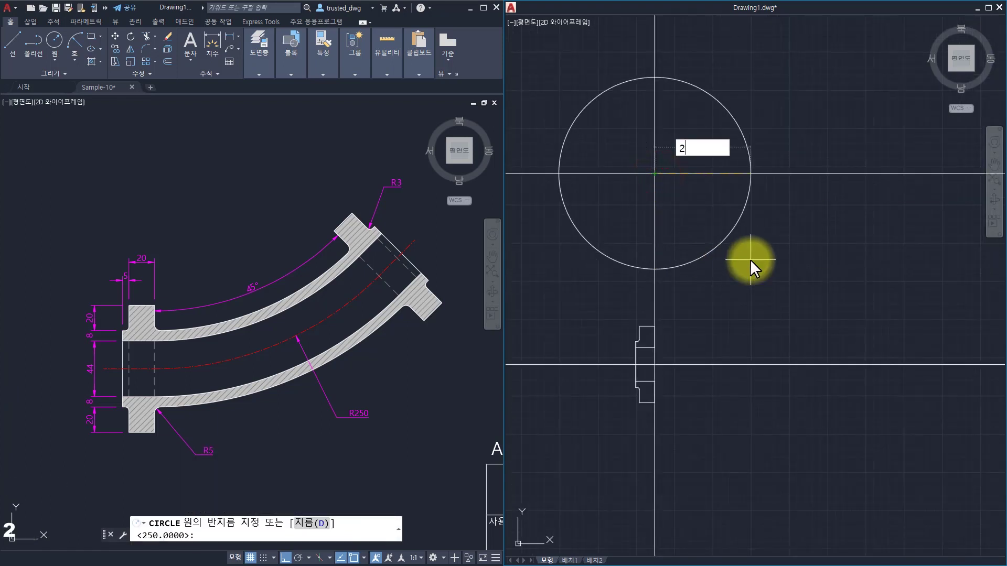
pyautogui.write('50')
pyautogui.press('space')
pyautogui.press('Escape')
pyautogui.press('Escape')
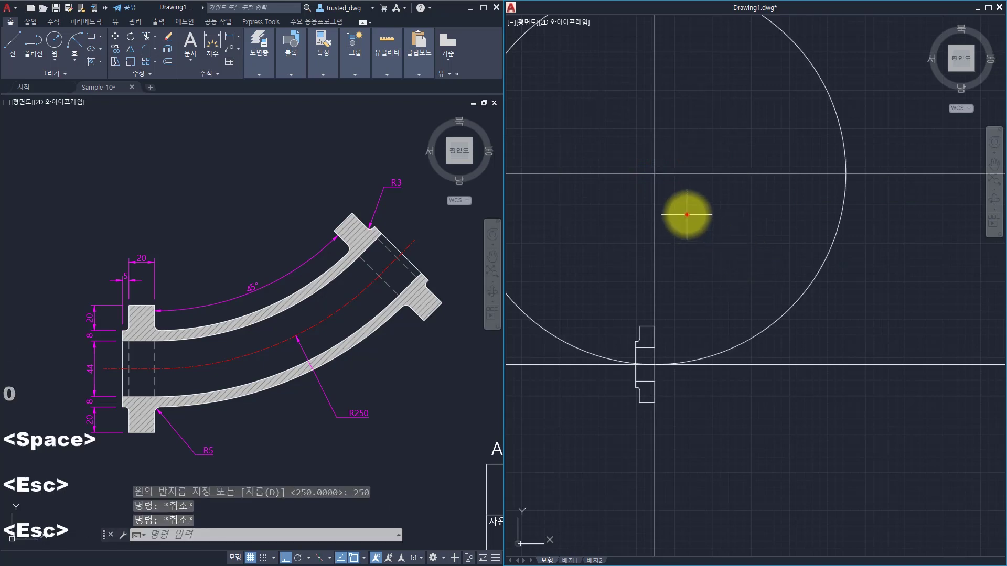
# - Rotate a copy of the vertical construction line by 45° about the centre of the R250 circle
pyautogui.click(687, 214)
pyautogui.click(618, 236)
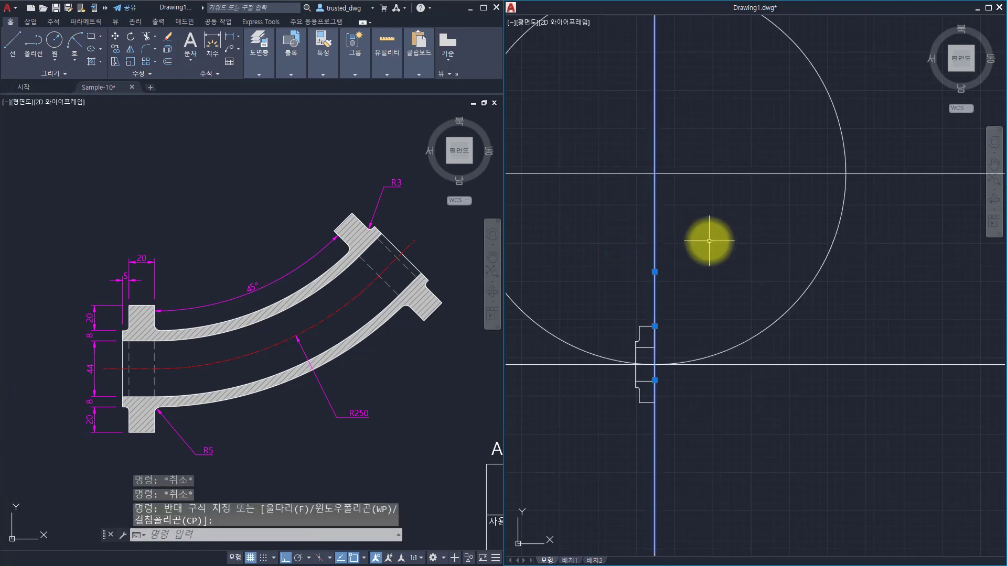
pyautogui.write('ro')
pyautogui.press('space')
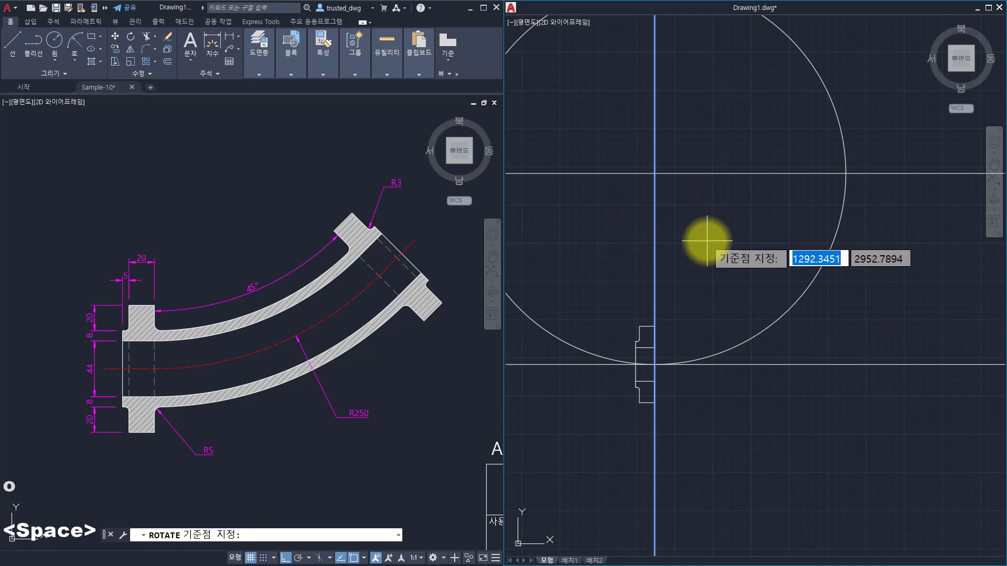
pyautogui.click(655, 173)
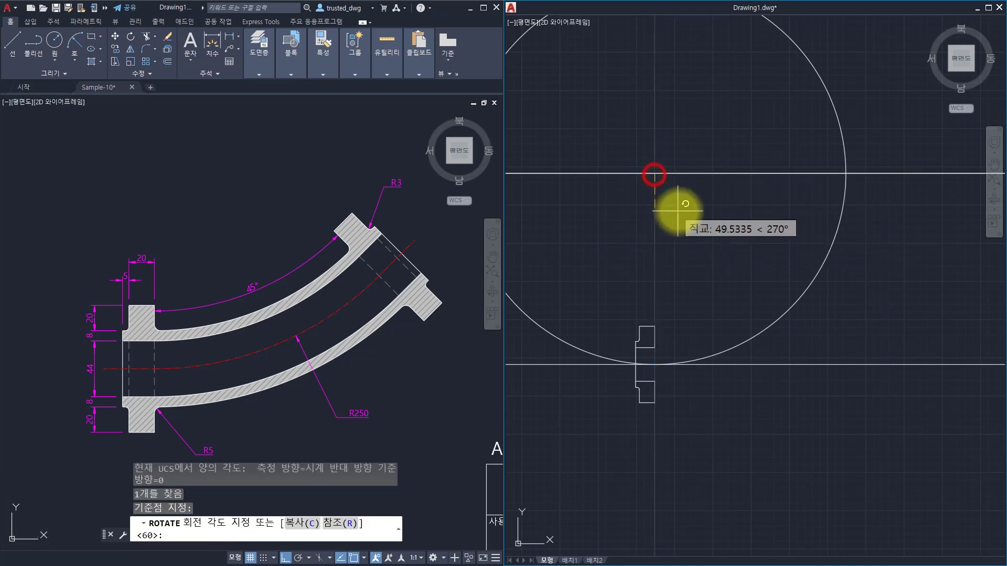
pyautogui.write('c')
pyautogui.press('space')
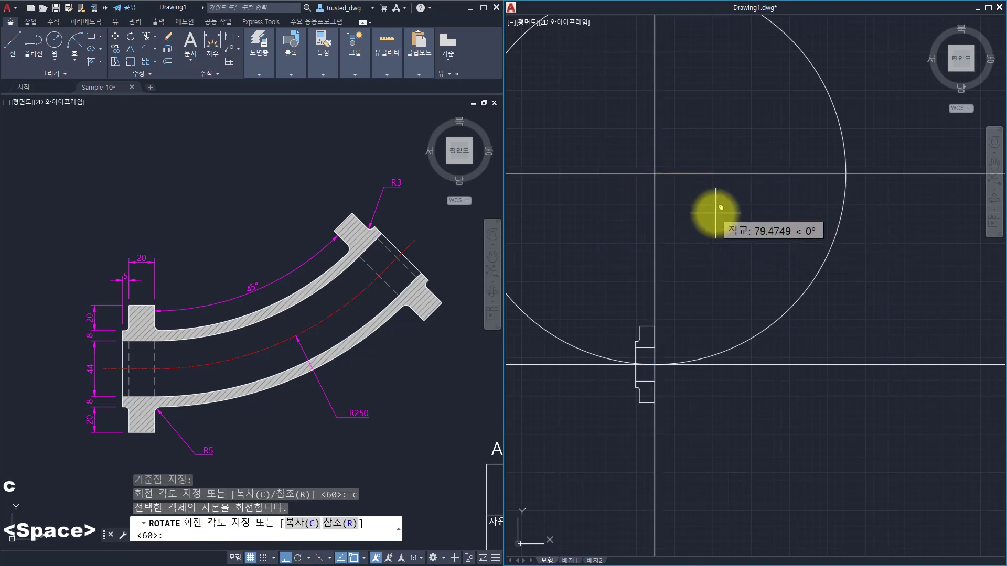
pyautogui.write('45')
pyautogui.press('space')
pyautogui.press('Escape')
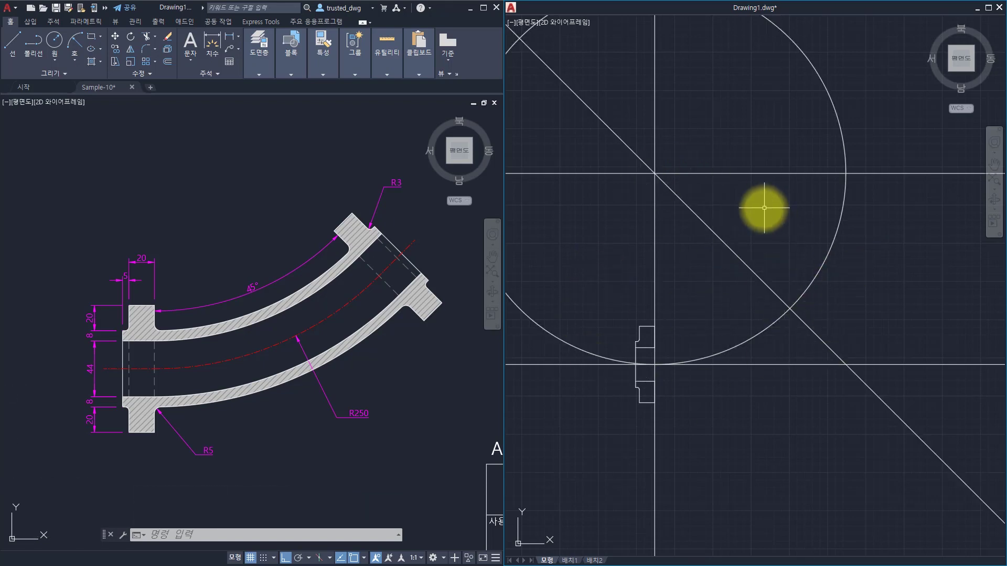
# - Trim the circle and construction lines back to the 45° sector between the vertical and diagonal lines
pyautogui.write('tr')
pyautogui.press('space')
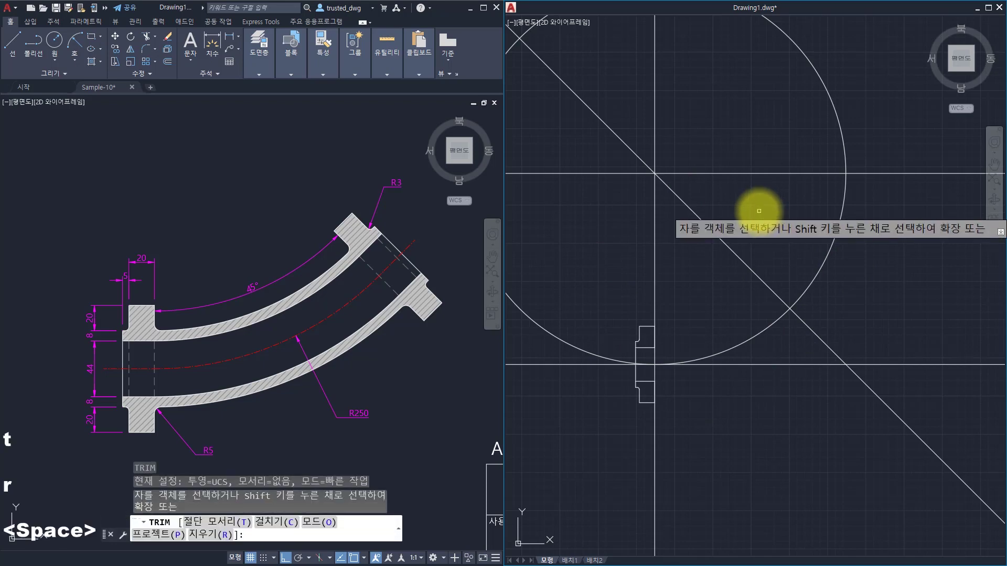
pyautogui.moveTo(845, 62)
pyautogui.mouseDown()
pyautogui.moveTo(647, 108)
pyautogui.moveTo(552, 472)
pyautogui.moveTo(648, 270)
pyautogui.mouseUp()
pyautogui.moveTo(576, 497)
pyautogui.mouseDown()
pyautogui.moveTo(603, 501)
pyautogui.moveTo(899, 310)
pyautogui.moveTo(875, 125)
pyautogui.mouseUp()
pyautogui.moveTo(840, 309)
pyautogui.mouseDown()
pyautogui.moveTo(788, 402)
pyautogui.moveTo(825, 184)
pyautogui.moveTo(778, 111)
pyautogui.mouseUp()
pyautogui.press('space')
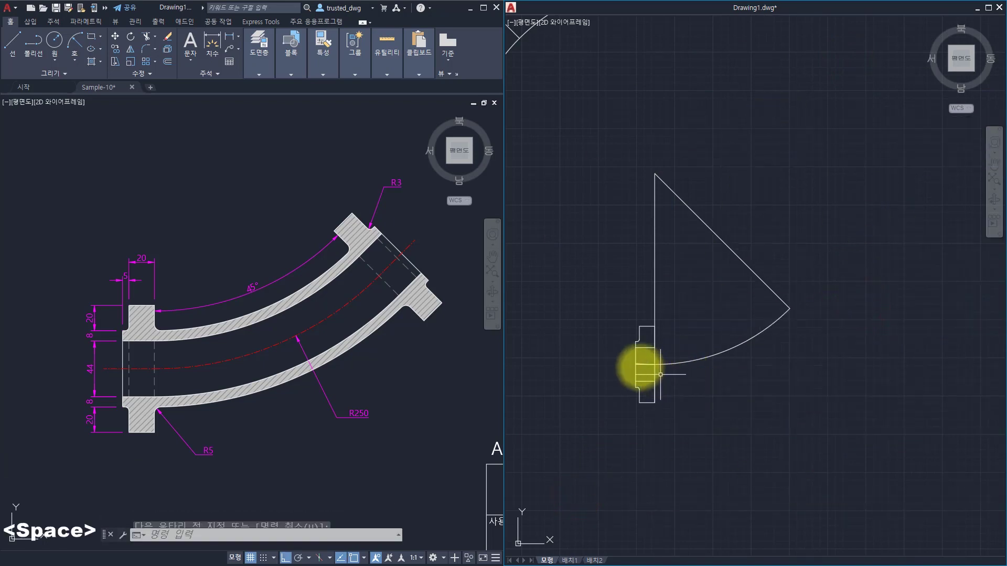
# - Trim the leftover piece of the circle inside the left flange
pyautogui.scroll(4, 639, 365)
pyautogui.write('tr')
pyautogui.press('space')
pyautogui.click(632, 360)
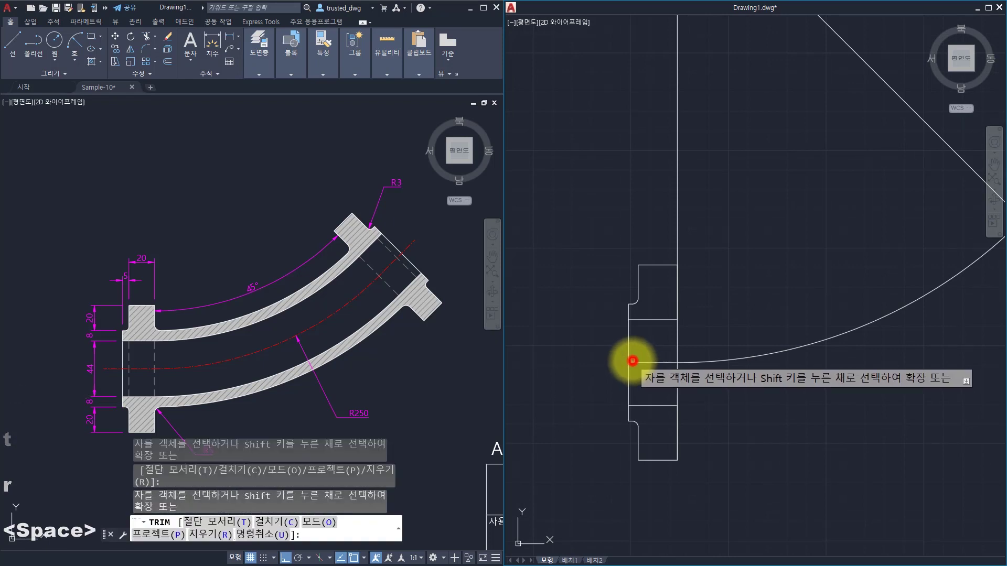
pyautogui.press('Escape')
# - Erase the vertical construction line running from the sector's centre through the left flange
pyautogui.click(678, 348)
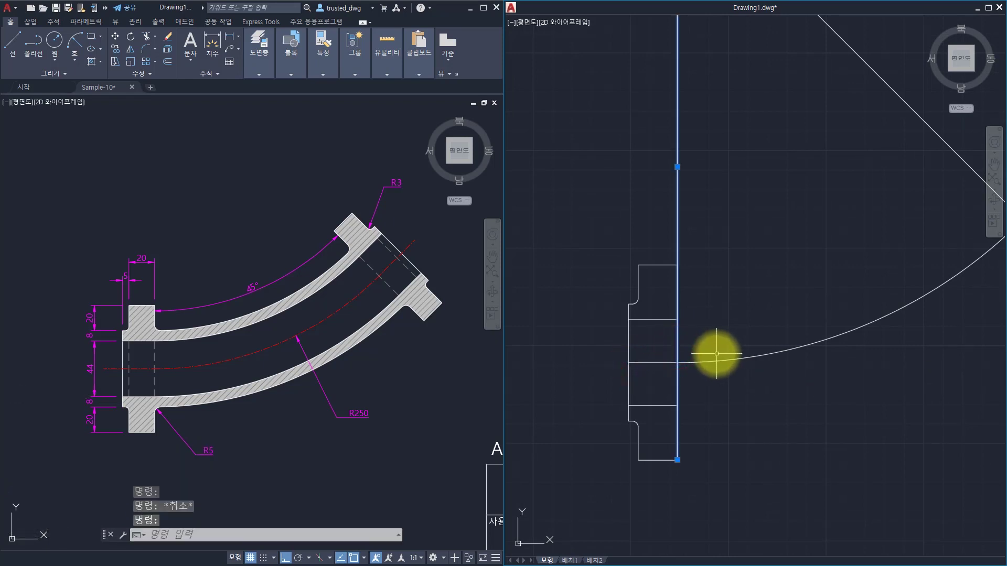
pyautogui.write('e')
pyautogui.press('space')
pyautogui.scroll(-3, 716, 353)
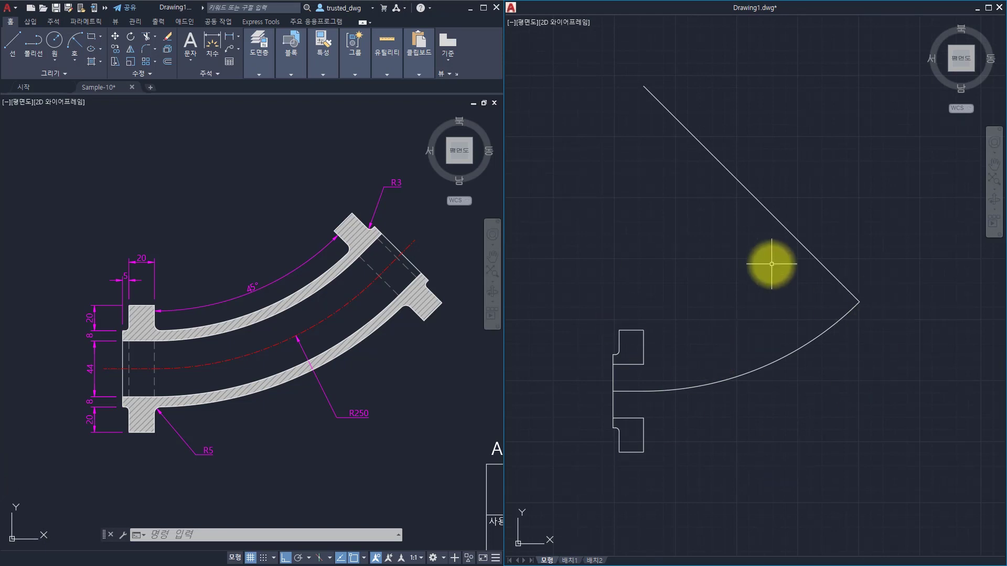
# - Mirror the left flange, keeping the original, with ortho off, about the line from the arc's centre to the centreline arc's midpoint
pyautogui.moveTo(770, 266); pyautogui.dragTo(748, 278, button='middle')
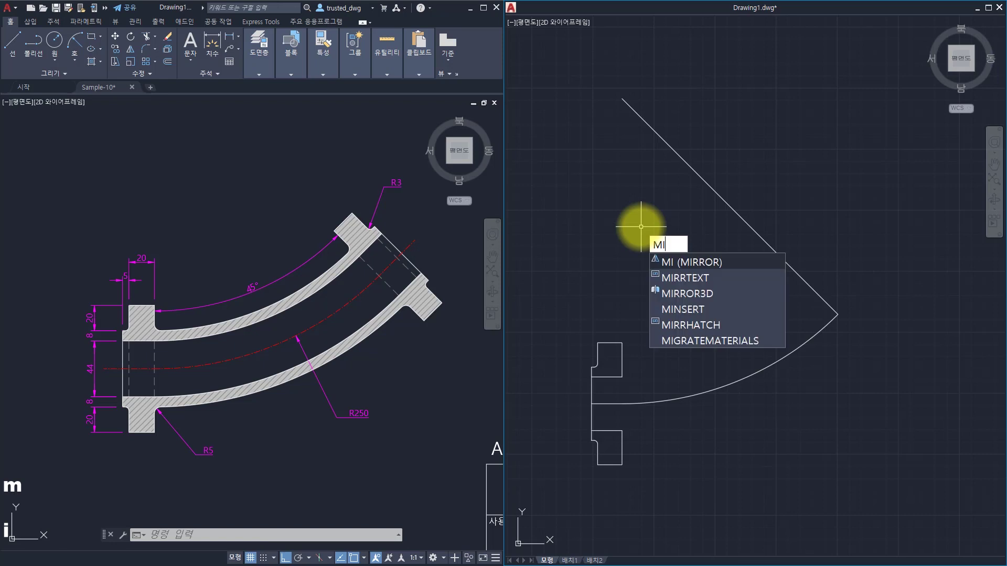
pyautogui.press('space')
pyautogui.click(568, 244)
pyautogui.click(692, 513)
pyautogui.press('space')
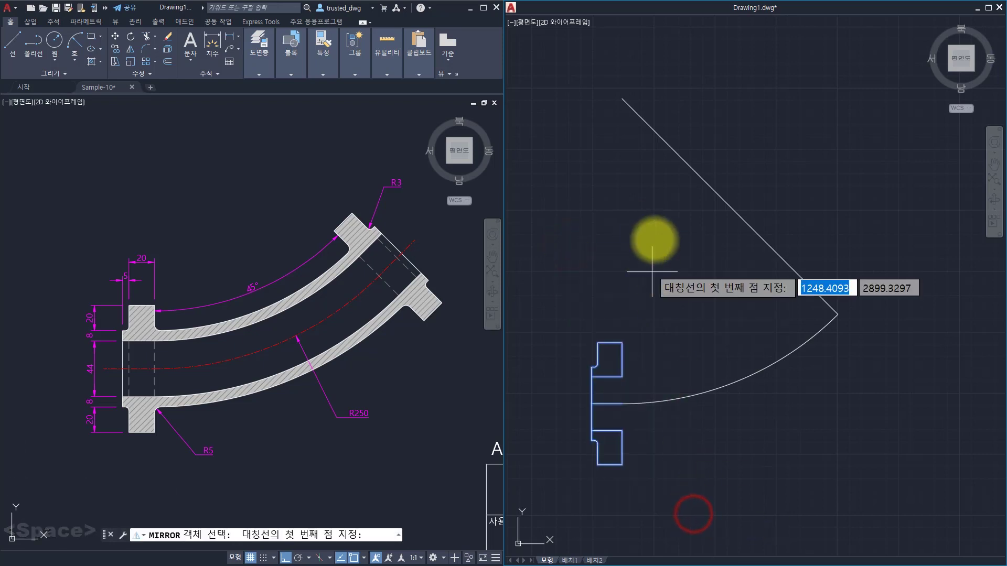
pyautogui.click(622, 99)
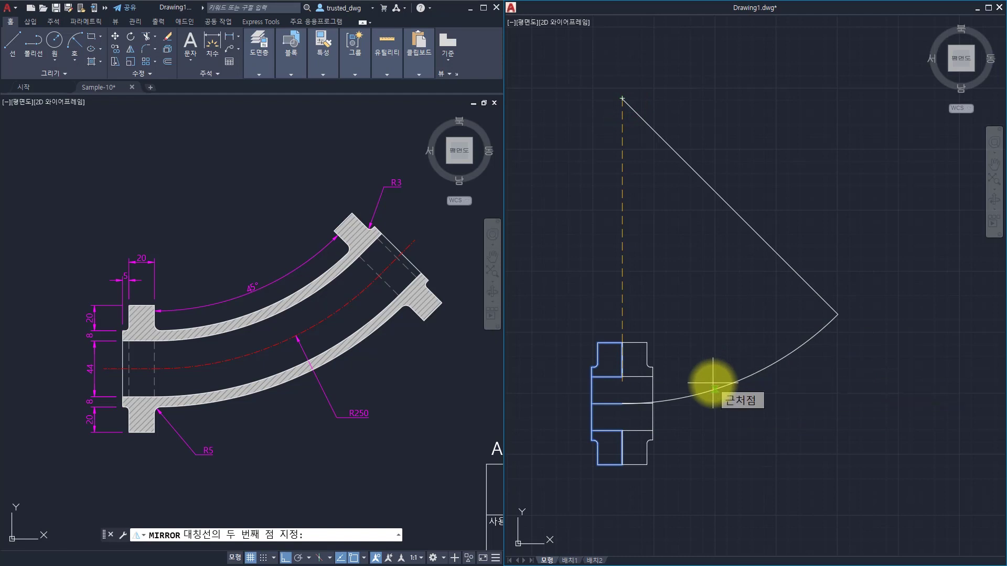
pyautogui.press('F8')
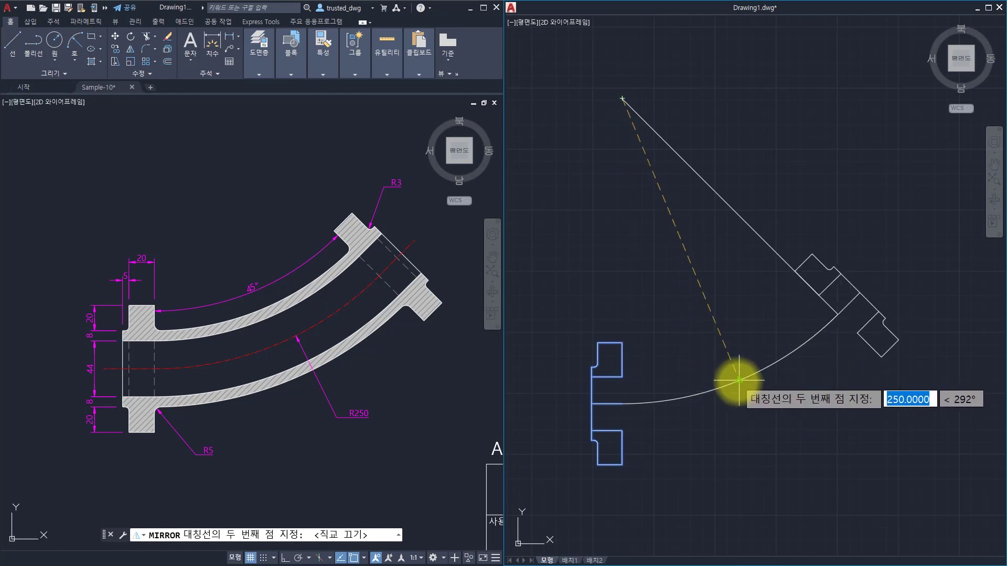
pyautogui.click(735, 382)
pyautogui.click(770, 441)
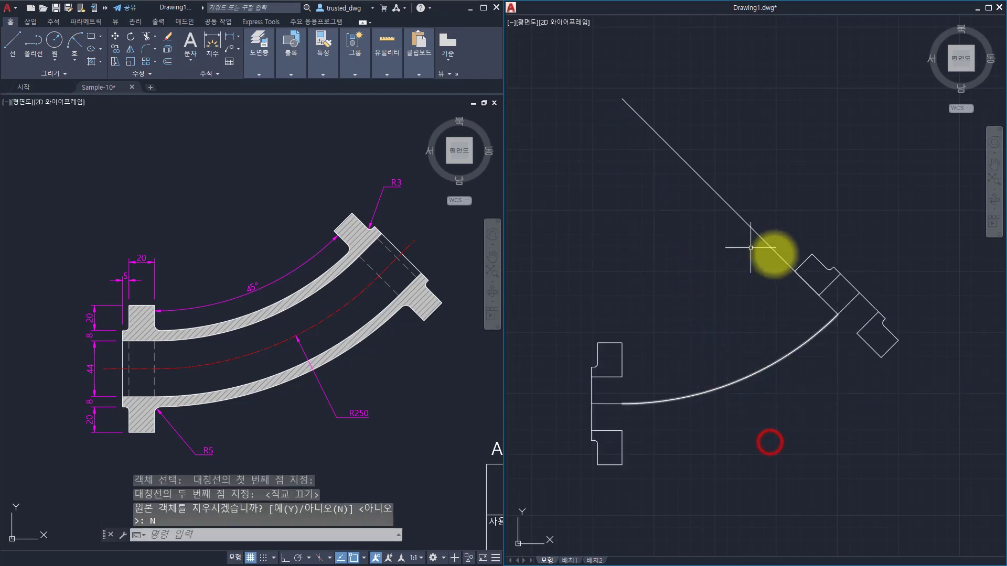
pyautogui.press('Escape')
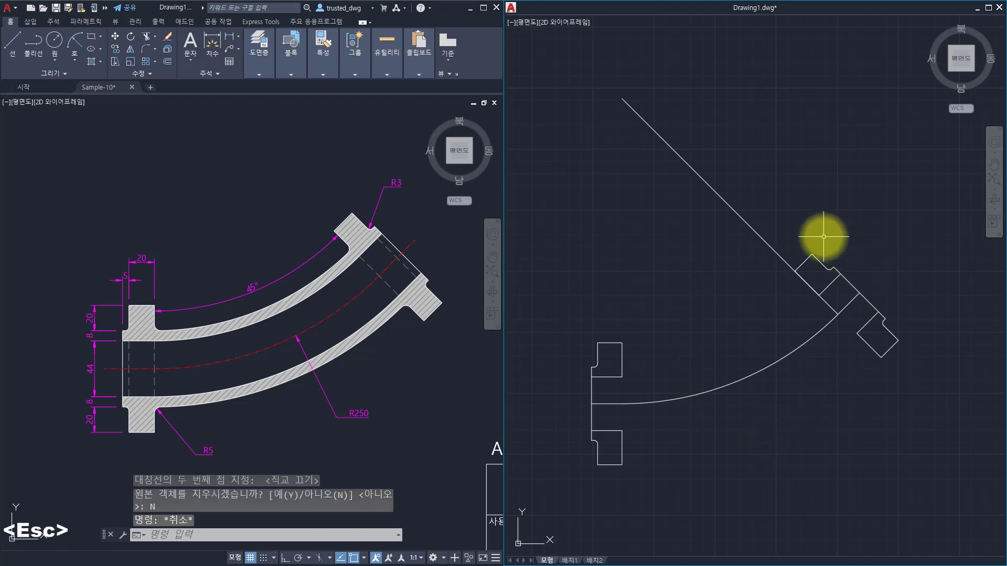
# - Erase the 45° diagonal construction line
pyautogui.write('e')
pyautogui.press('space')
pyautogui.click(758, 144)
pyautogui.click(676, 209)
pyautogui.press('space')
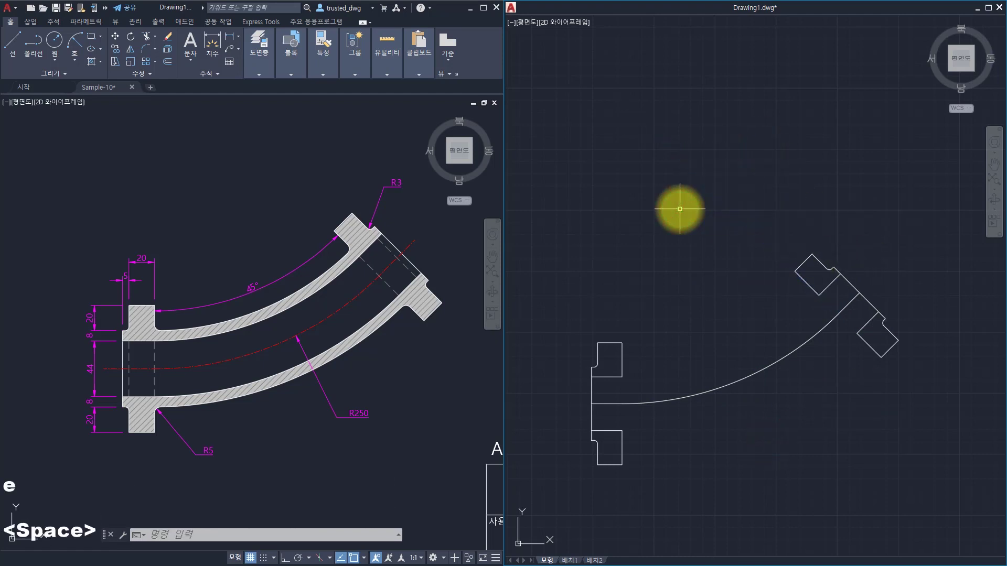
pyautogui.moveTo(712, 326); pyautogui.dragTo(716, 218, button='middle')
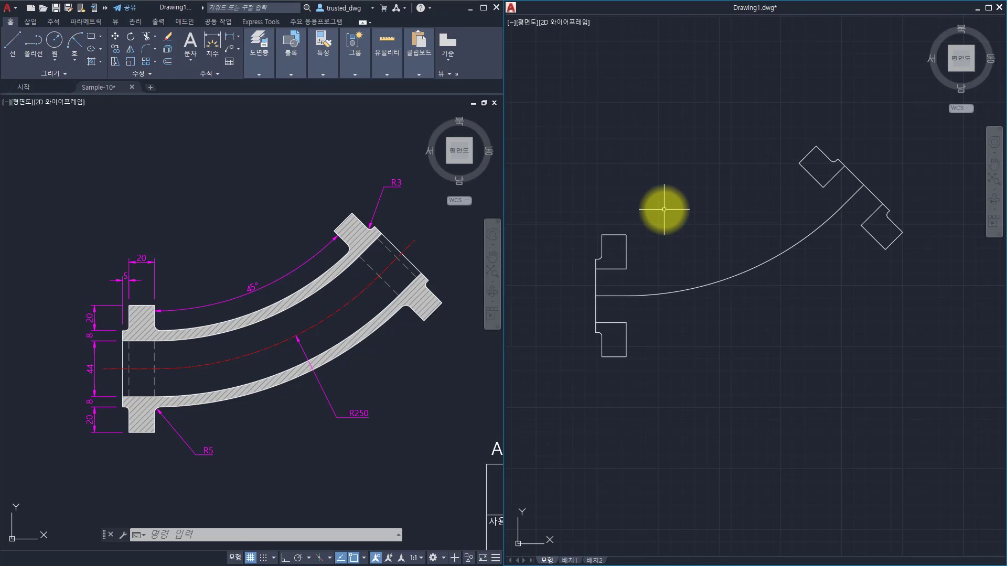
pyautogui.write('o')
pyautogui.press('space')
pyautogui.press('Escape')
pyautogui.press('Escape')
pyautogui.press('Escape')
pyautogui.press('Escape')
pyautogui.press('Escape')
pyautogui.press('Escape')
# - Offset the centreline arc 22 units to both sides for the pipe's inner walls
pyautogui.write('o')
pyautogui.press('space')
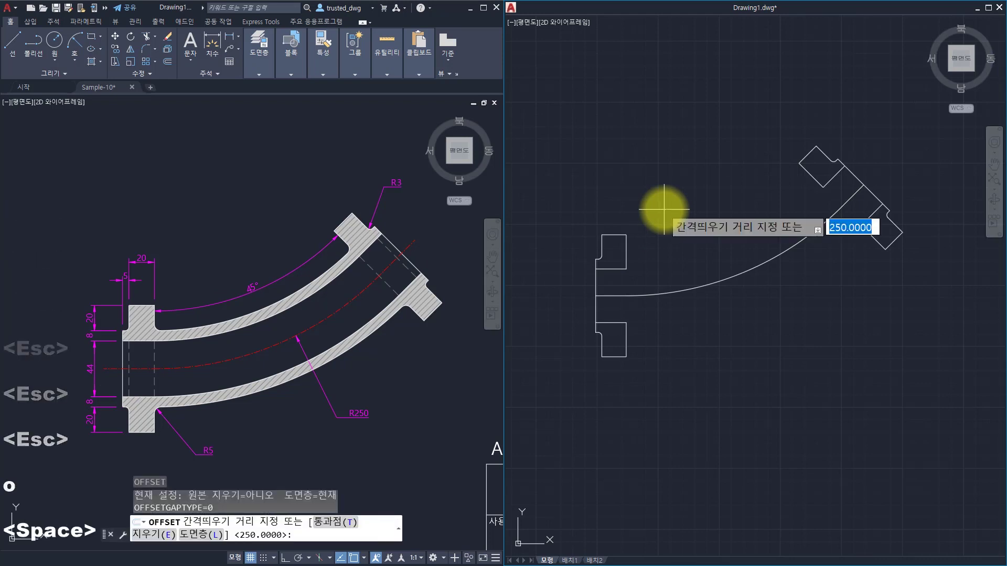
pyautogui.write('22')
pyautogui.press('space')
pyautogui.click(728, 279)
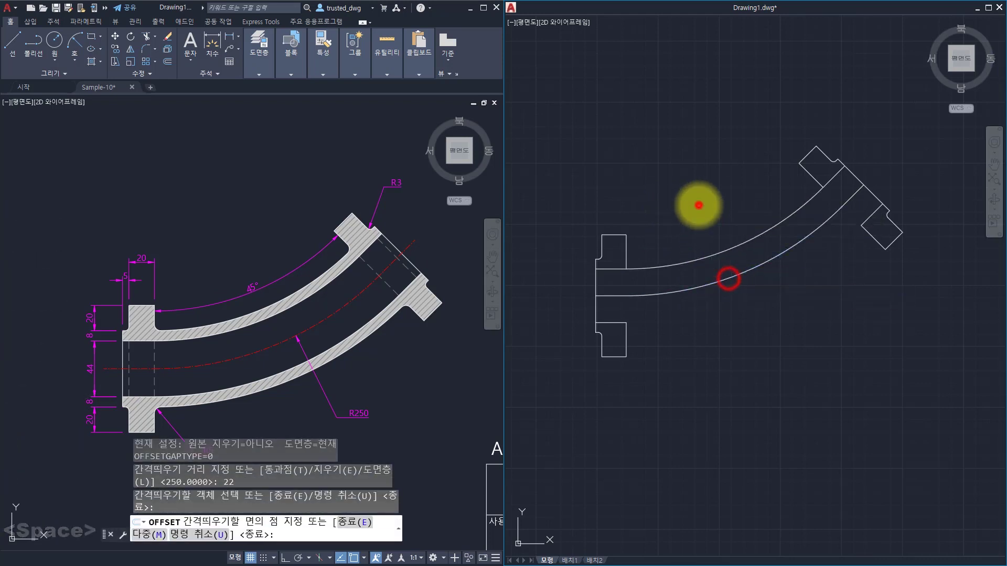
pyautogui.click(698, 205)
pyautogui.click(720, 280)
pyautogui.click(745, 334)
pyautogui.press('Escape')
pyautogui.press('Escape')
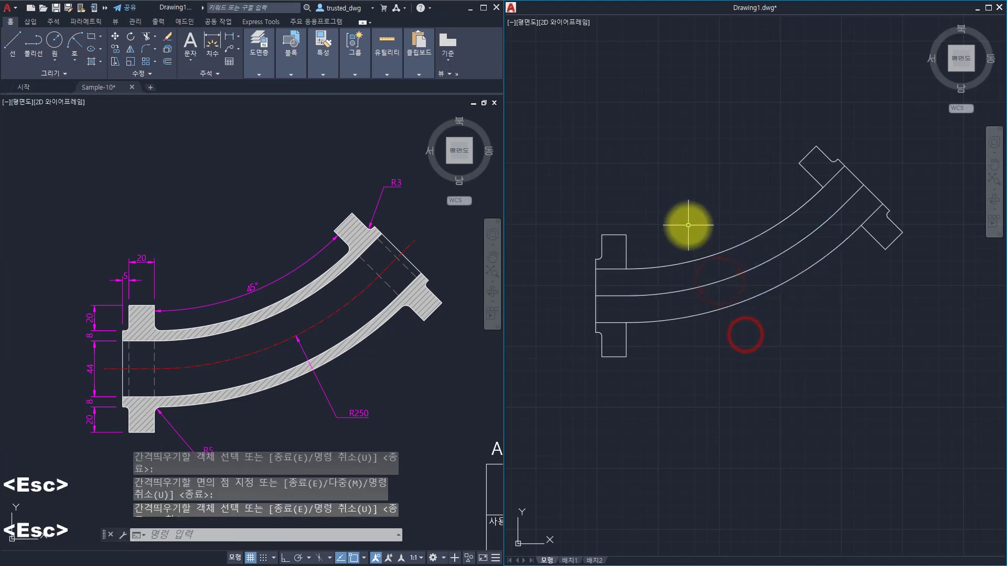
pyautogui.press('Escape')
pyautogui.press('Escape')
pyautogui.press('Escape')
# - Offset both inner wall arcs 8 units outward, away from the centreline
pyautogui.write('o')
pyautogui.press('space')
pyautogui.write('8')
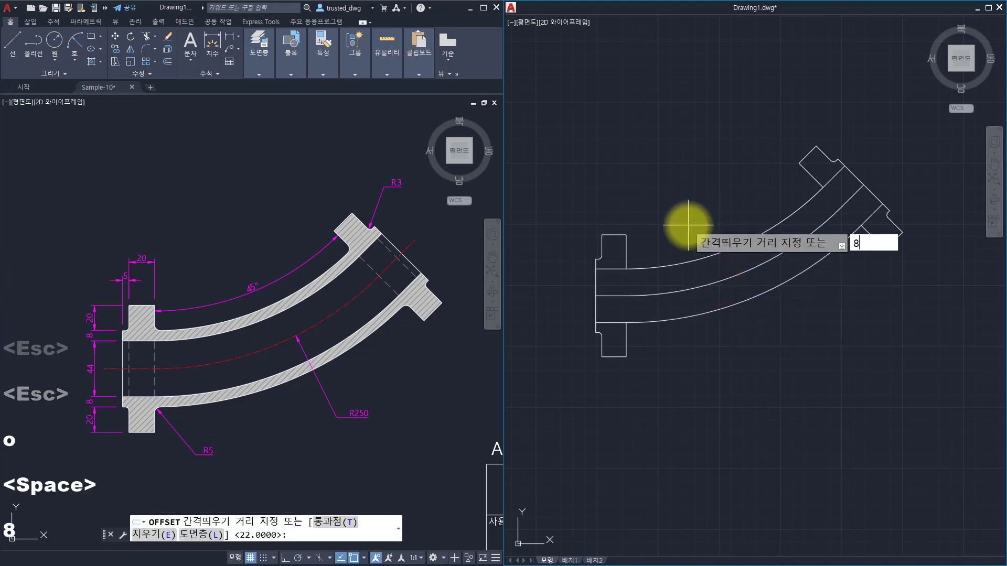
pyautogui.press('space')
pyautogui.click(691, 261)
pyautogui.click(667, 206)
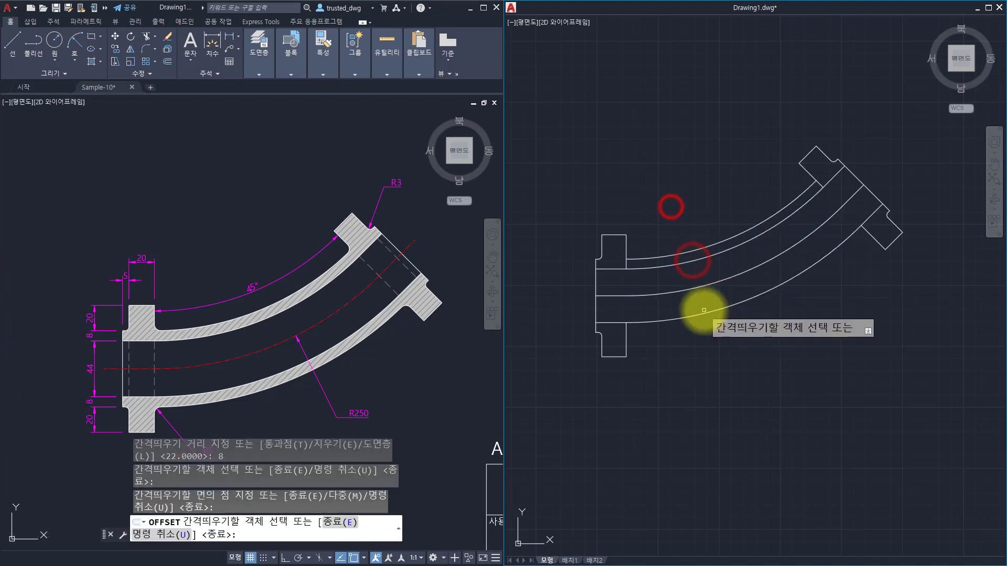
pyautogui.click(703, 313)
pyautogui.click(709, 359)
pyautogui.press('Escape')
pyautogui.press('Escape')
pyautogui.press('Escape')
pyautogui.press('Escape')
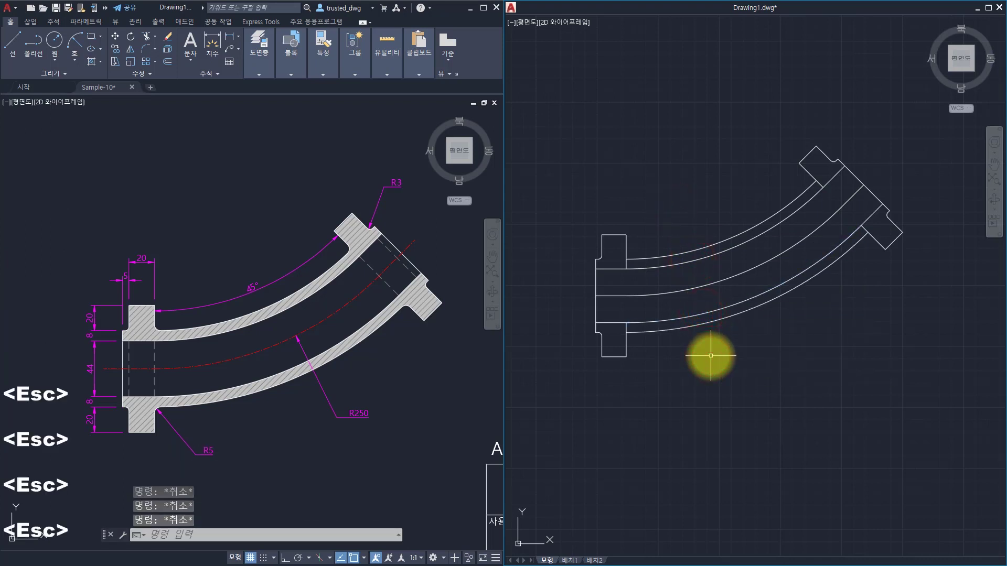
pyautogui.click(637, 331)
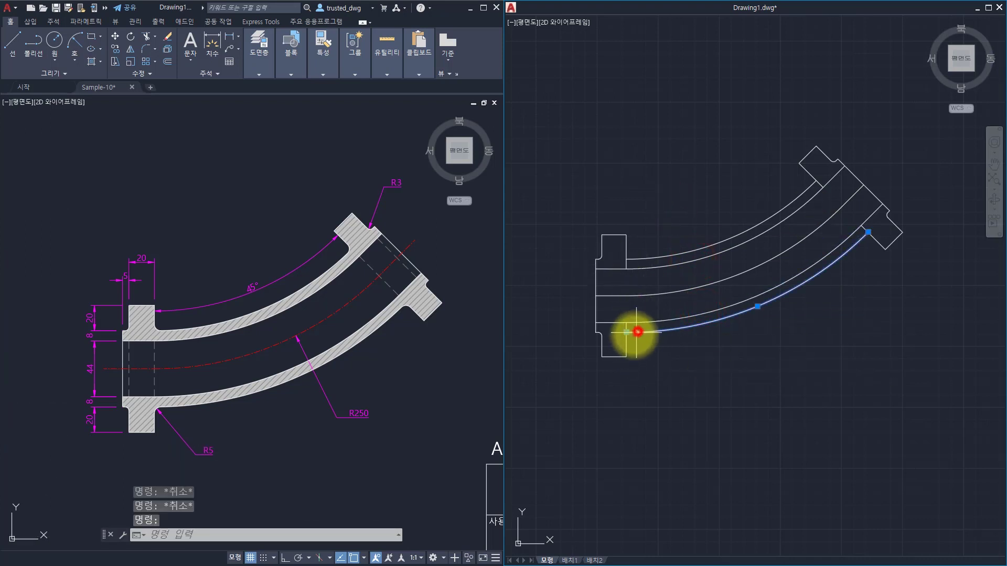
pyautogui.click(627, 343)
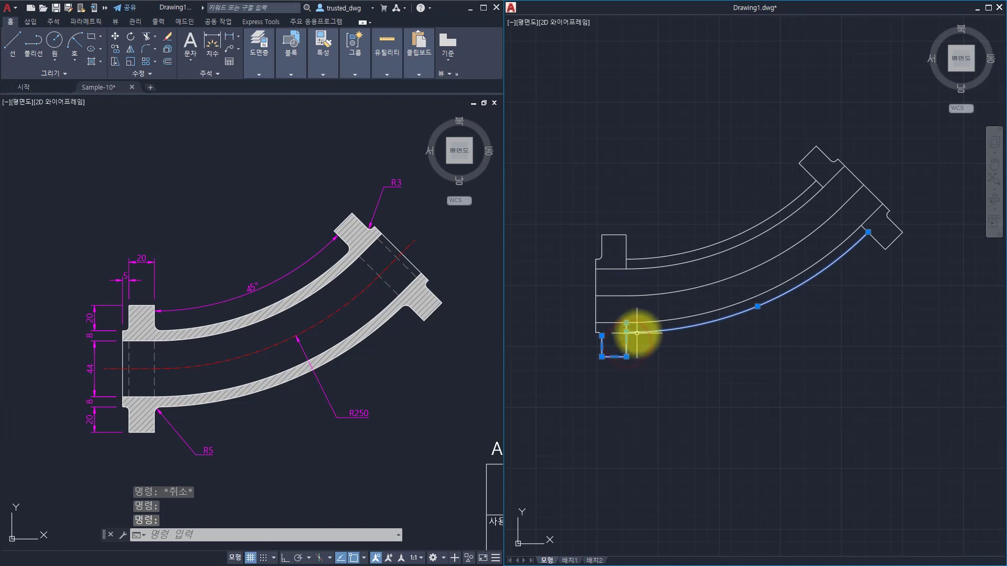
pyautogui.press('Escape')
pyautogui.click(158, 429)
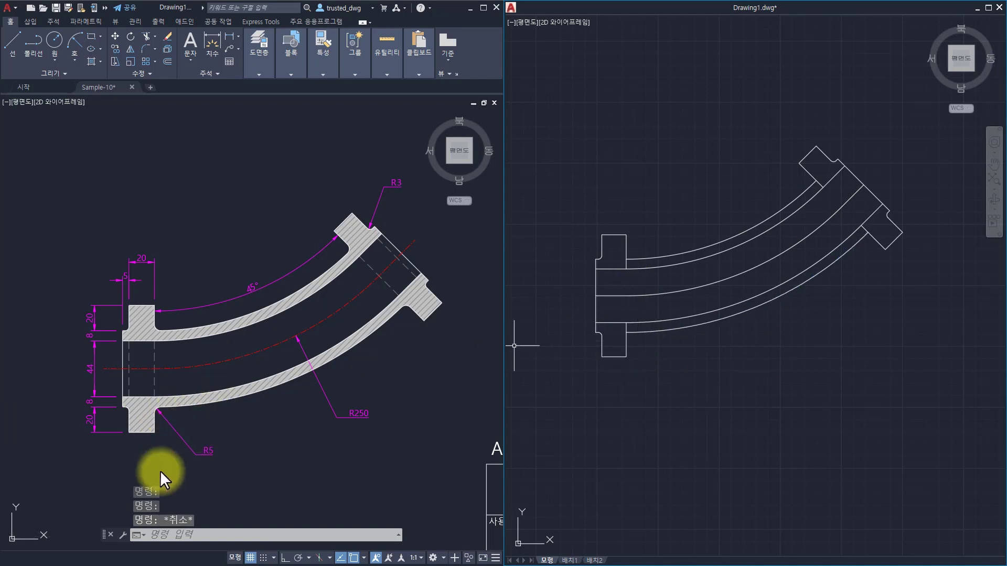
pyautogui.press('Escape')
pyautogui.press('Escape')
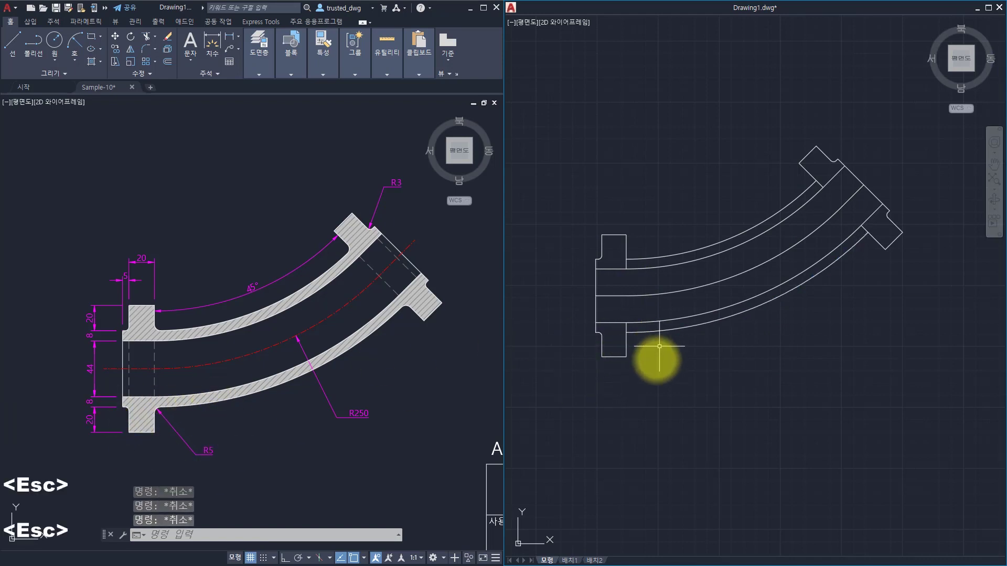
# - Start Fillet with a radius of 5 and set its trim mode to Trim
pyautogui.write('f')
pyautogui.press('Escape')
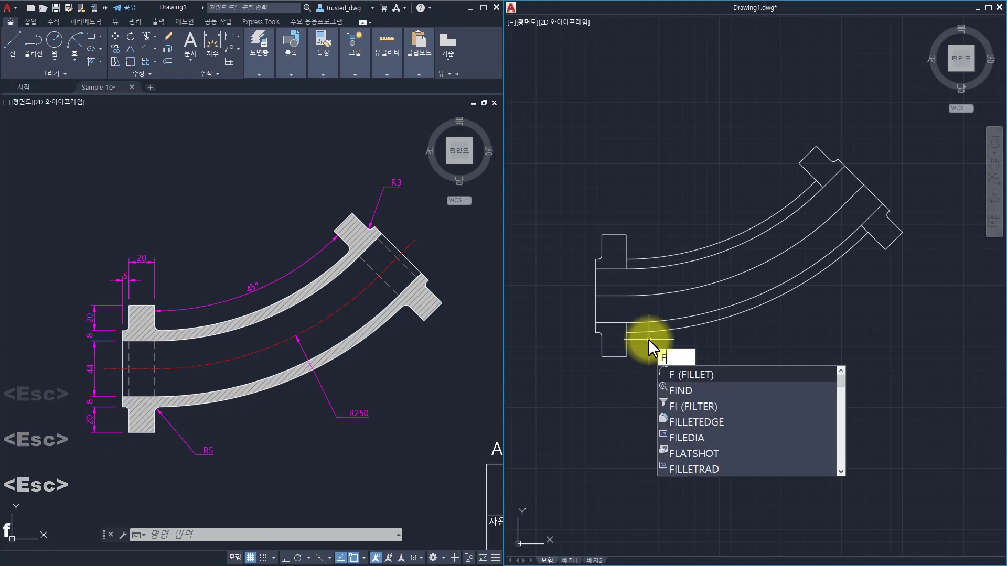
pyautogui.press('space')
pyautogui.write('r')
pyautogui.press('space')
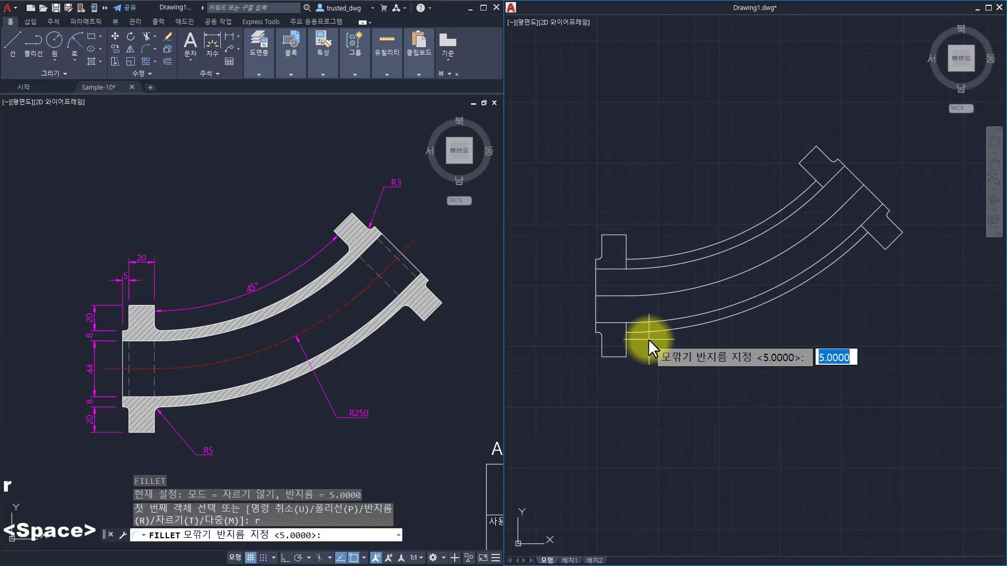
pyautogui.write('5')
pyautogui.press('space')
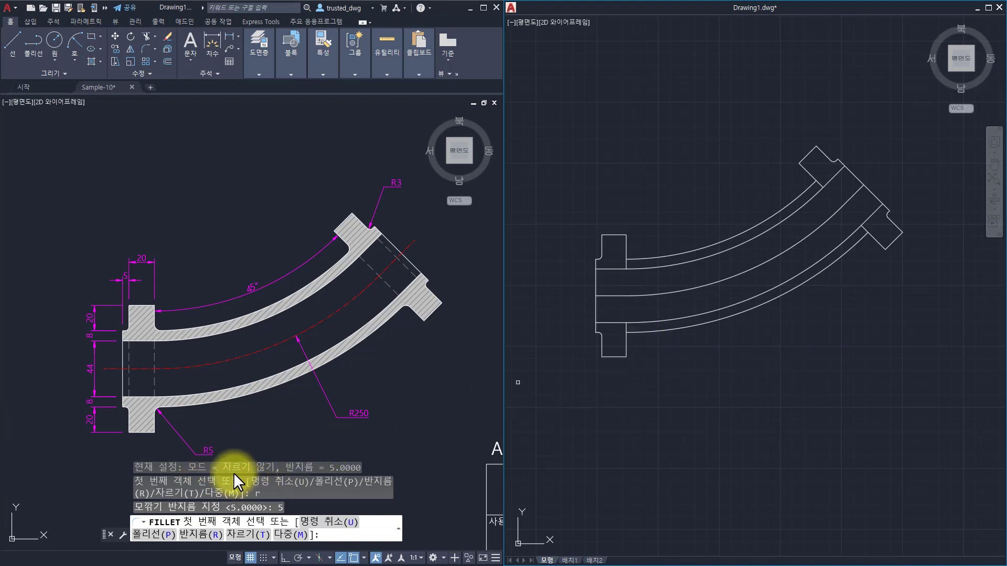
pyautogui.click(240, 533)
pyautogui.click(316, 522)
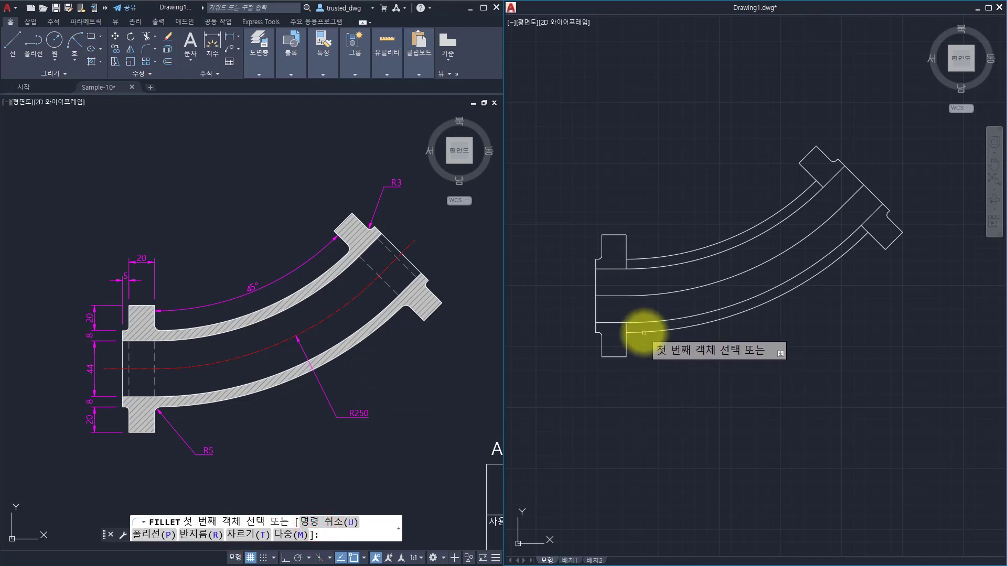
# - Try to fillet the corner between the lower outer wall arc and the left flange's lower polyline
pyautogui.click(644, 332)
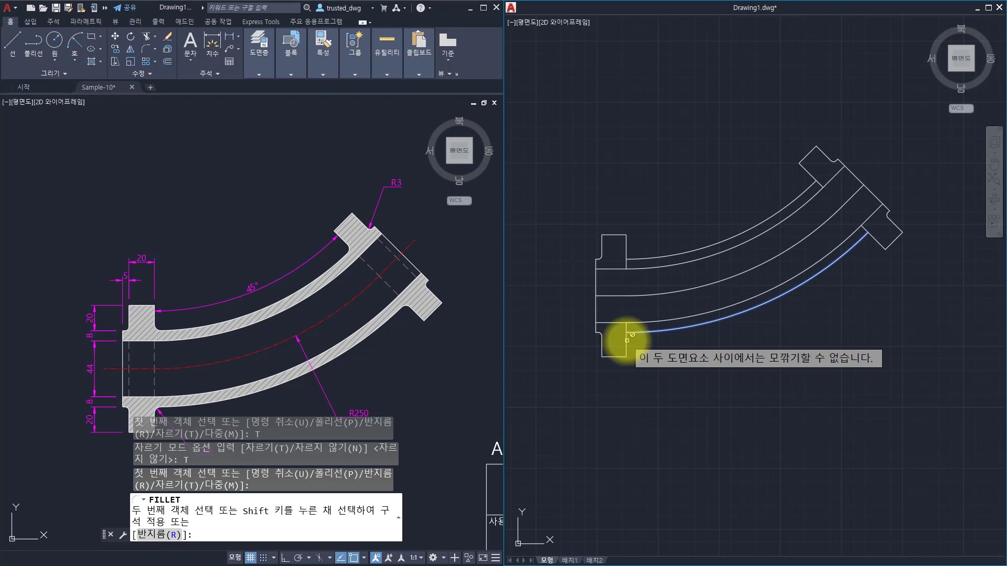
pyautogui.click(628, 341)
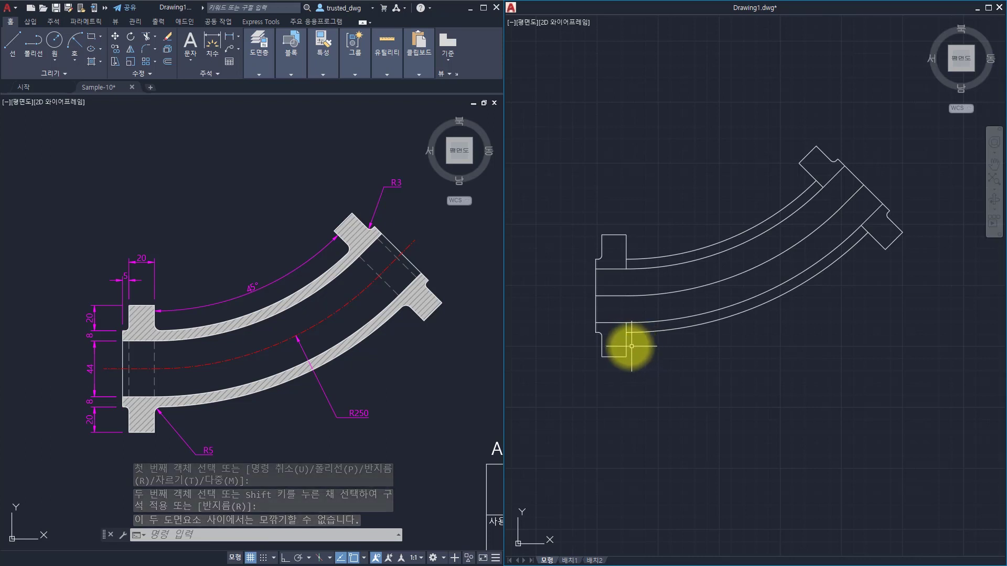
# - Explode the four flange polylines, upper and lower at each end of the pipe, into separate lines
pyautogui.click(626, 342)
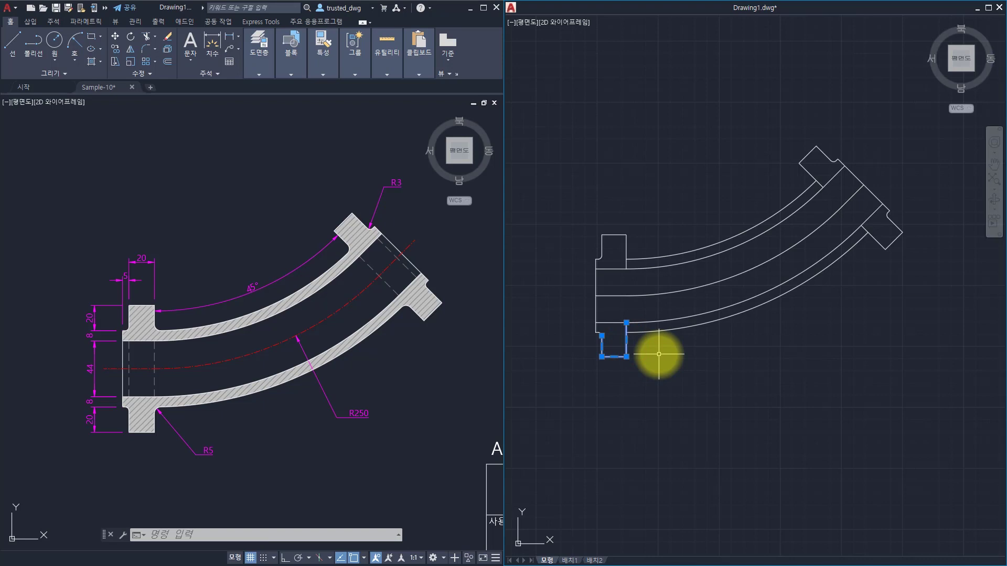
pyautogui.write('x')
pyautogui.press('space')
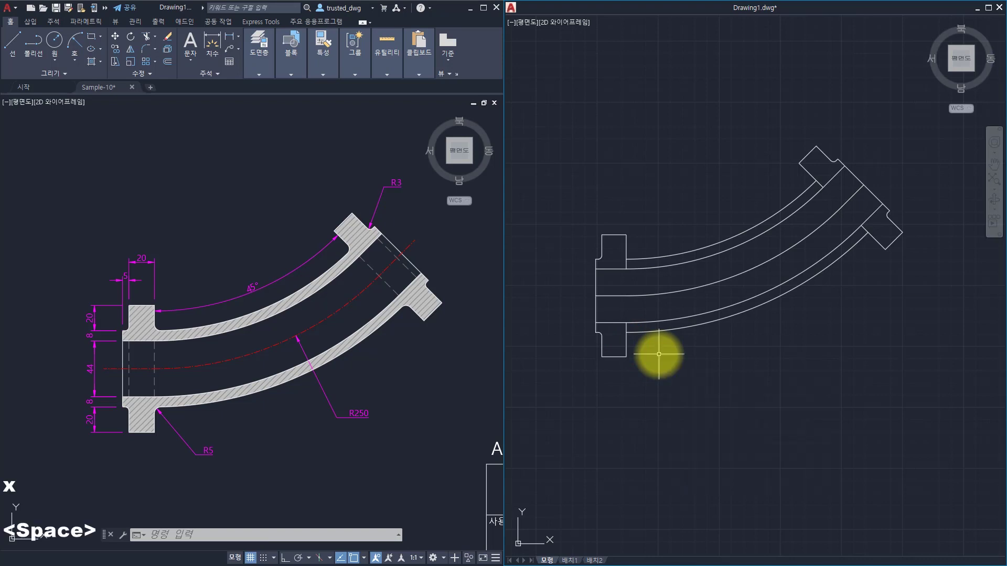
pyautogui.click(626, 250)
pyautogui.write('x')
pyautogui.press('space')
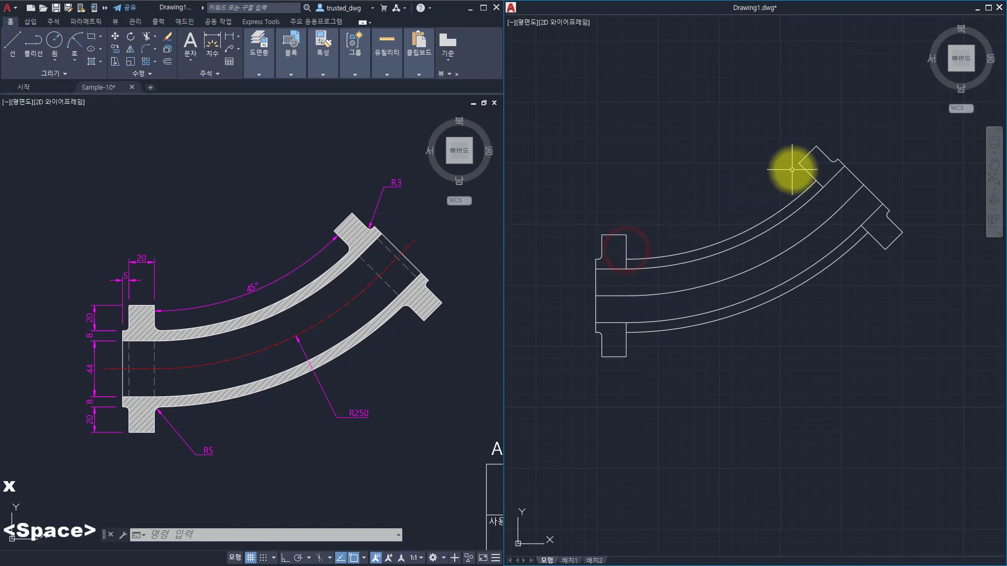
pyautogui.click(802, 168)
pyautogui.write('x')
pyautogui.press('space')
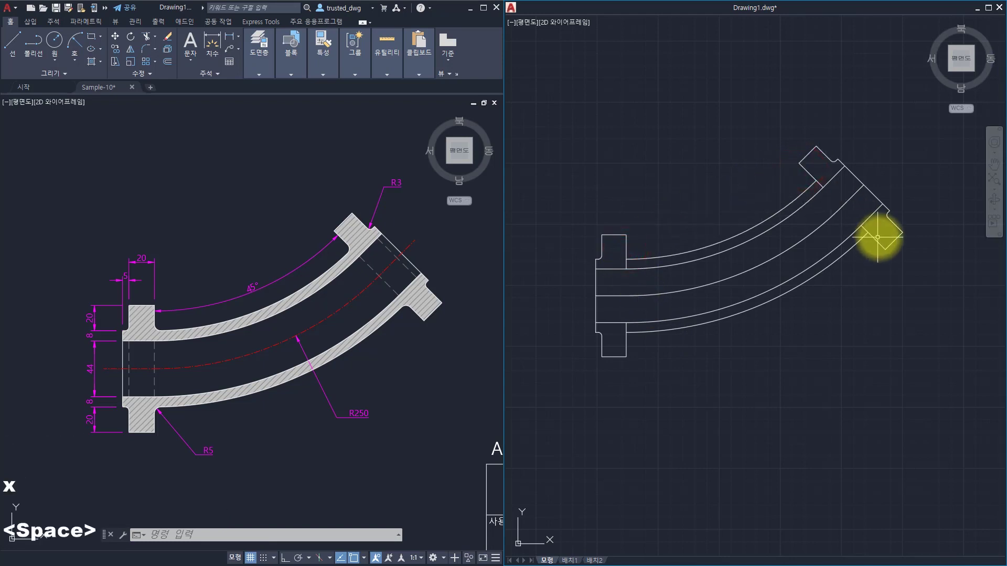
pyautogui.click(875, 237)
pyautogui.write('x')
pyautogui.press('space')
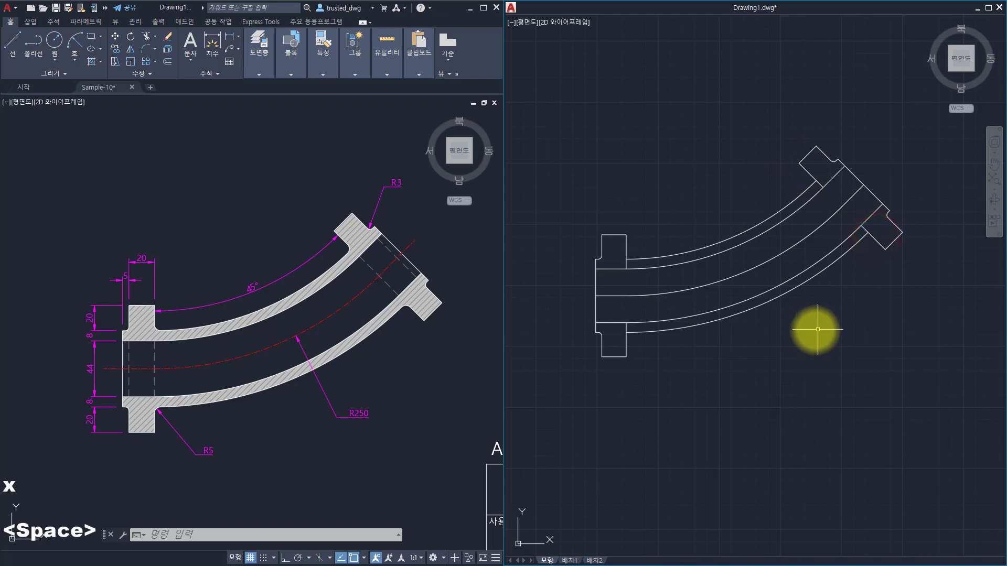
# - Fillet the four corners between the outer wall arcs and the inner faces of both flanges with radius 5
pyautogui.write('f')
pyautogui.press('space')
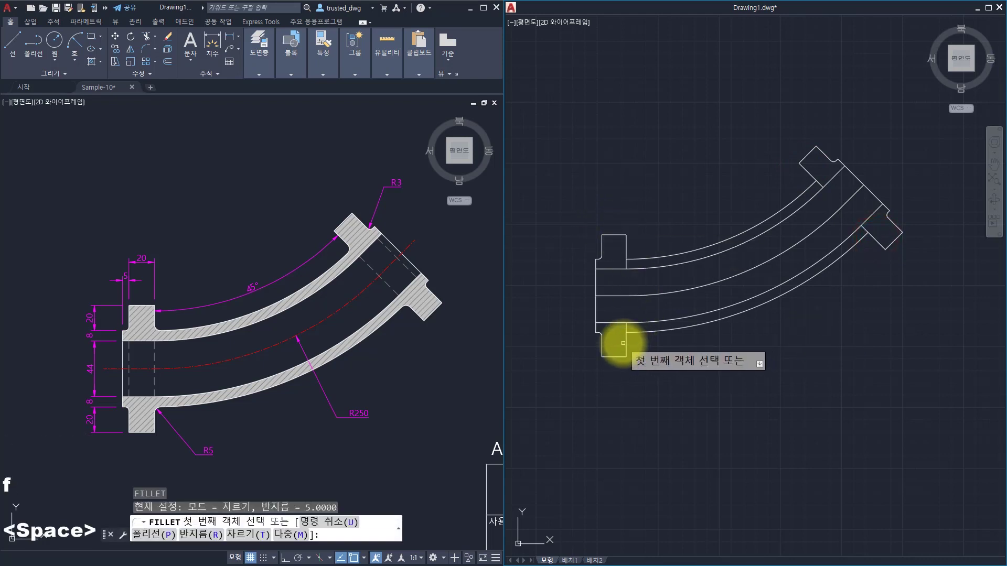
pyautogui.press('space')
pyautogui.rightClick(635, 332)
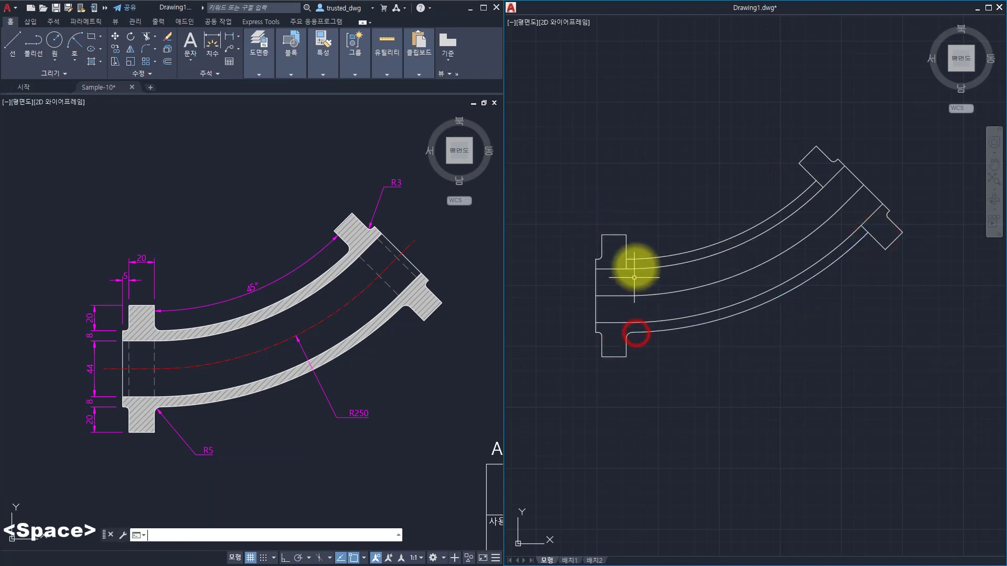
pyautogui.click(639, 258)
pyautogui.click(625, 243)
pyautogui.rightClick(625, 243)
pyautogui.click(805, 175)
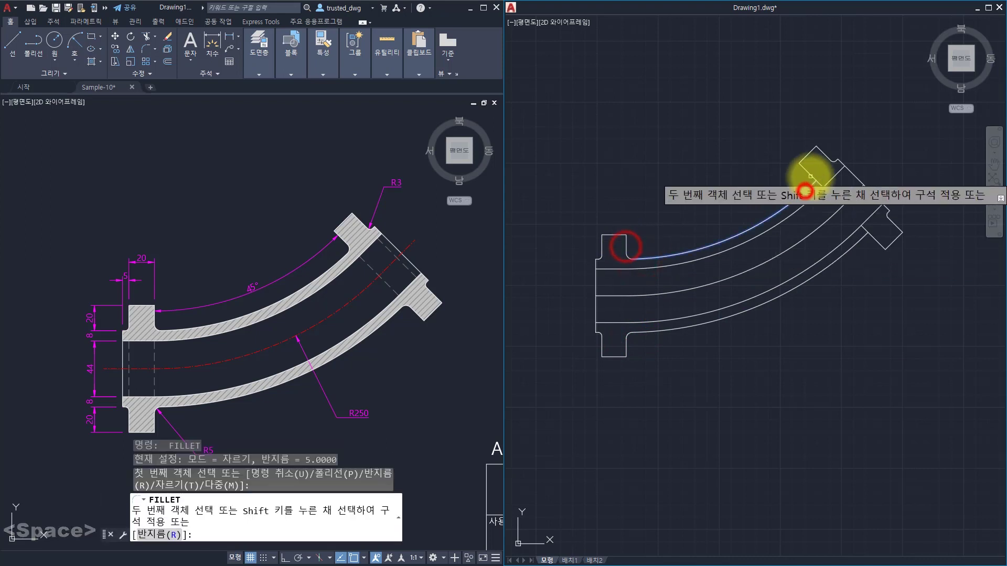
pyautogui.click(810, 175)
pyautogui.press('space')
pyautogui.click(852, 246)
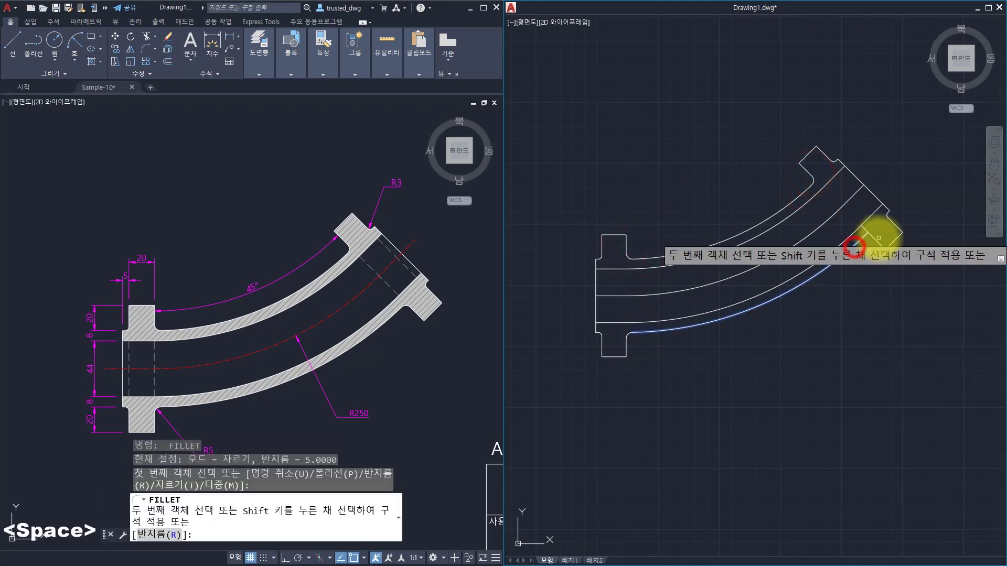
pyautogui.press('Escape')
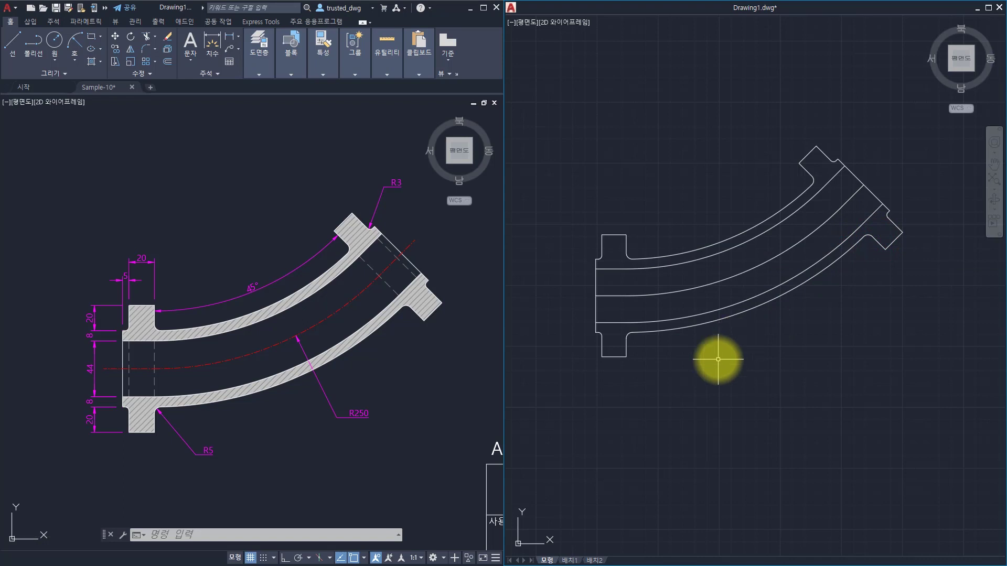
# - Examine the red centreline and the dashed line across the angled flange in the Sample-10 drawing
pyautogui.click(396, 280)
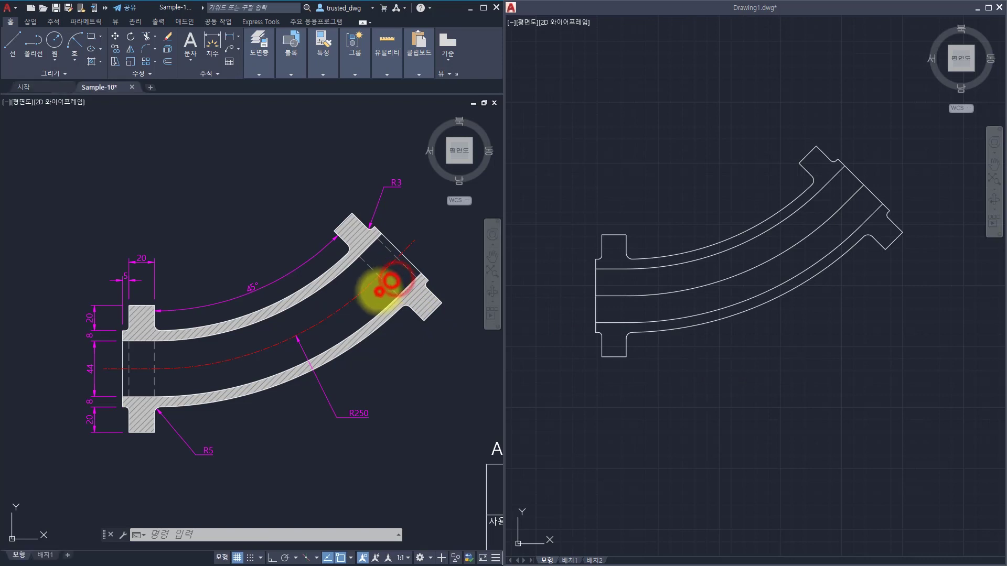
pyautogui.click(378, 294)
pyautogui.click(361, 288)
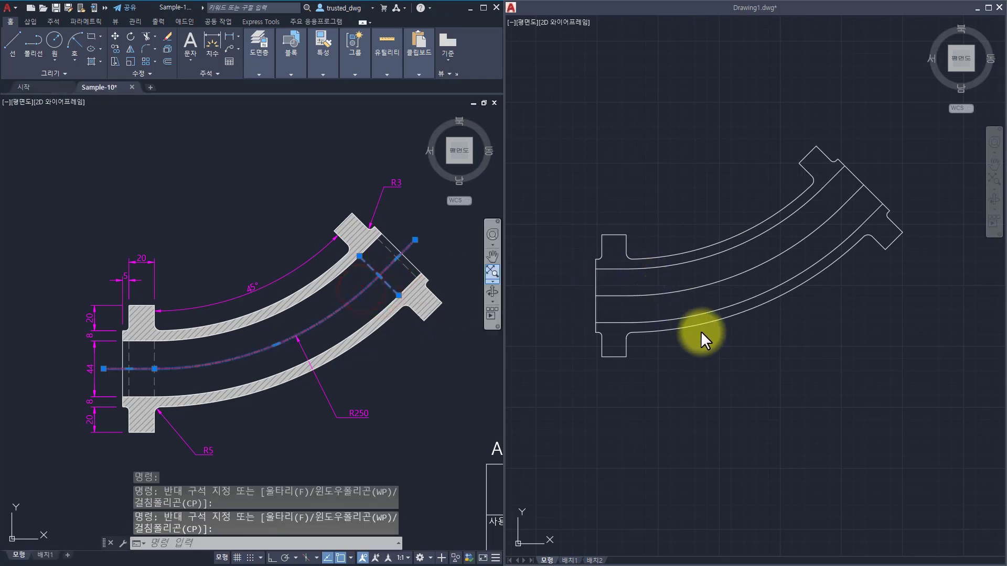
pyautogui.press('Escape')
pyautogui.press('Escape')
pyautogui.press('Escape')
pyautogui.press('Escape')
# - Create a layer named center in Drawing1 with the colour red and the CENTER linetype
pyautogui.click(739, 359)
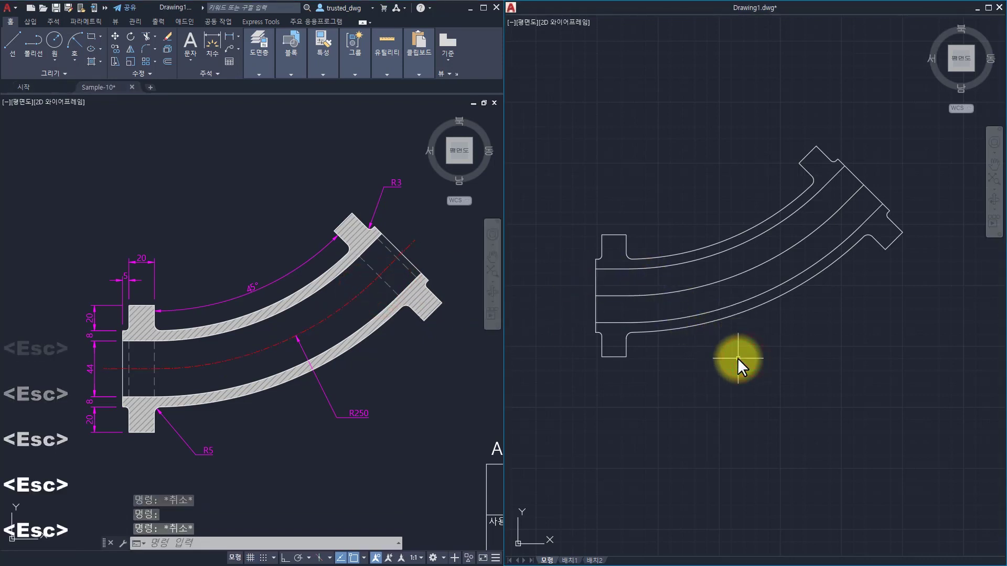
pyautogui.write('la')
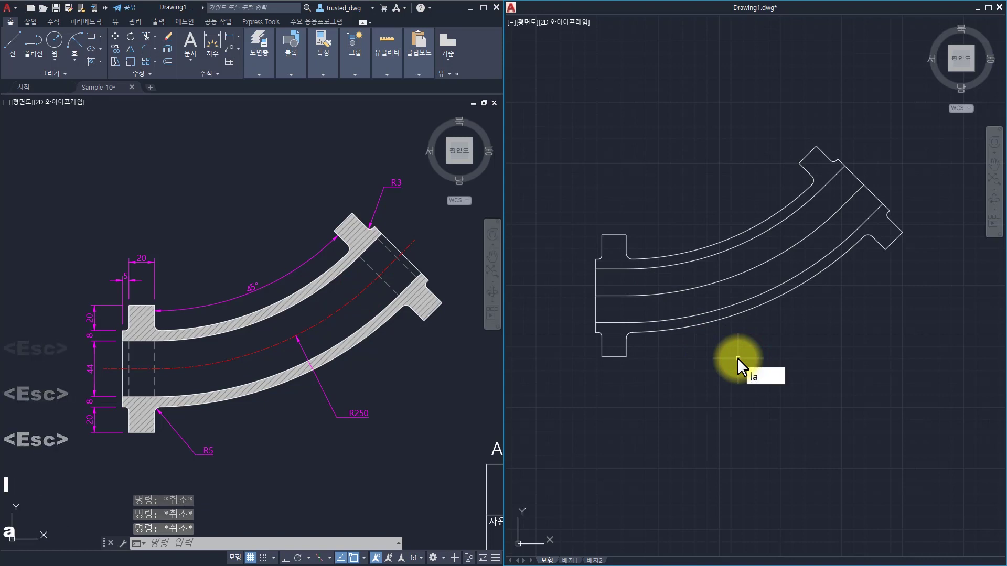
pyautogui.press('space')
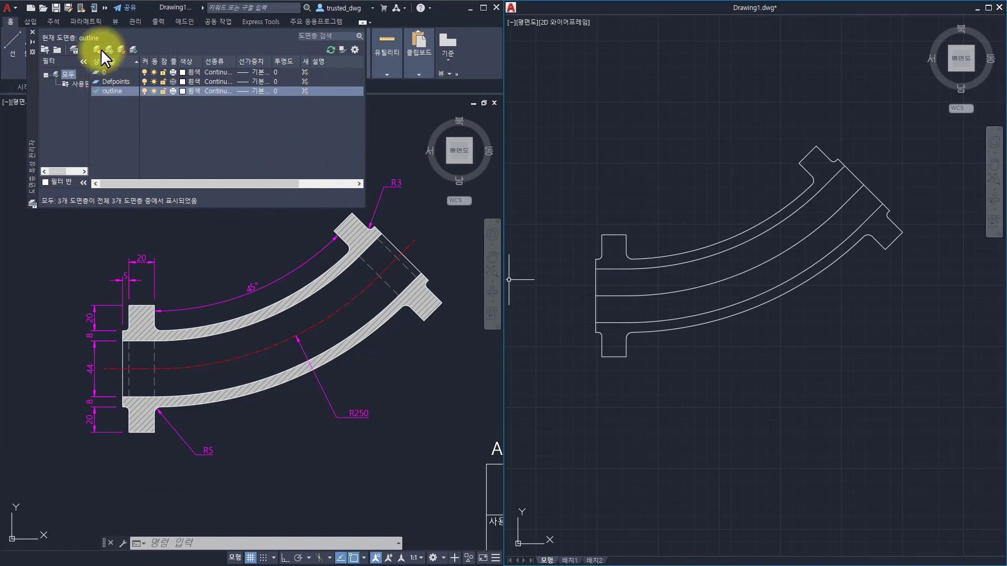
pyautogui.write('center')
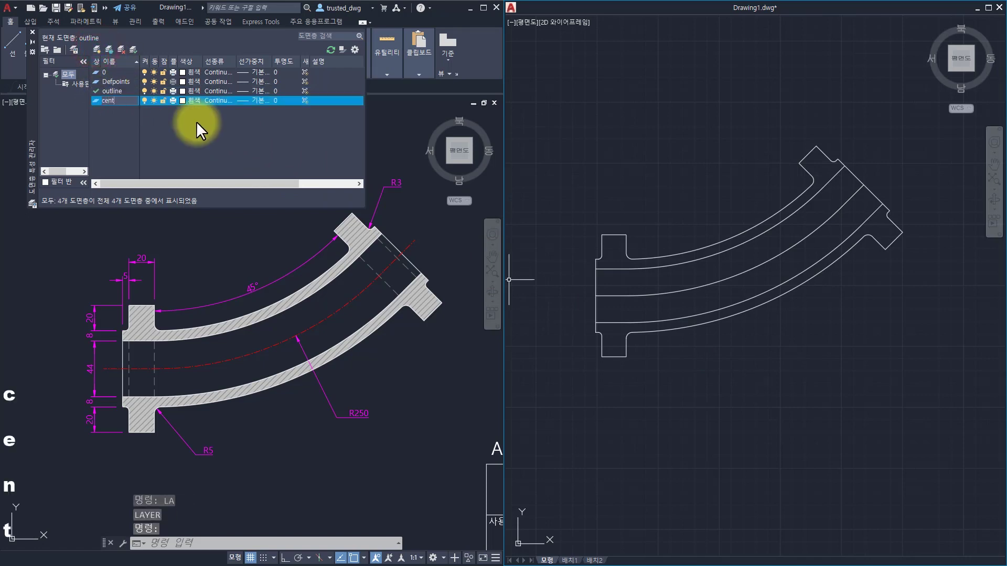
pyautogui.press('Return')
pyautogui.click(198, 100)
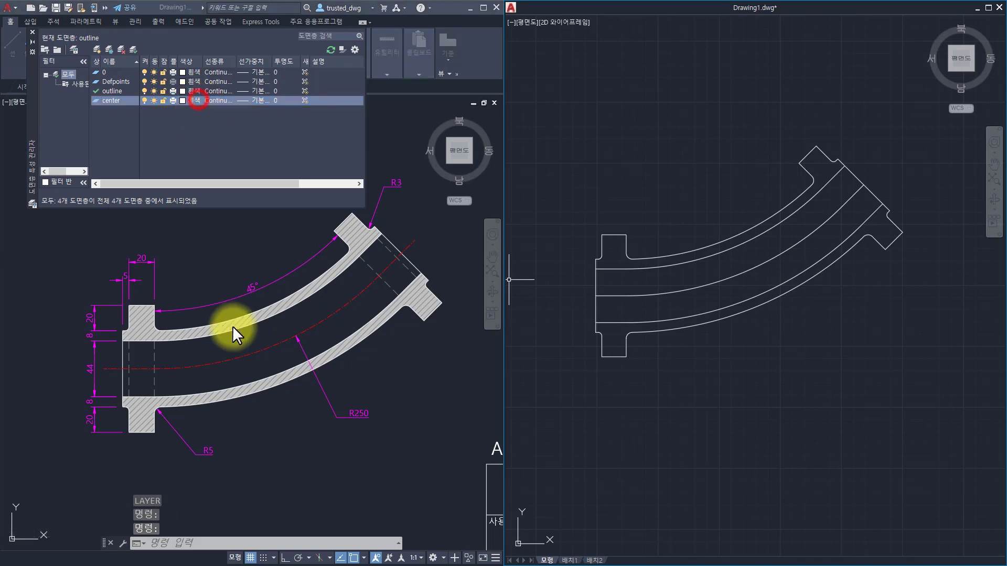
pyautogui.click(155, 310)
pyautogui.click(236, 363)
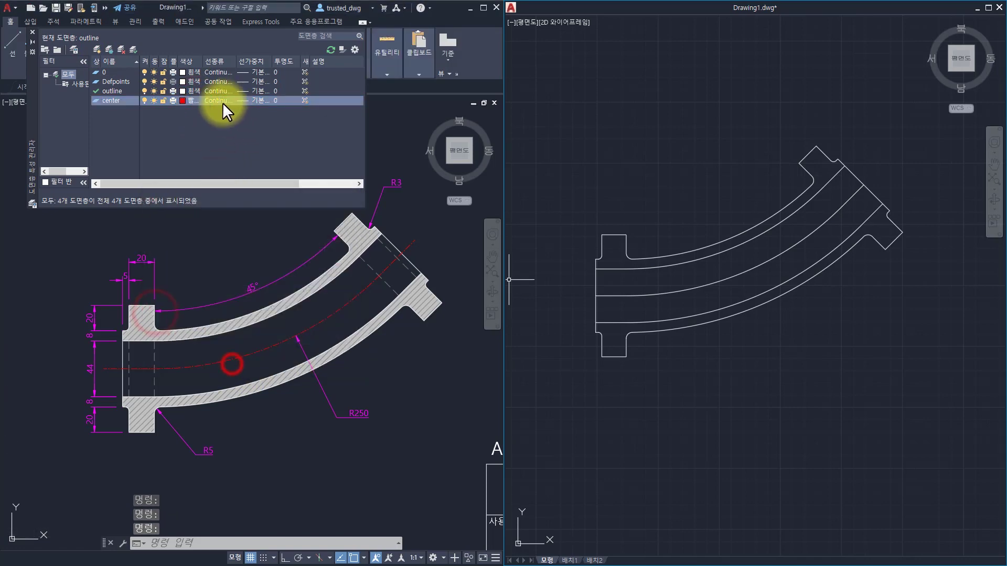
pyautogui.click(216, 100)
pyautogui.click(190, 263)
pyautogui.click(175, 336)
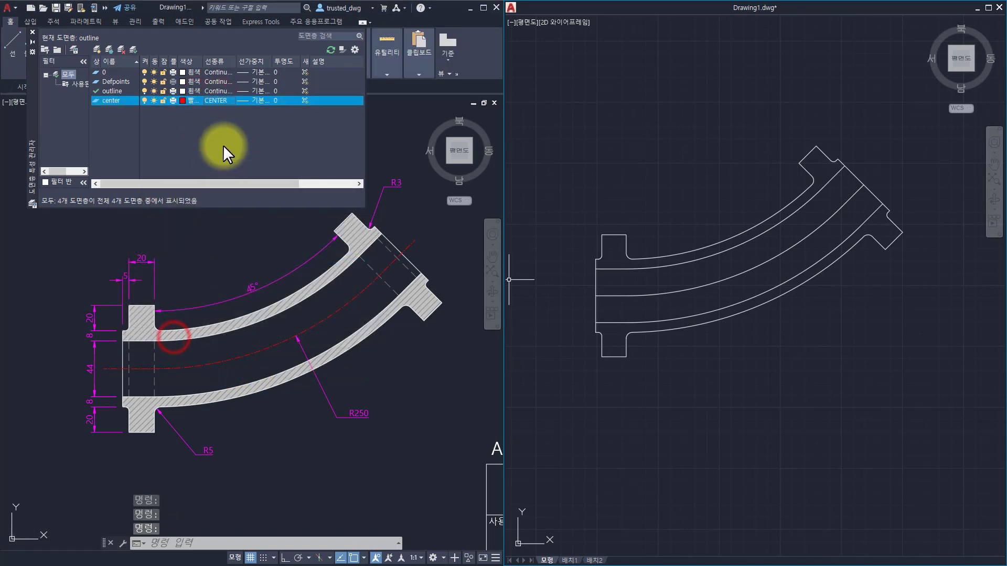
# - Create a layer named hidden with colour 8, loading the HIDDEN linetype from acadiso.lin and assigning it
pyautogui.click(96, 49)
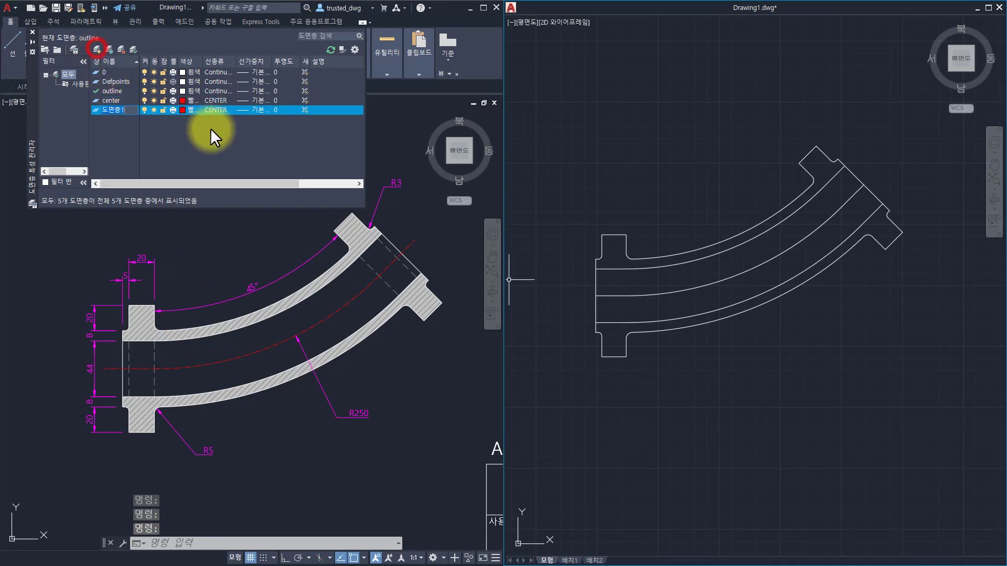
pyautogui.write('hidden')
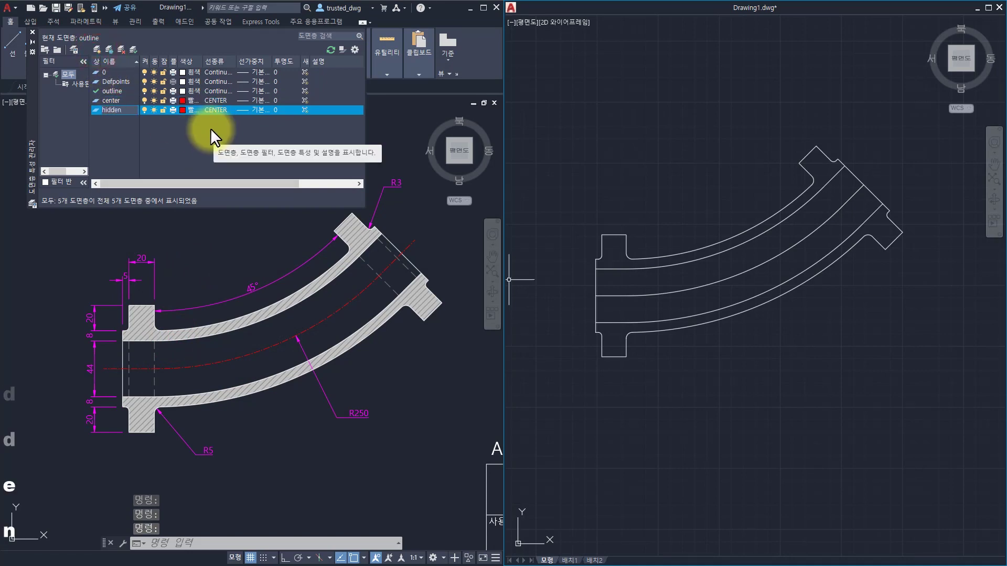
pyautogui.press('Return')
pyautogui.click(191, 111)
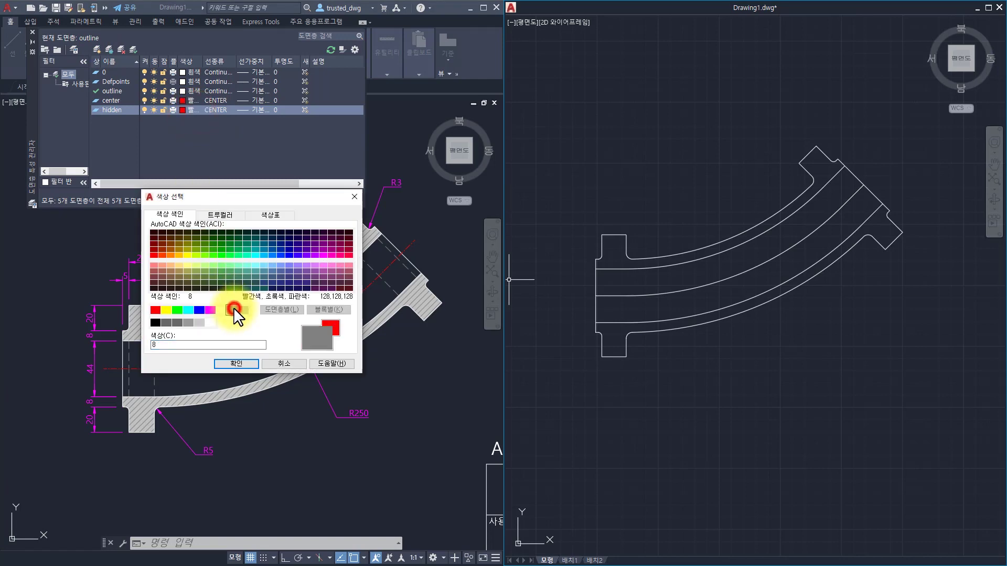
pyautogui.click(240, 363)
pyautogui.click(212, 110)
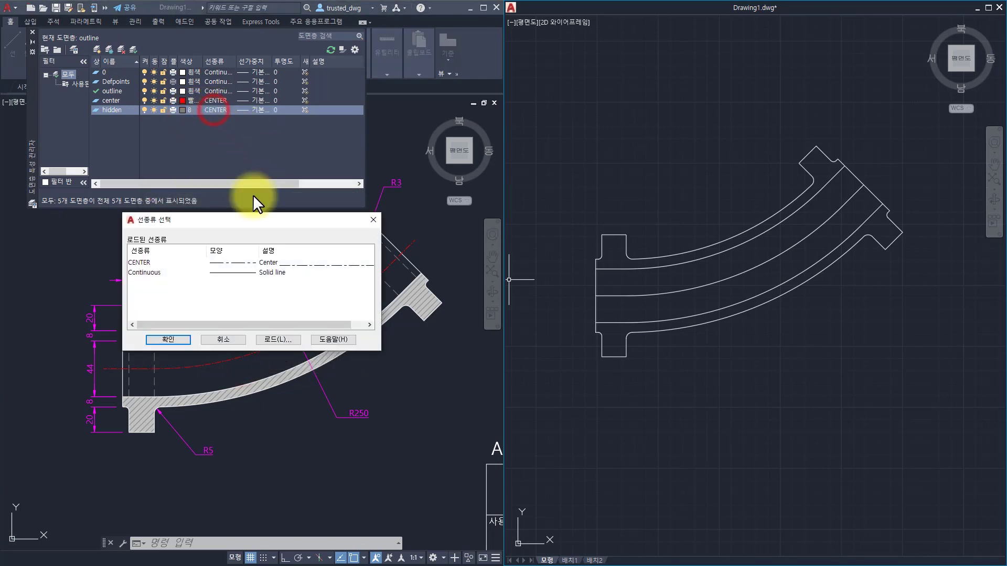
pyautogui.click(270, 340)
pyautogui.click(241, 271)
pyautogui.press('h')
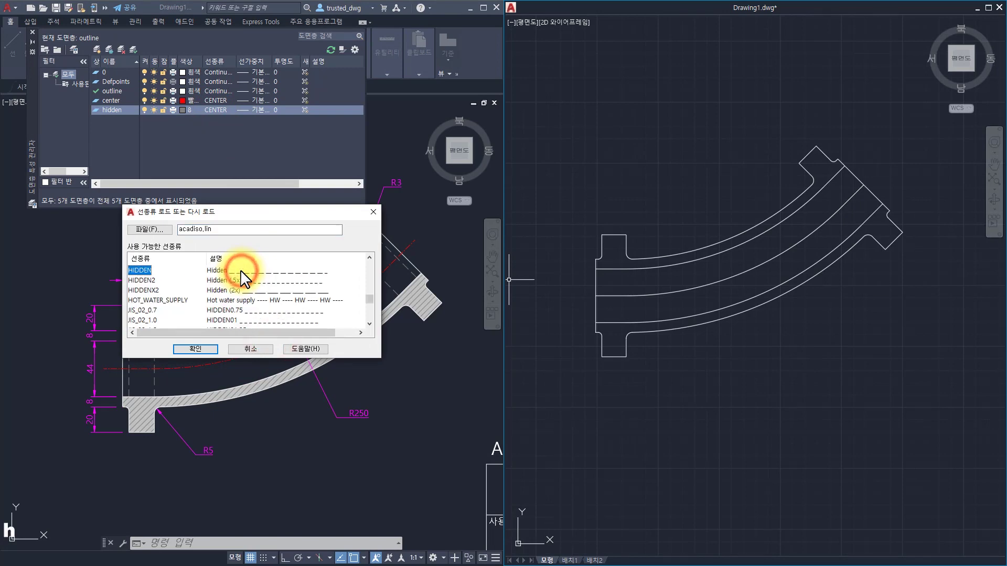
pyautogui.click(176, 349)
pyautogui.click(150, 283)
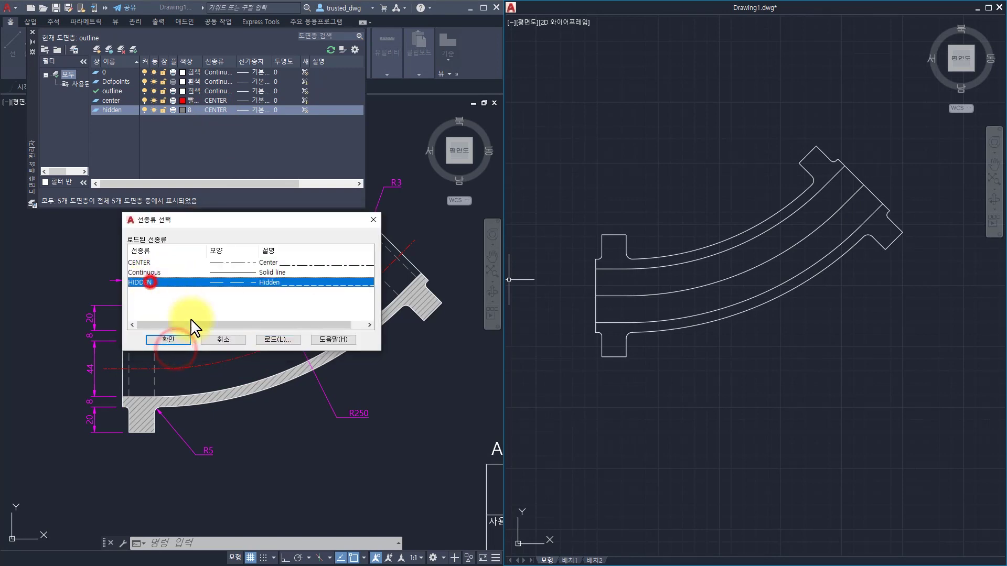
pyautogui.click(173, 339)
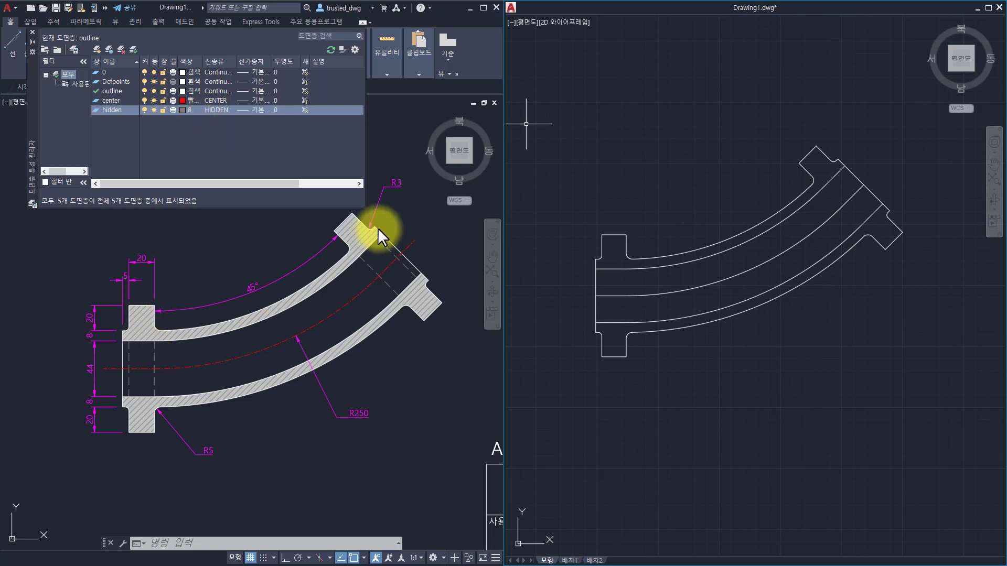
# - Create a layer named hatch with colour 254 and the Continuous linetype
pyautogui.click(103, 52)
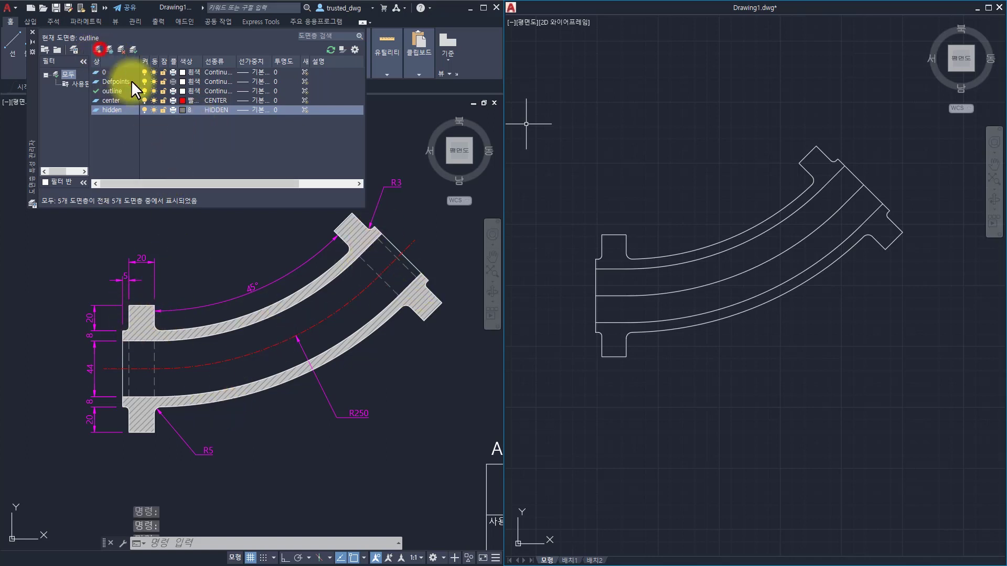
pyautogui.write('hatch')
pyautogui.press('Return')
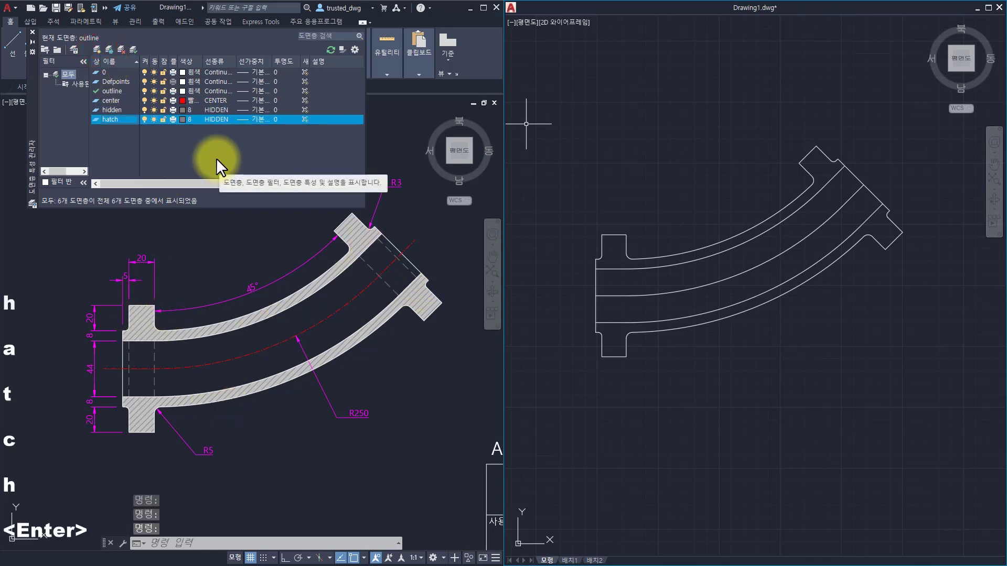
pyautogui.click(190, 118)
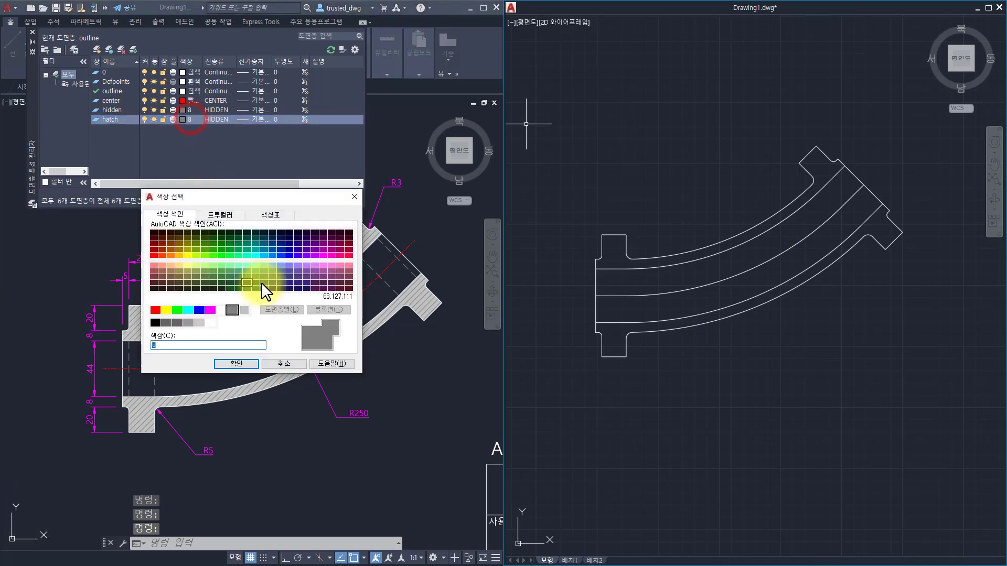
pyautogui.click(199, 322)
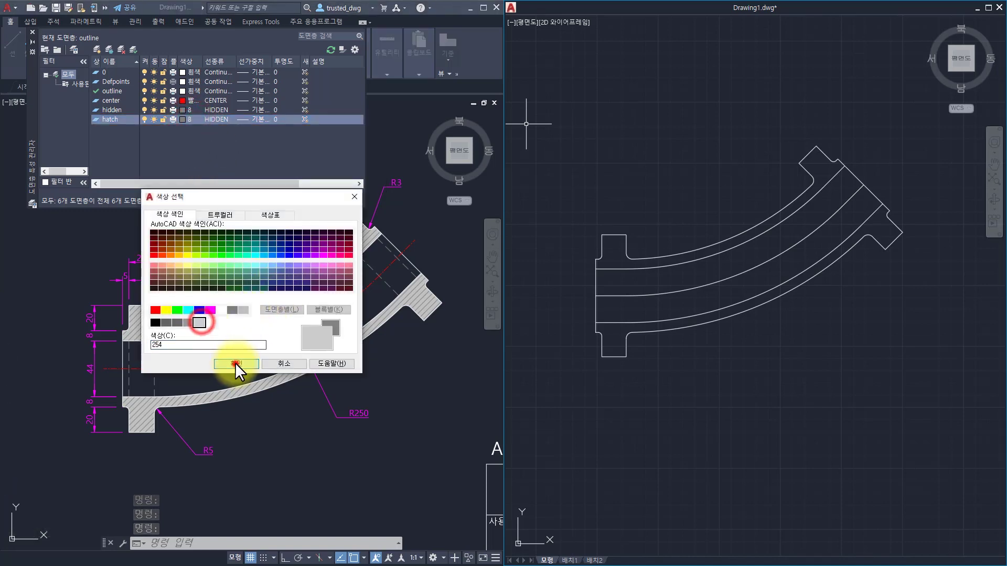
pyautogui.click(236, 364)
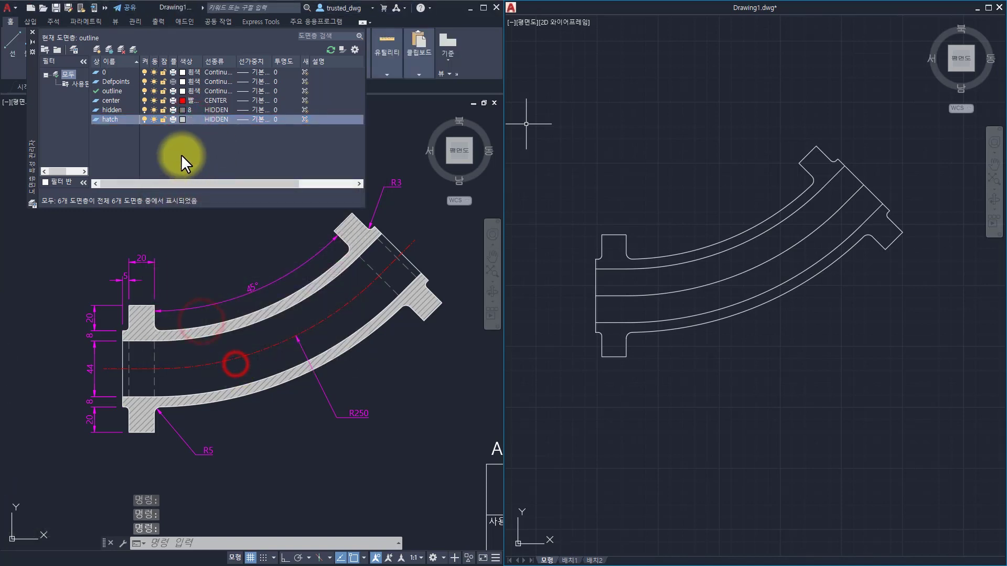
pyautogui.click(216, 120)
pyautogui.click(196, 272)
pyautogui.click(175, 338)
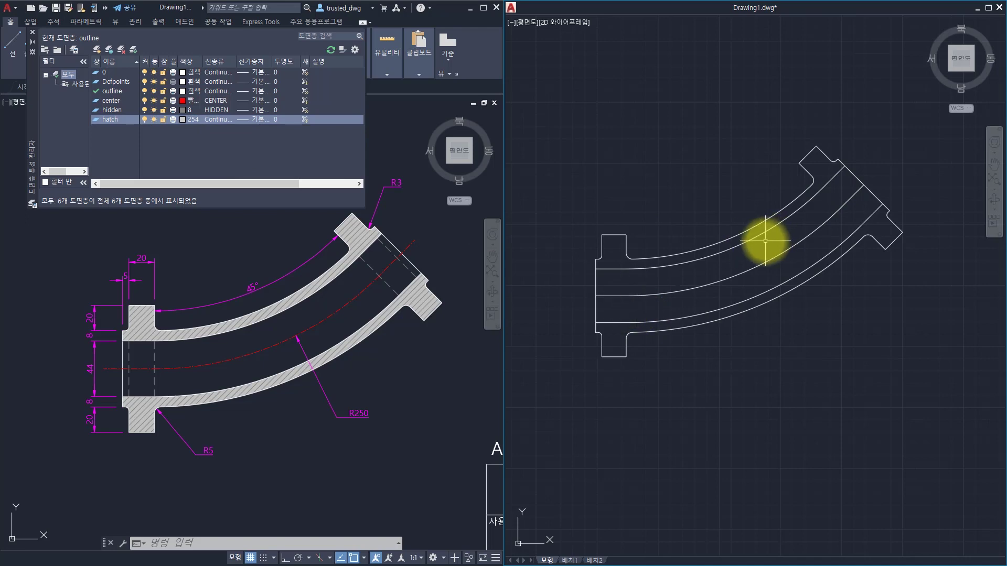
# - Make the center layer the current layer
pyautogui.doubleClick(107, 99)
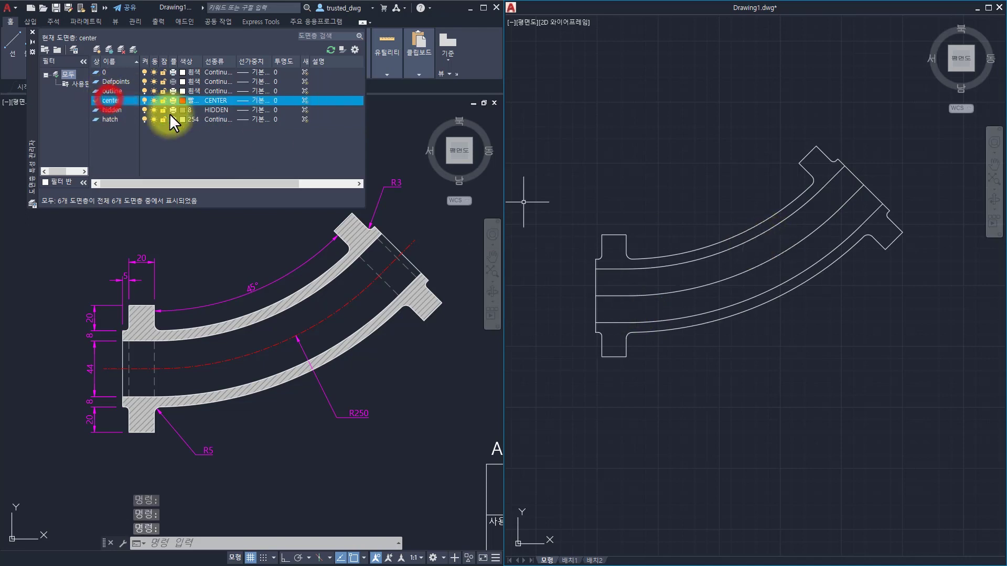
pyautogui.click(661, 304)
pyautogui.click(617, 288)
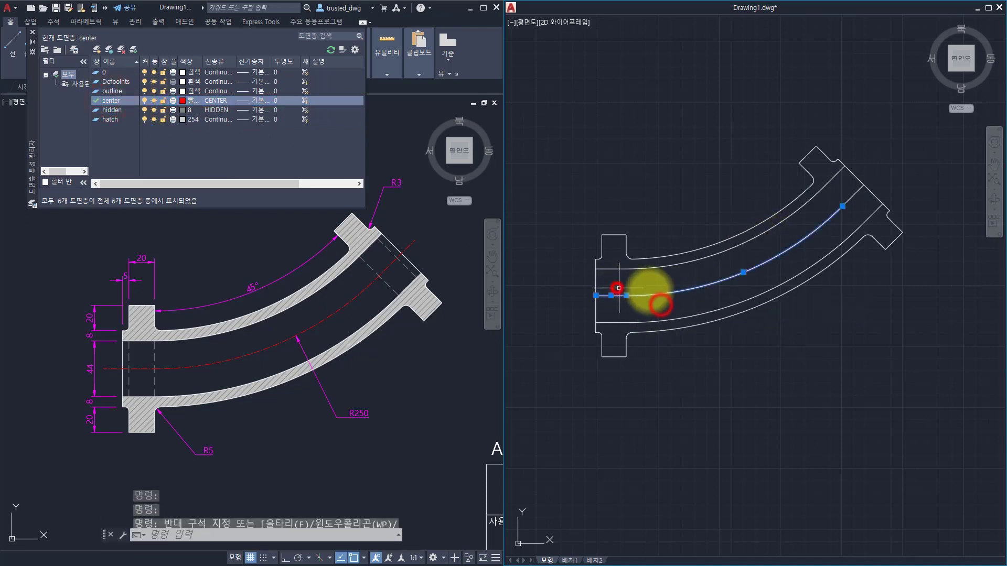
pyautogui.click(863, 204)
pyautogui.click(850, 195)
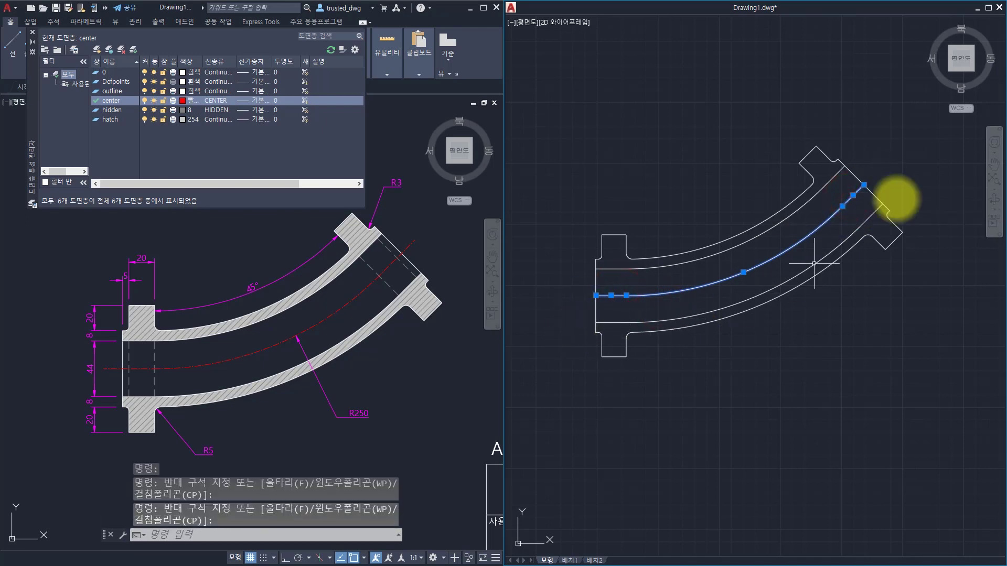
pyautogui.press('Escape')
pyautogui.press('Escape')
pyautogui.press('Escape')
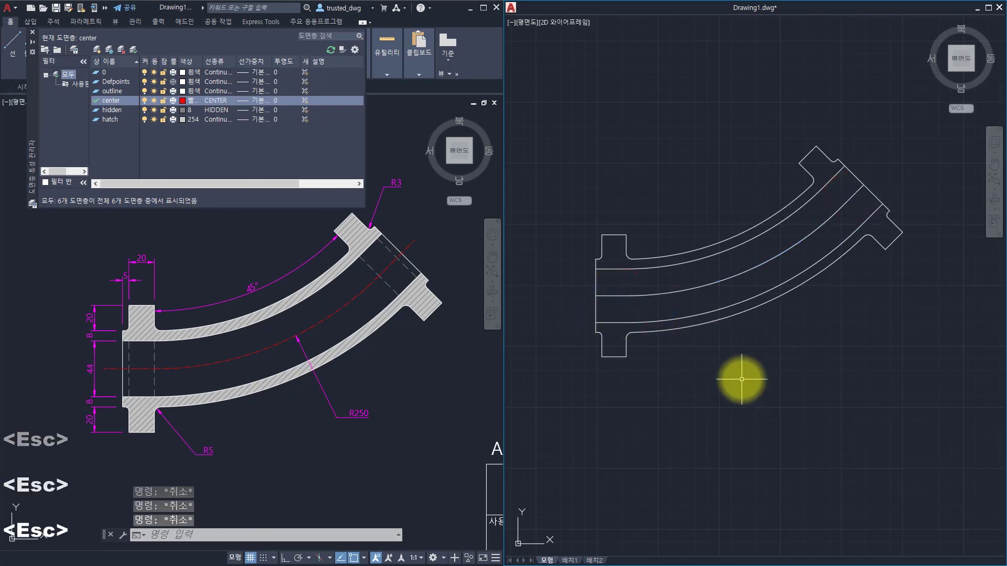
# - Move the middle arc and both straight end segments of the pipe's centreline to the current layer with LAYCUR
pyautogui.write('laycur')
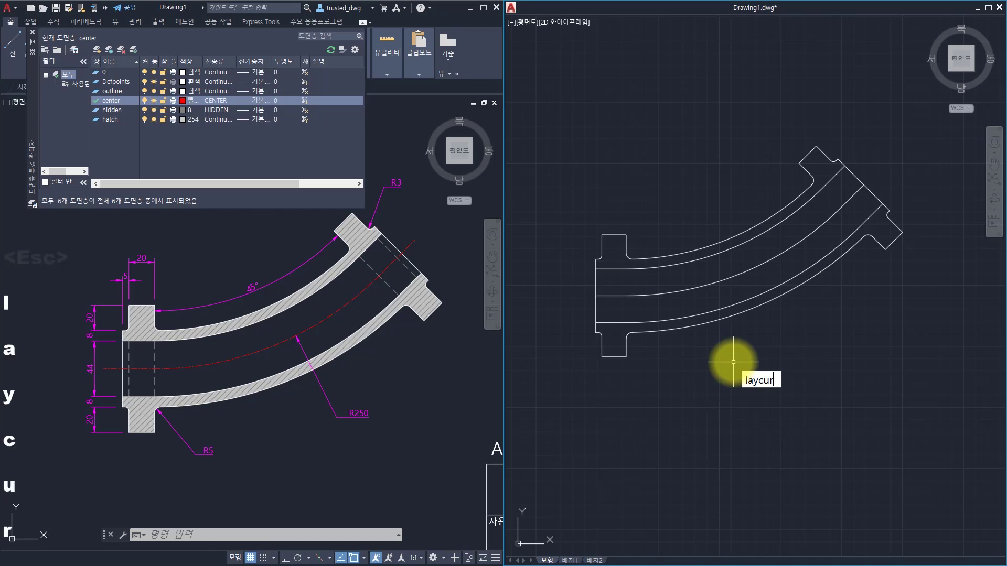
pyautogui.press('space')
pyautogui.click(644, 306)
pyautogui.click(621, 288)
pyautogui.click(862, 206)
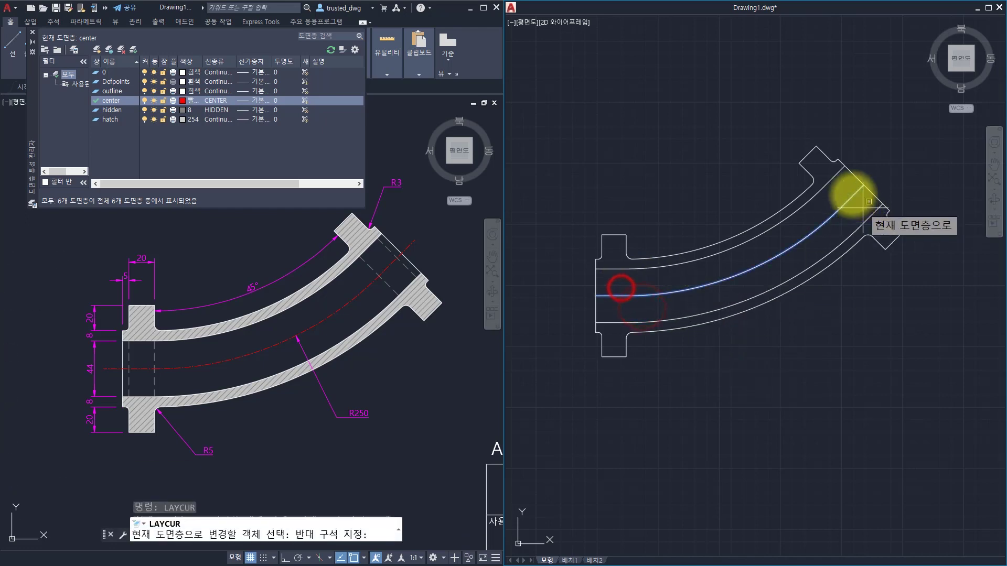
pyautogui.click(847, 192)
pyautogui.press('space')
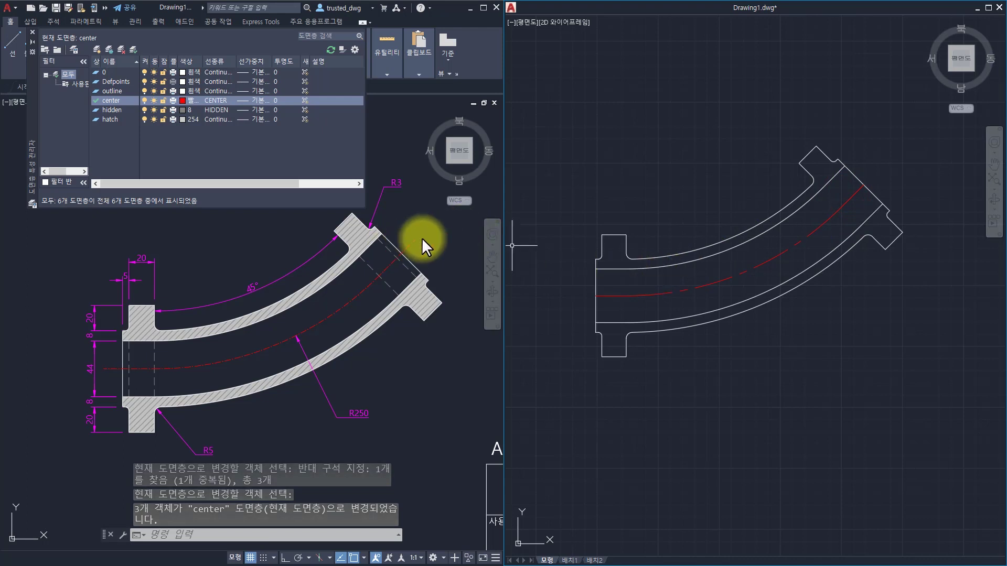
# - Try to grip-stretch the centreline's horizontal end segment outward past the straight flange face, and undo the stretch
pyautogui.click(614, 295)
pyautogui.click(612, 296)
pyautogui.press('Escape')
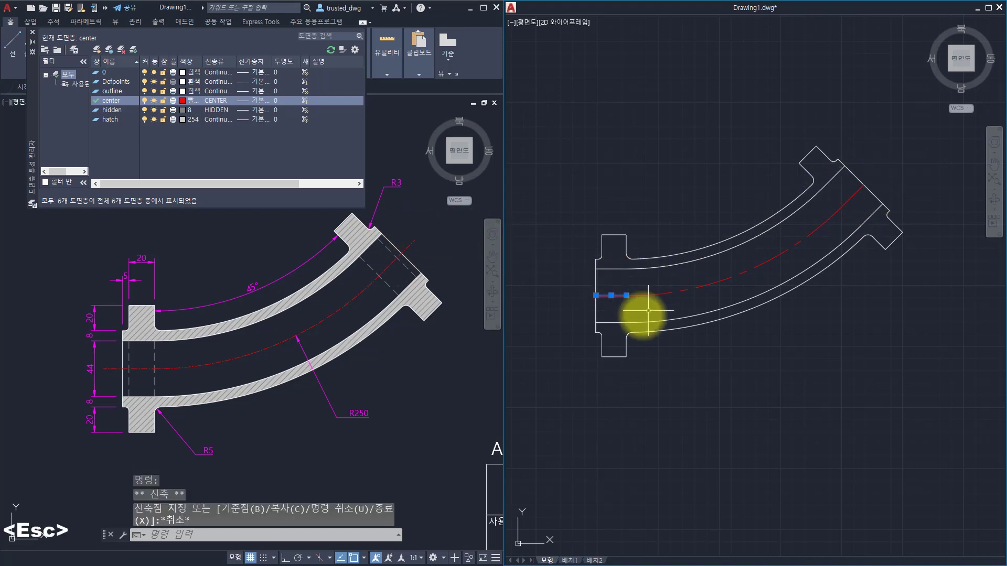
pyautogui.press('Escape')
pyautogui.click(623, 306)
pyautogui.click(615, 292)
pyautogui.click(613, 292)
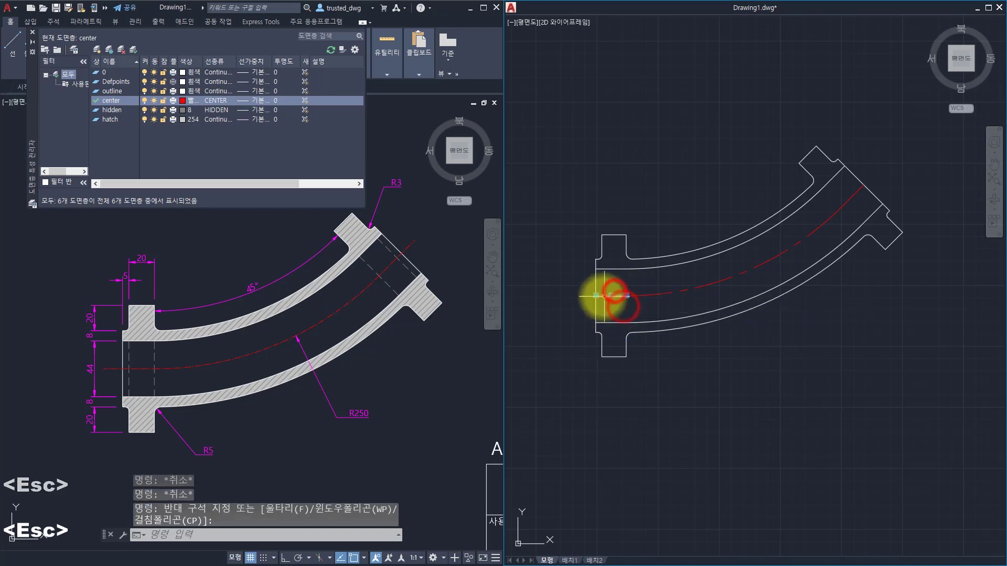
pyautogui.click(599, 296)
pyautogui.click(556, 295)
pyautogui.press('Escape')
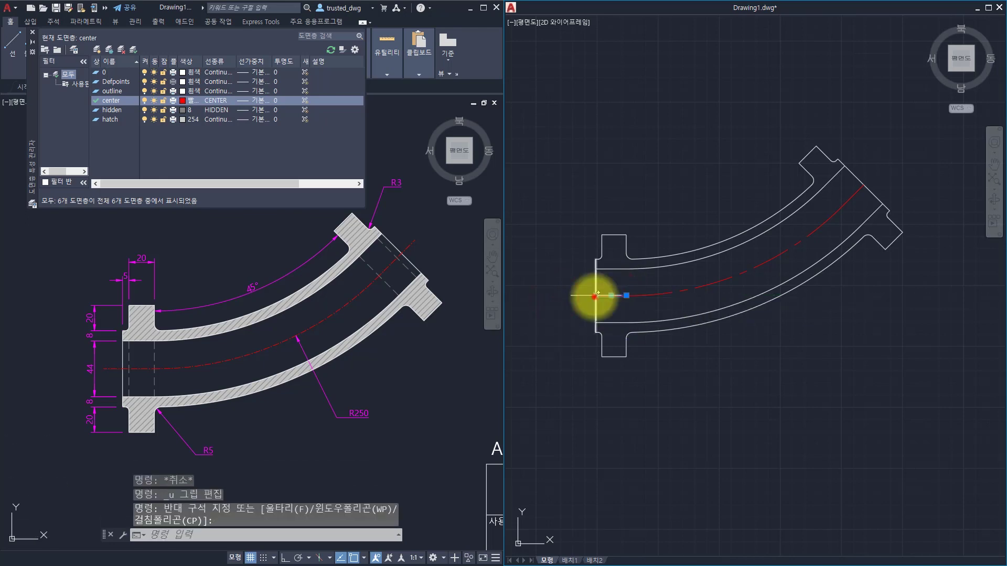
pyautogui.click(595, 296)
pyautogui.press('Escape')
pyautogui.press('Escape')
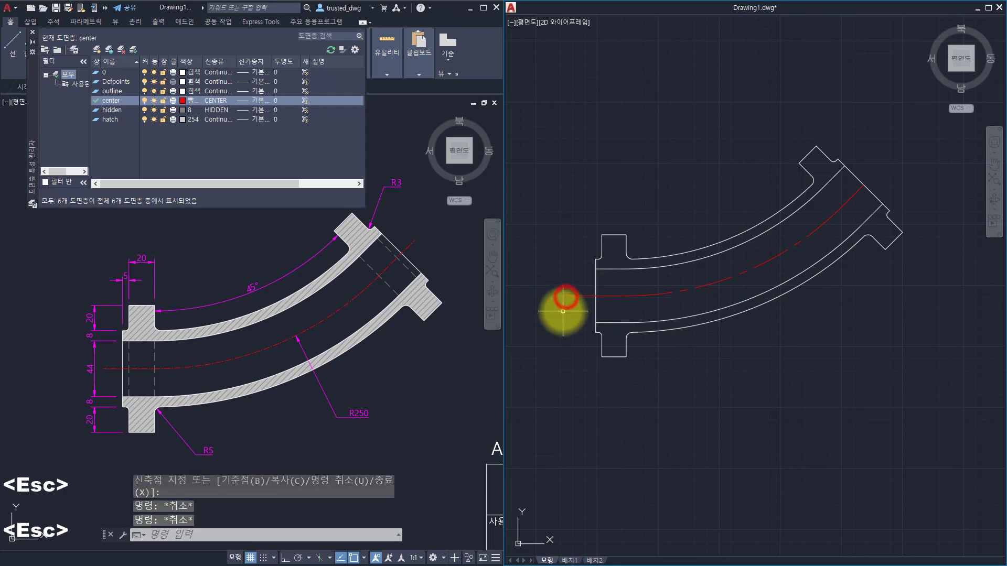
pyautogui.hotkey('ctrl', 'z')
# - Lengthen both ends of the centreline beyond the flange faces by a delta of 30
pyautogui.write('len')
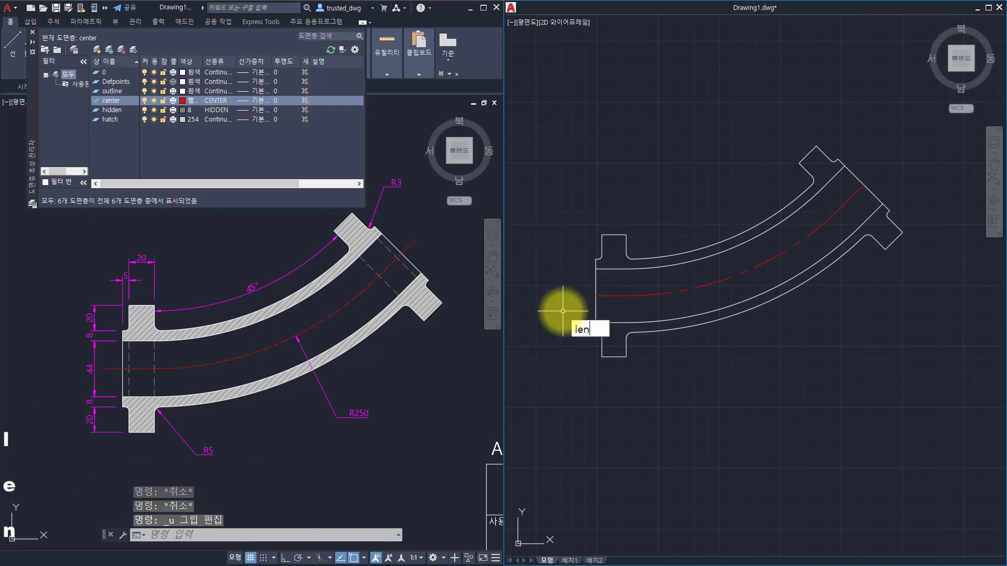
pyautogui.write('gthen')
pyautogui.press('Return')
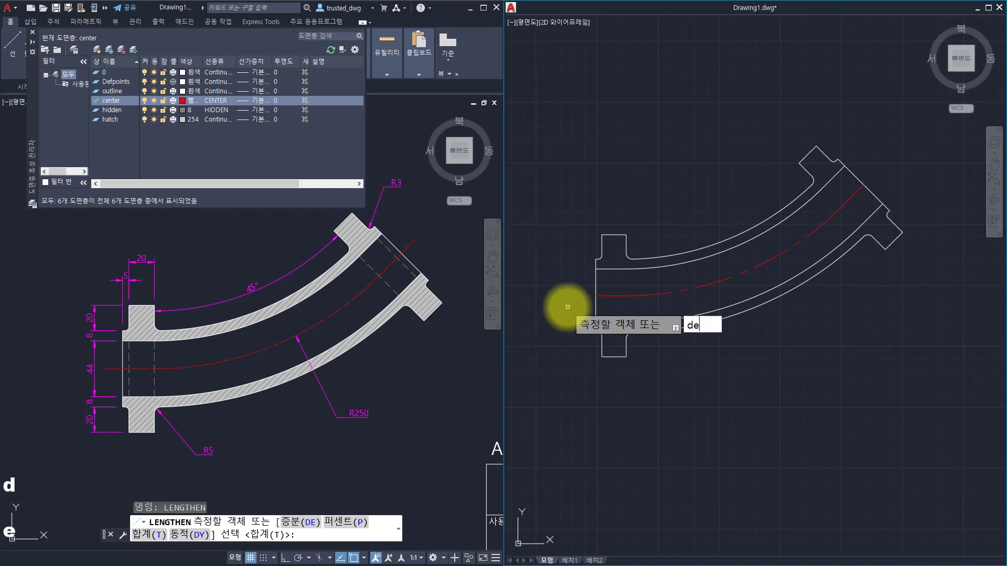
pyautogui.write('de')
pyautogui.press('space')
pyautogui.write('30')
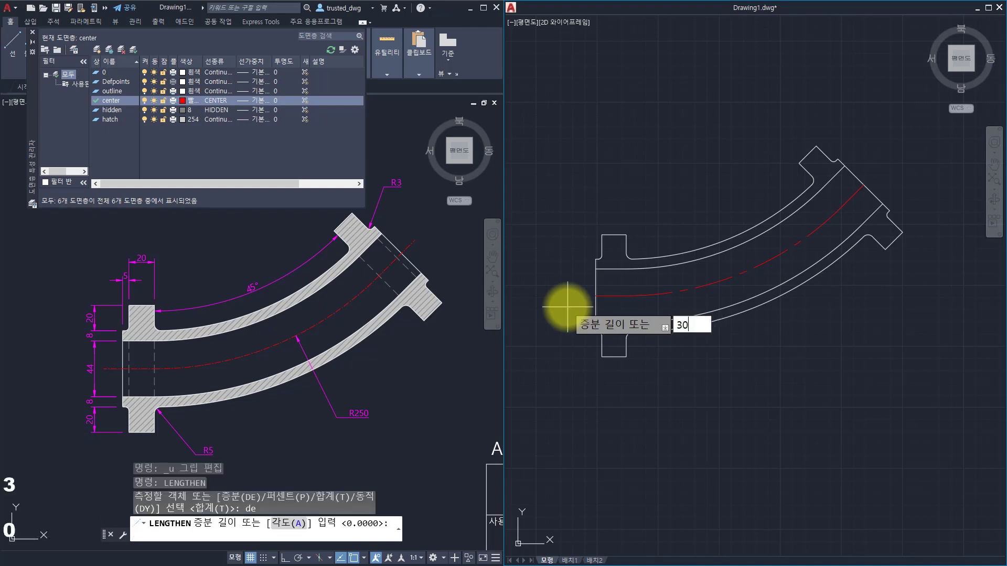
pyautogui.press('space')
pyautogui.click(605, 296)
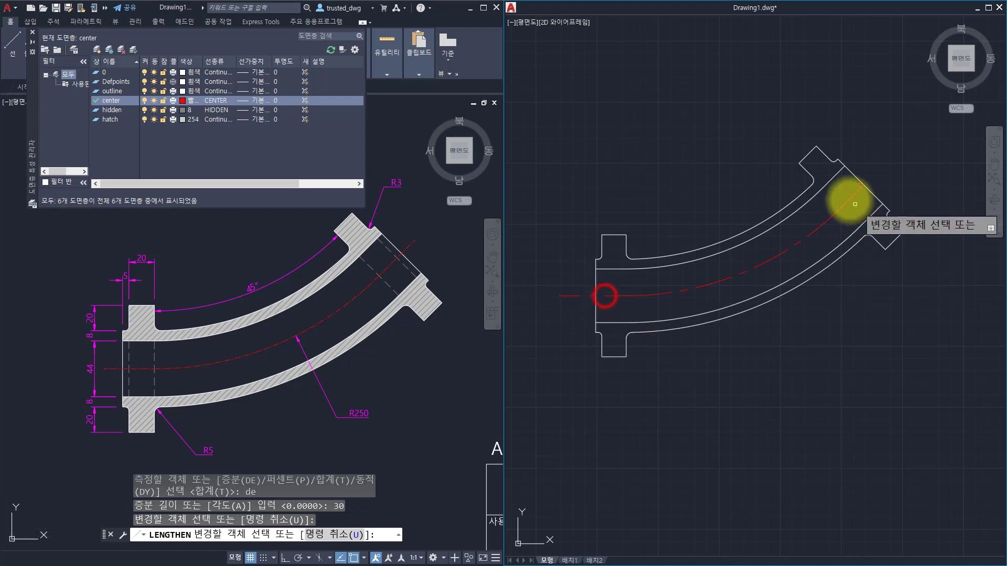
pyautogui.click(860, 190)
pyautogui.press('Escape')
pyautogui.press('Escape')
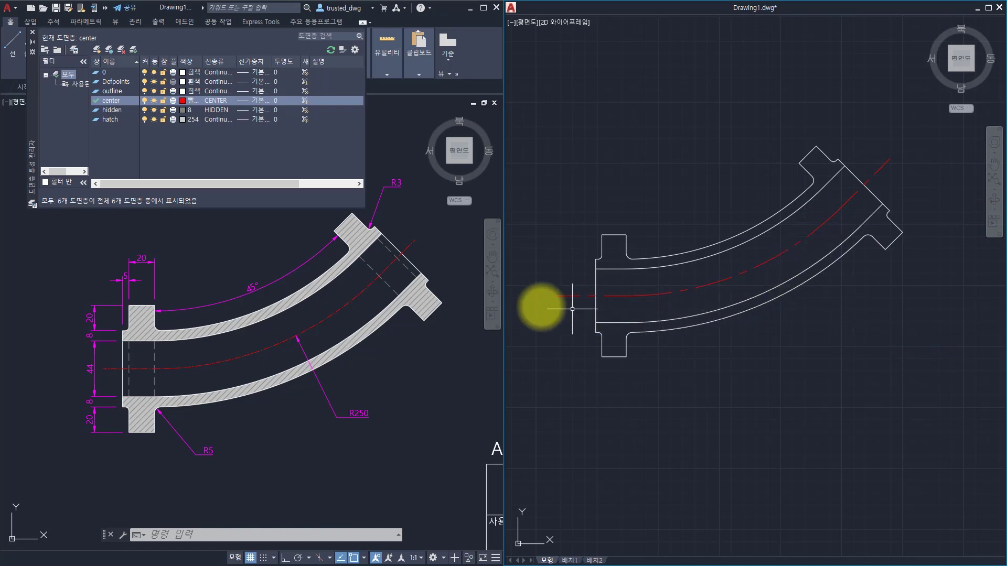
# - Examine how the extended centreline is divided by selecting its two straight end segments and its middle arc
pyautogui.click(620, 288)
pyautogui.click(603, 299)
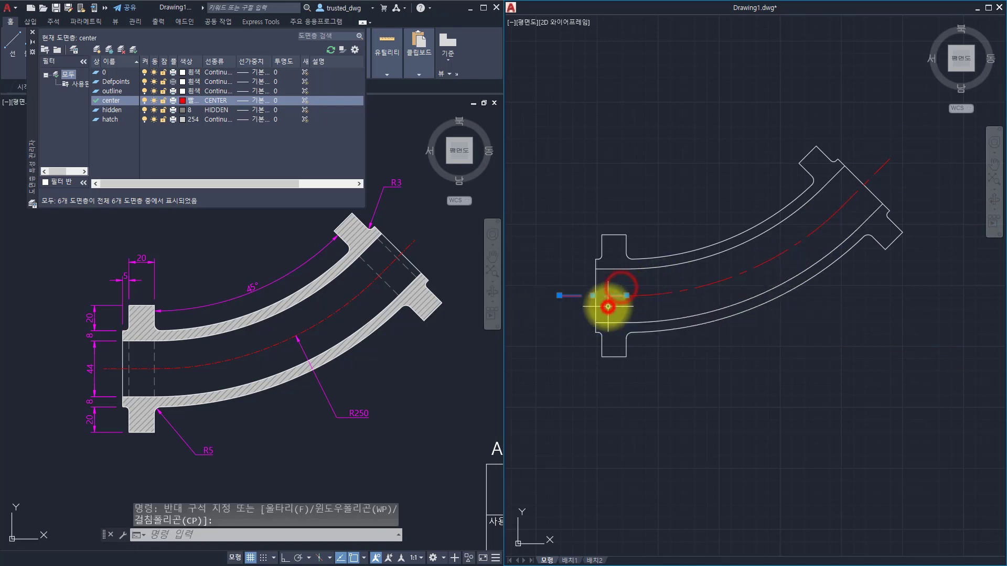
pyautogui.click(895, 170)
pyautogui.click(886, 144)
pyautogui.press('Escape')
pyautogui.click(812, 220)
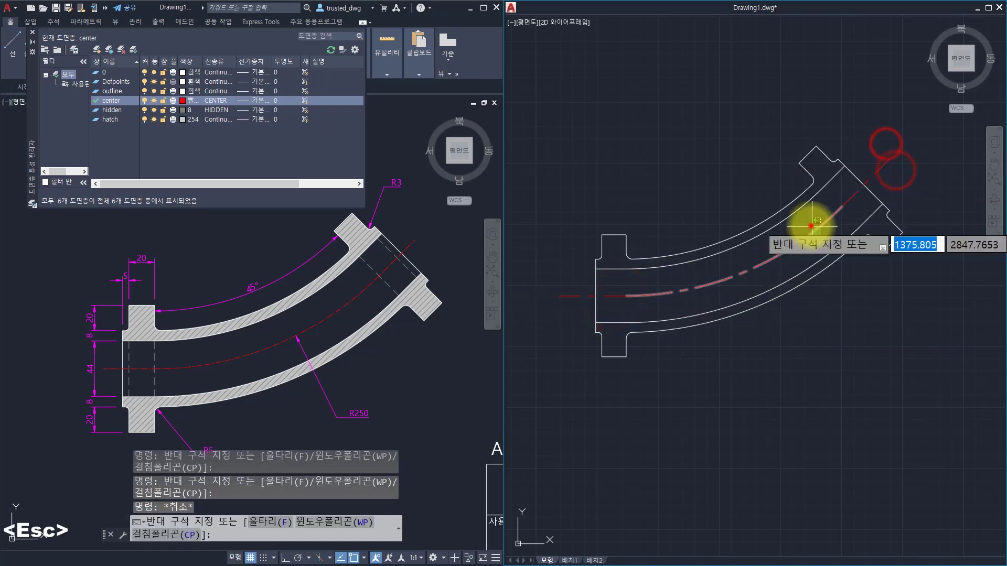
pyautogui.click(811, 226)
pyautogui.press('Escape')
pyautogui.click(629, 312)
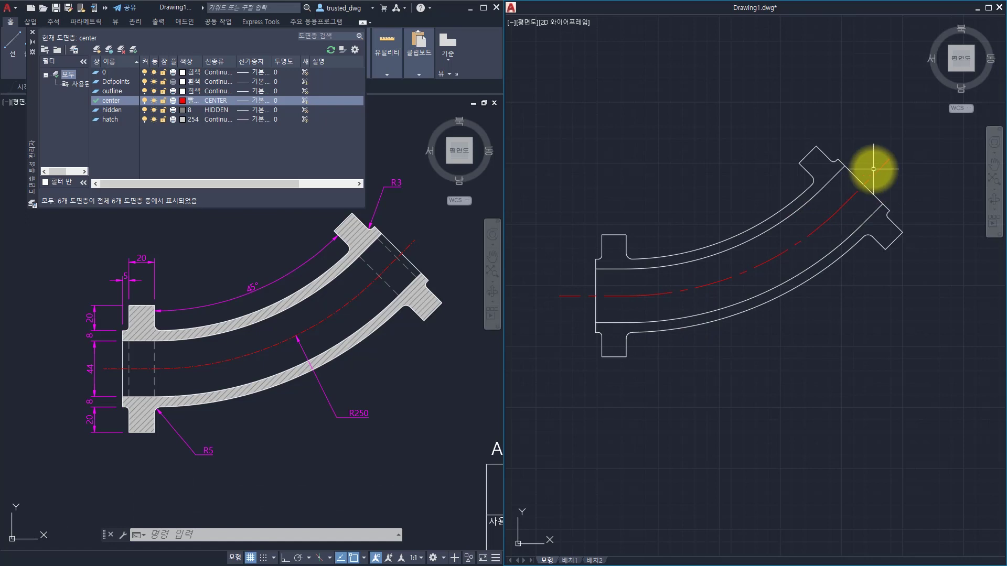
# - Join the centreline's two straight end segments and its middle arc into one polyline
pyautogui.click(859, 207)
pyautogui.click(843, 192)
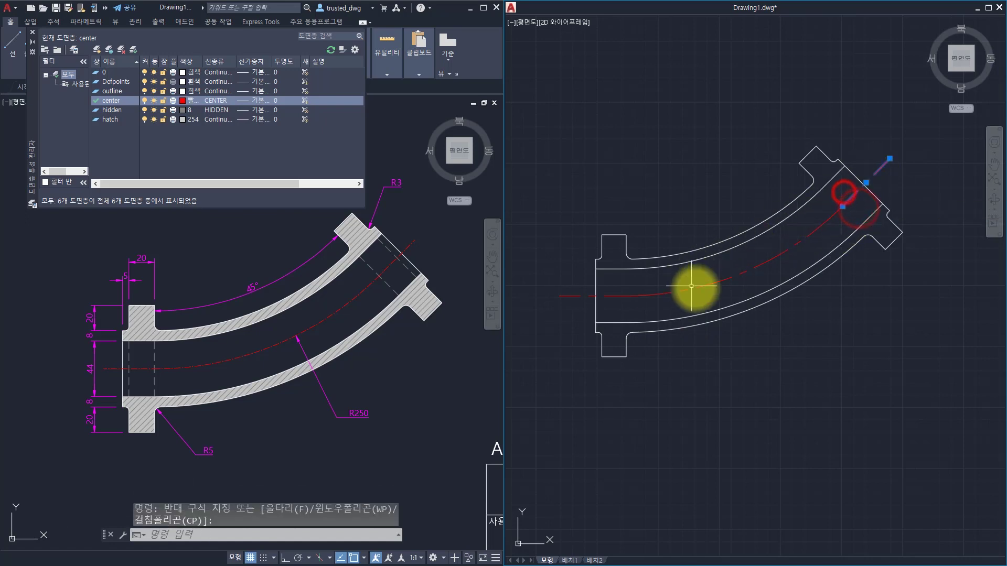
pyautogui.click(693, 296)
pyautogui.click(682, 283)
pyautogui.click(617, 286)
pyautogui.click(603, 306)
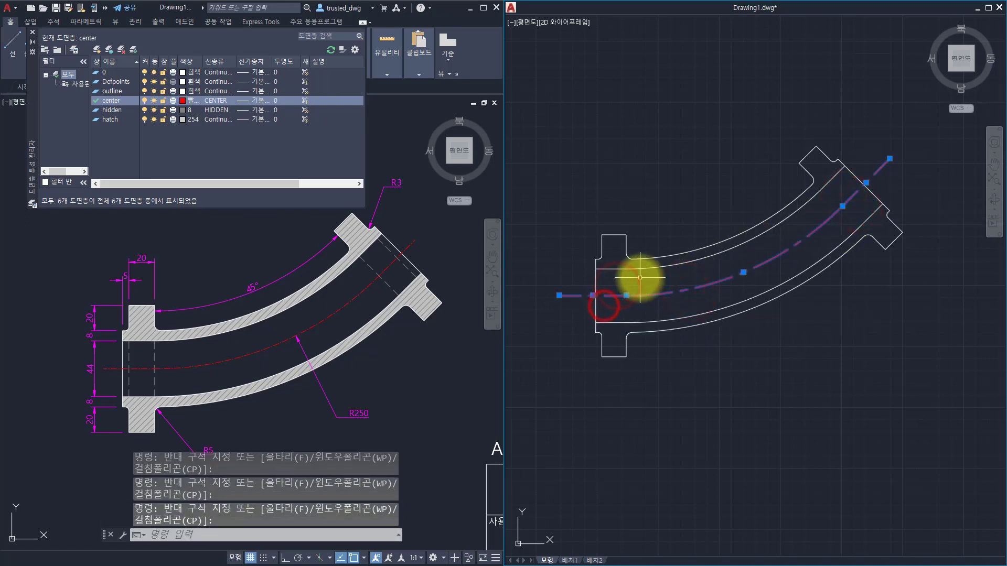
pyautogui.write('j')
pyautogui.press('space')
pyautogui.press('Escape')
# - Enable linetype generation in the joined centreline polyline's properties
pyautogui.click(659, 306)
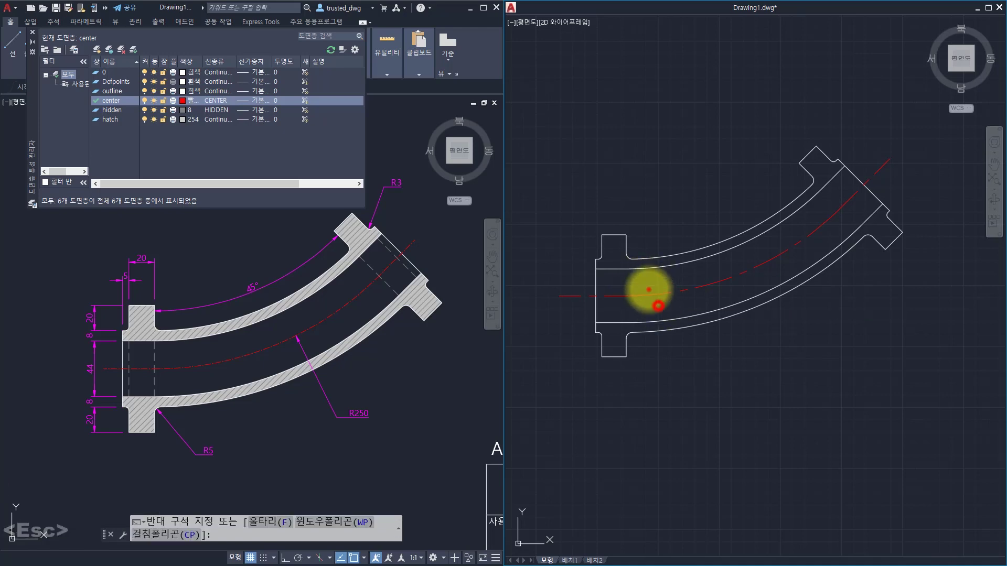
pyautogui.click(649, 290)
pyautogui.press('ctrl')
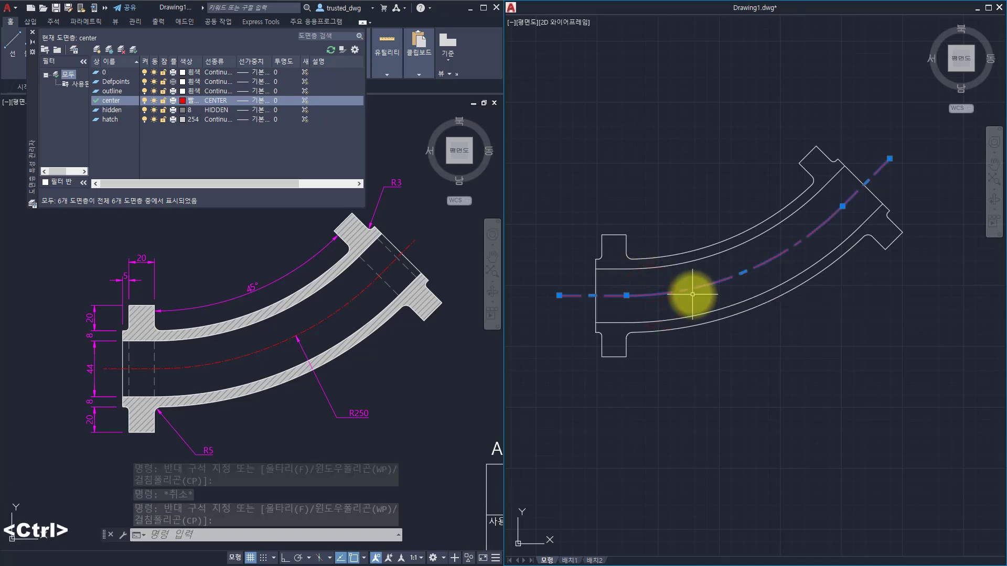
pyautogui.hotkey('ctrl', '1')
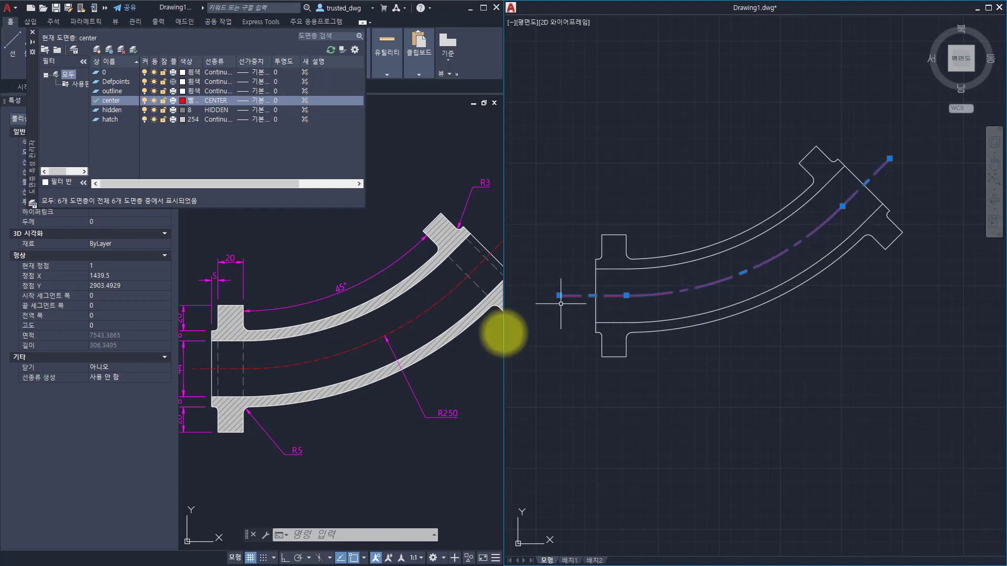
pyautogui.click(114, 376)
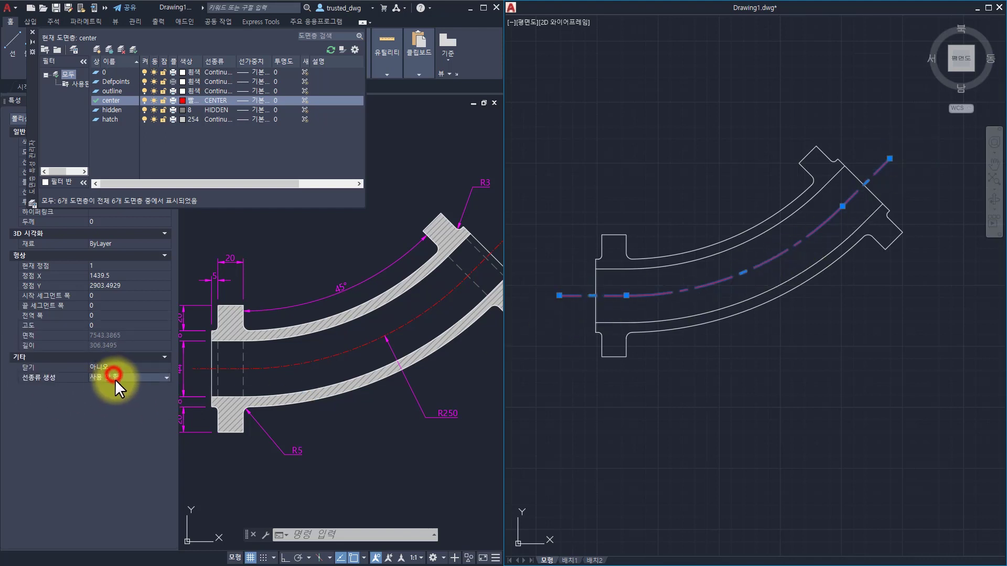
pyautogui.click(109, 387)
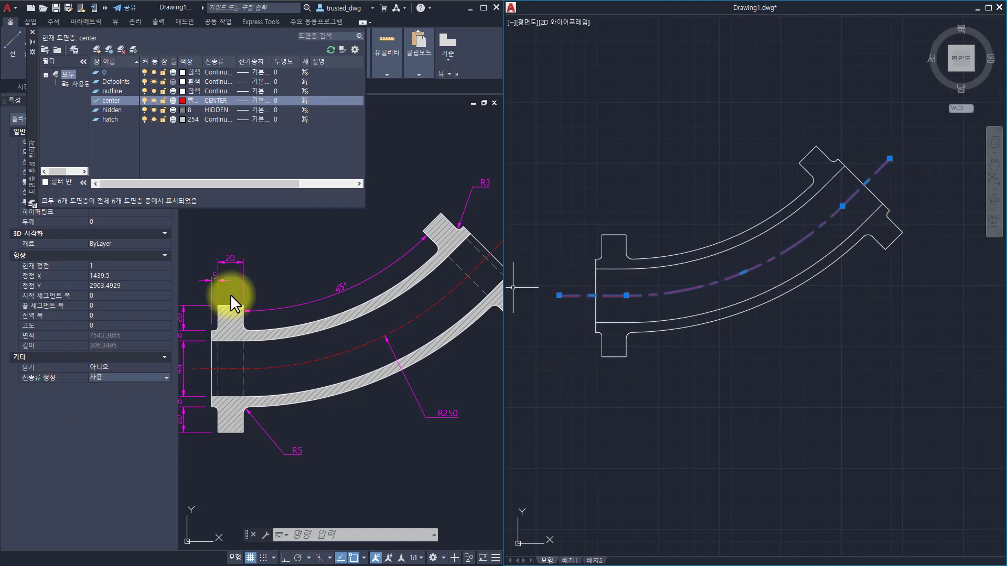
pyautogui.press('Escape')
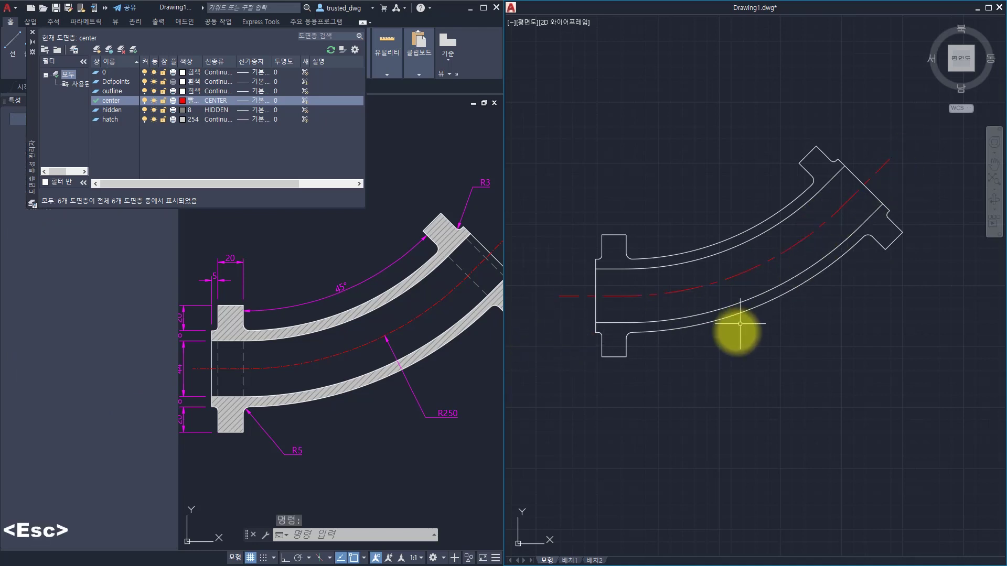
pyautogui.press('Escape')
pyautogui.hotkey('ctrl', '1')
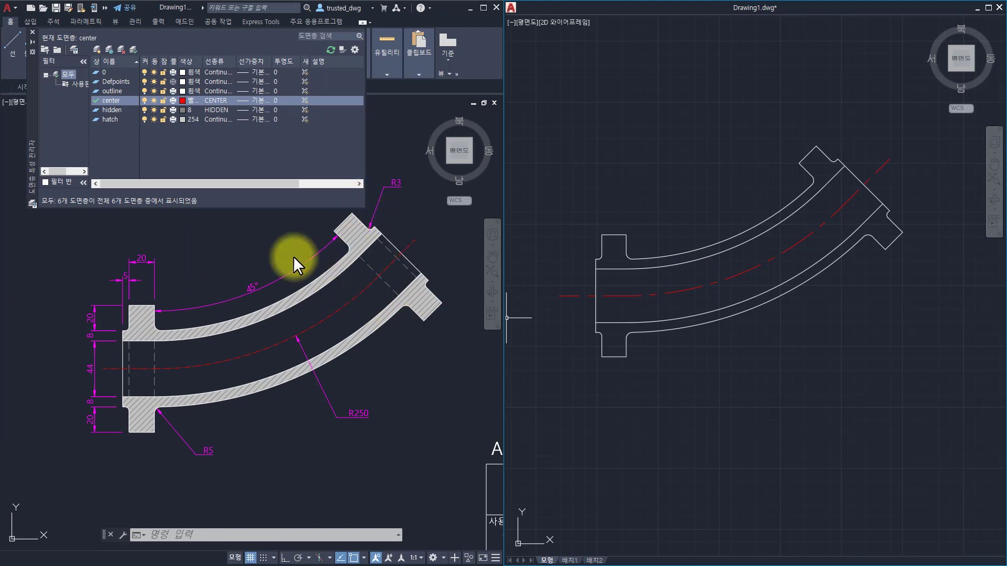
# - Make the hidden layer current and draw a short vertical line inside the horizontal pipe end, aligned with the flange's outer face
pyautogui.doubleClick(118, 109)
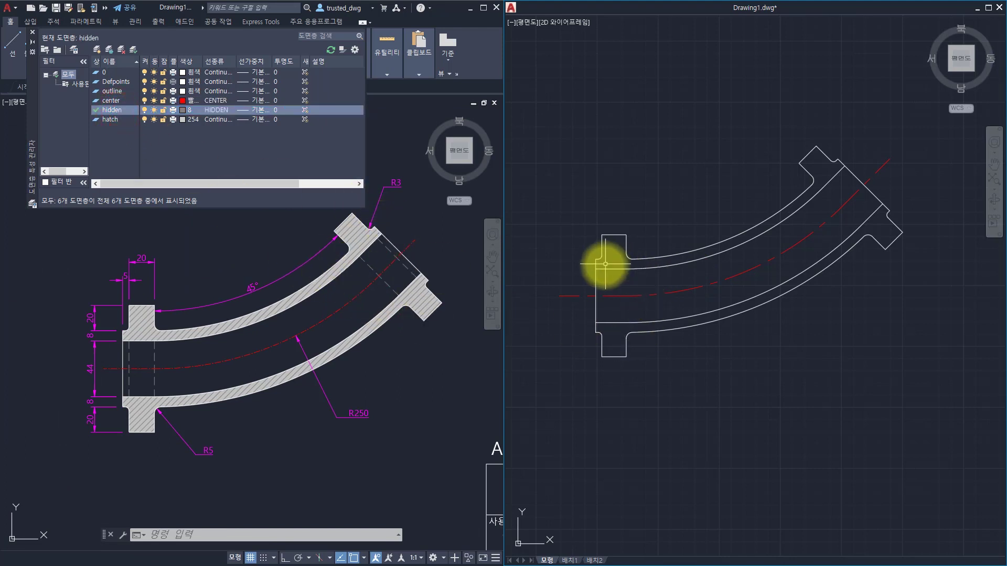
pyautogui.write('l')
pyautogui.press('space')
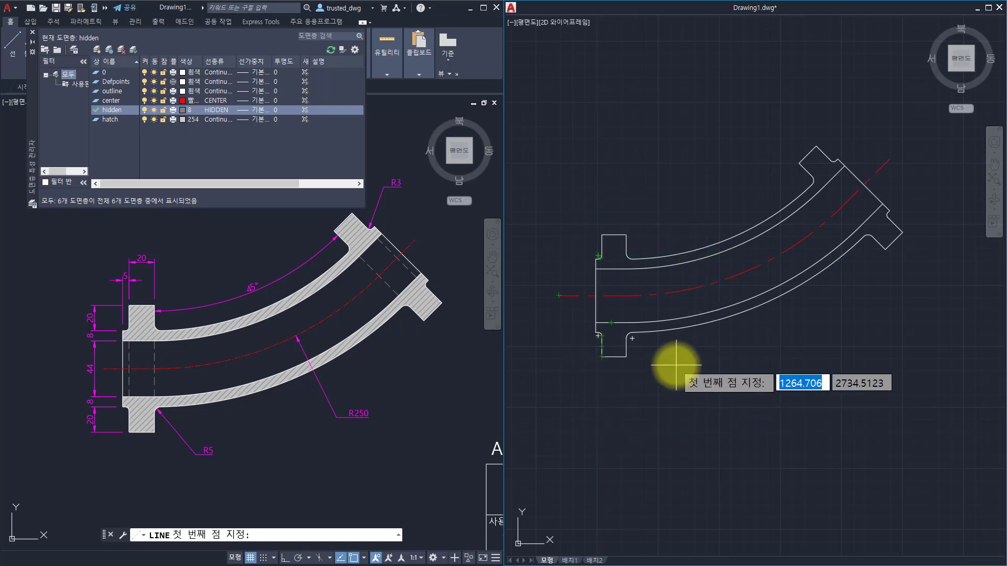
pyautogui.scroll(-2, 675, 366)
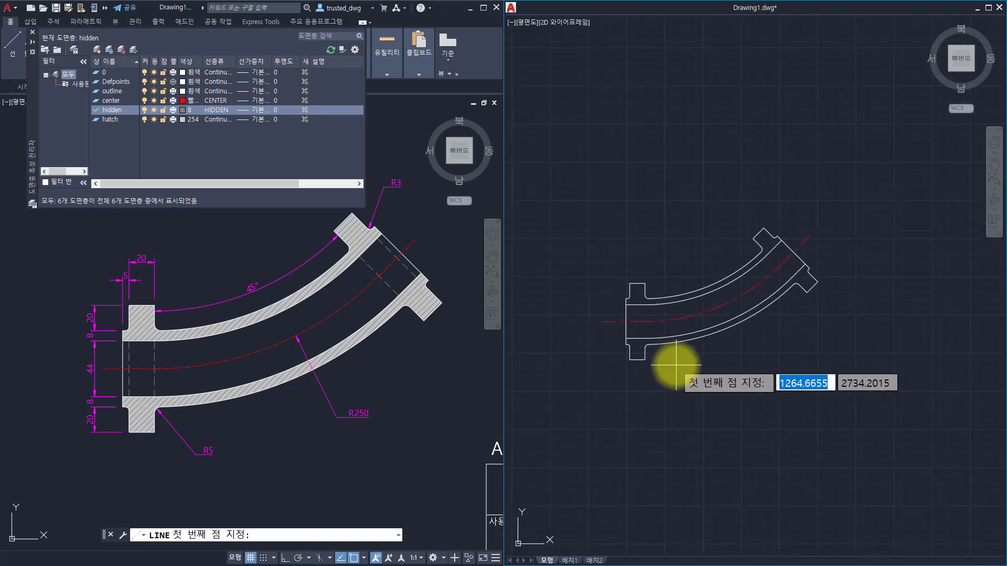
pyautogui.scroll(2, 672, 374)
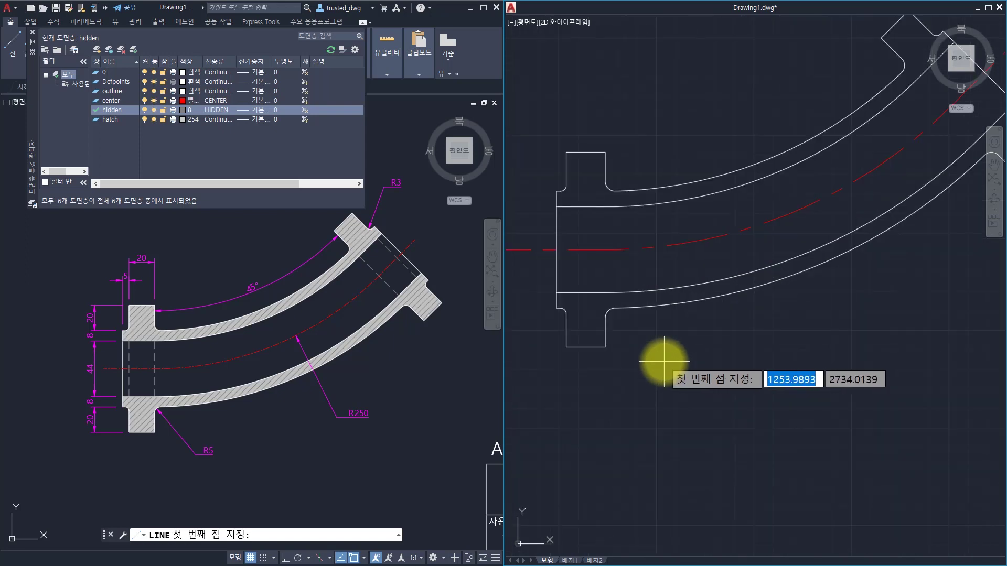
pyautogui.scroll(-2, 662, 361)
pyautogui.scroll(2, 655, 354)
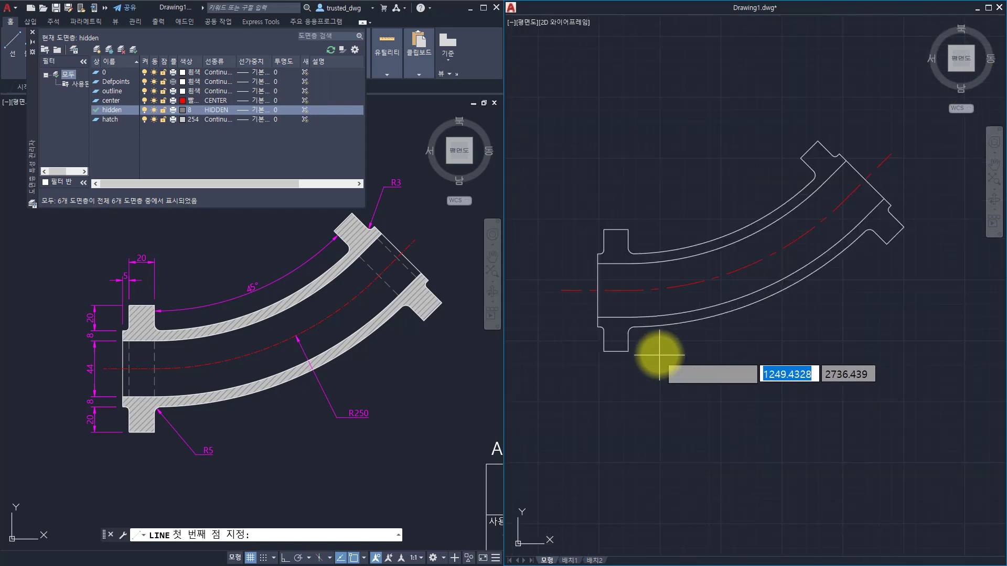
pyautogui.scroll(2, 655, 343)
pyautogui.scroll(4, 657, 343)
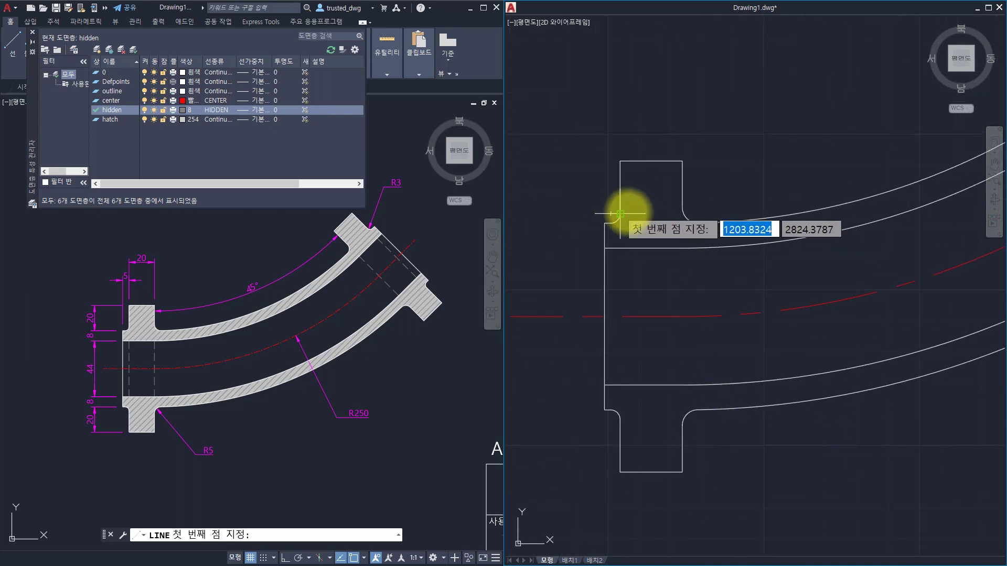
pyautogui.click(620, 269)
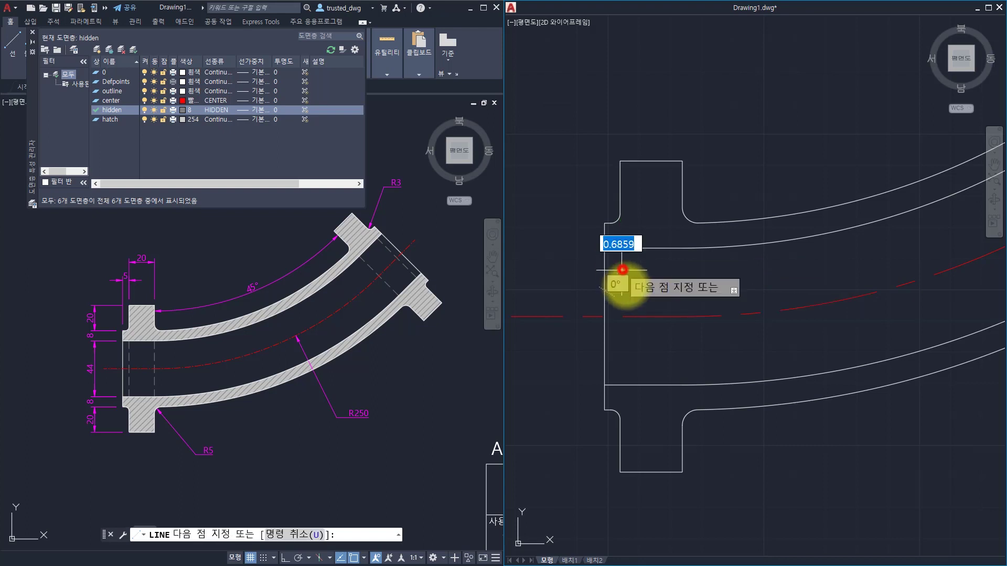
pyautogui.click(620, 342)
pyautogui.press('space')
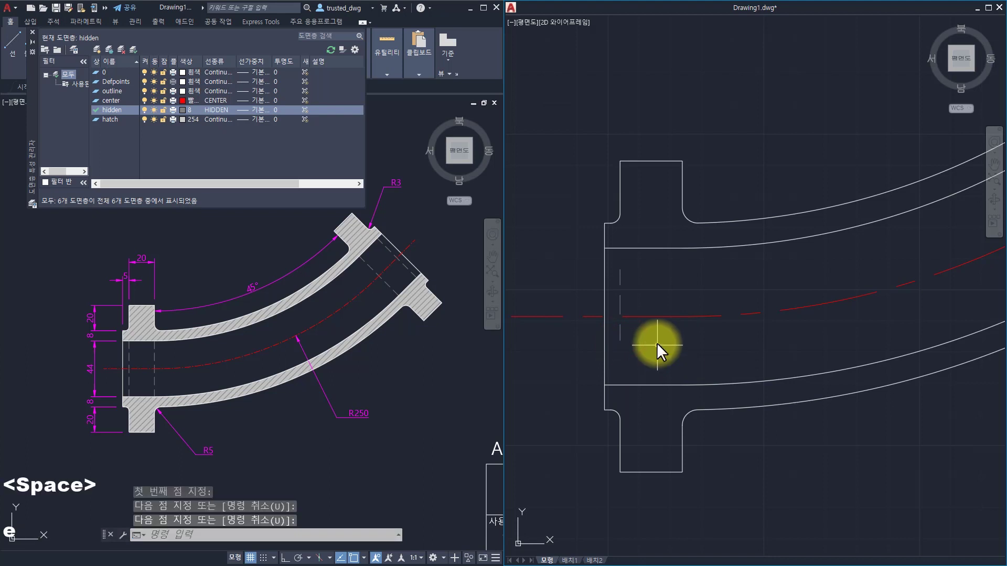
# - Extend both ends of the vertical hidden line to the upper and lower inner pipe walls
pyautogui.write('ex')
pyautogui.press('space')
pyautogui.click(620, 273)
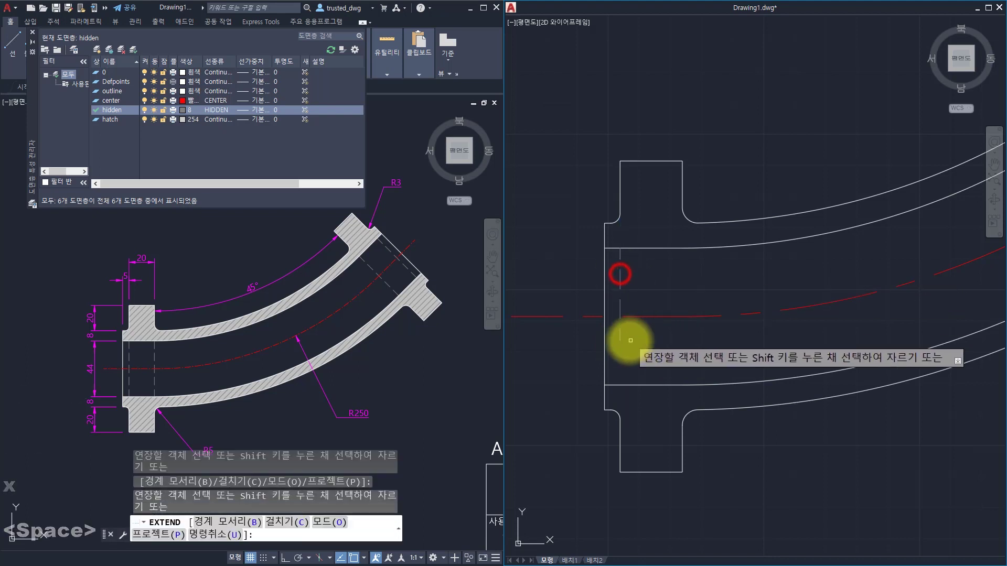
pyautogui.click(620, 340)
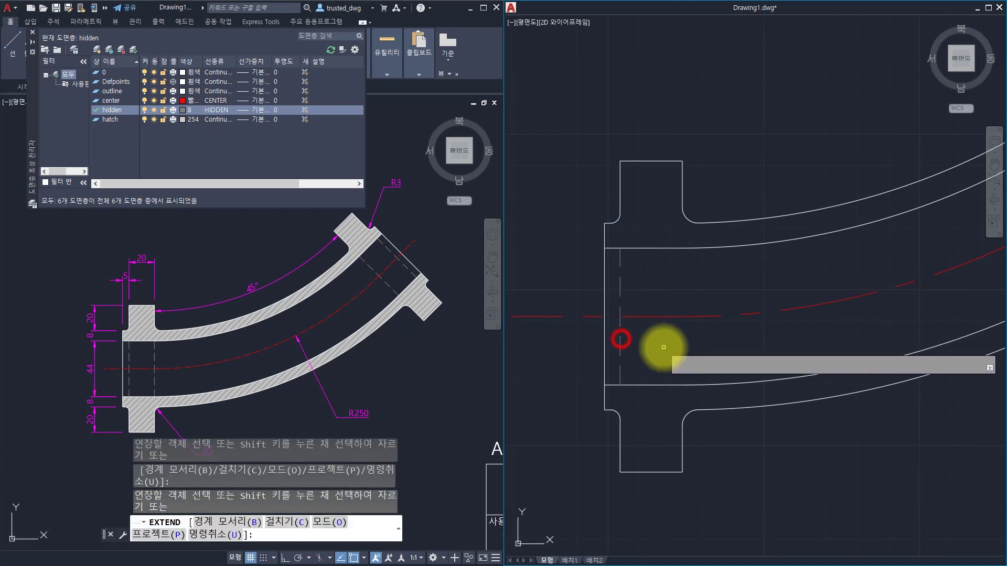
pyautogui.press('Escape')
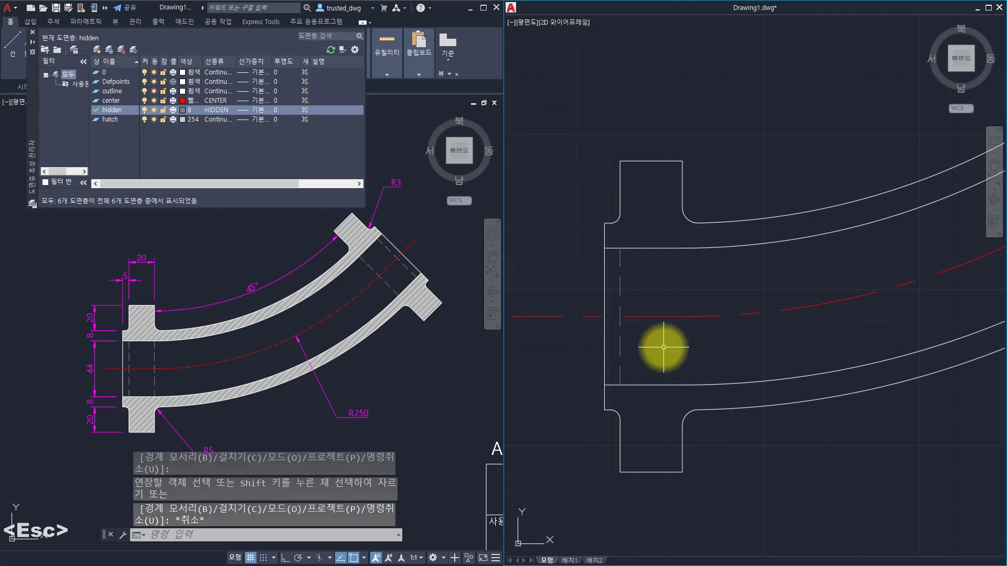
# - Offset the vertical hidden line by 20 into the pipe, in line with the flange's other face
pyautogui.click(637, 296)
pyautogui.click(616, 278)
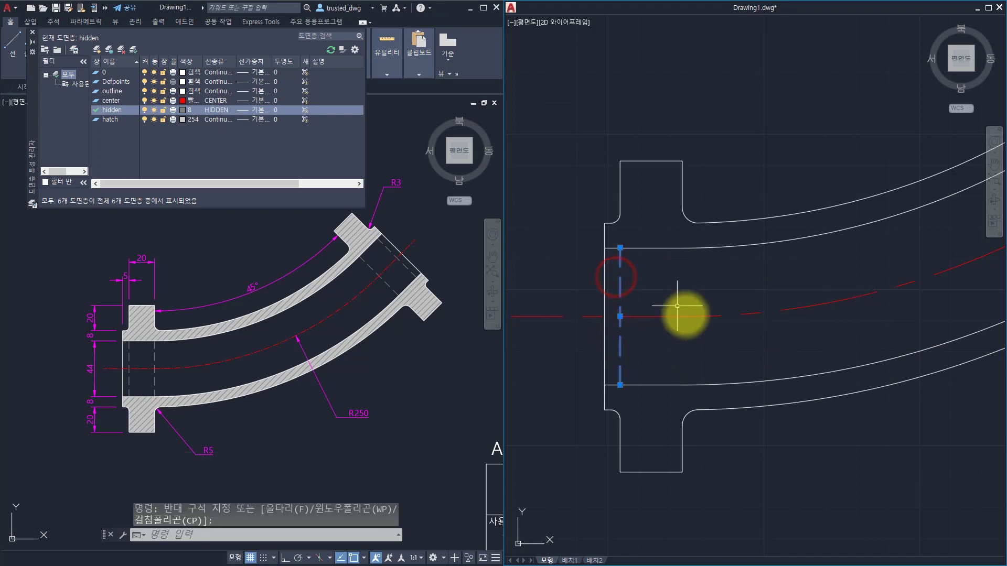
pyautogui.write('o')
pyautogui.press('space')
pyautogui.write('20')
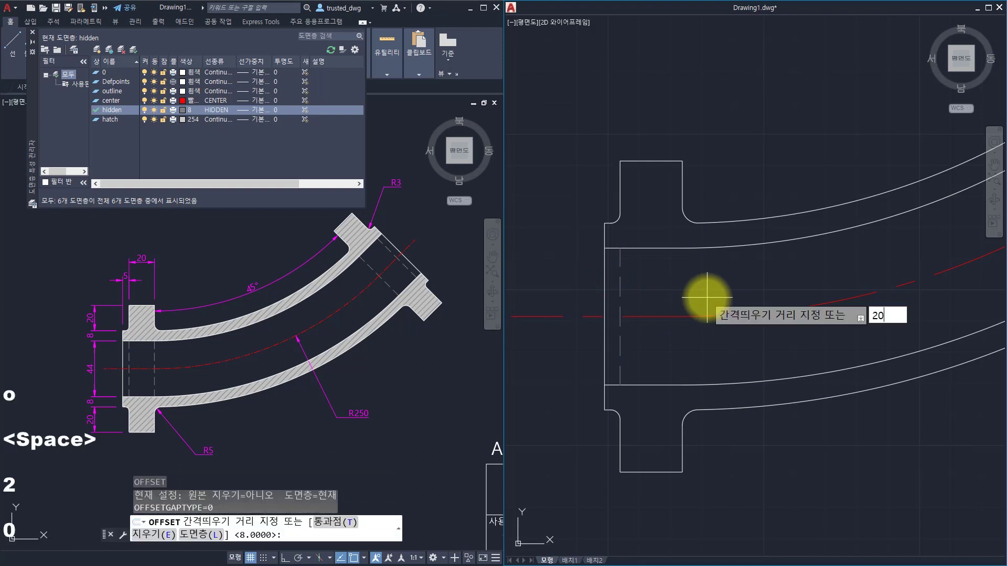
pyautogui.press('space')
pyautogui.click(734, 287)
pyautogui.press('Escape')
pyautogui.press('Escape')
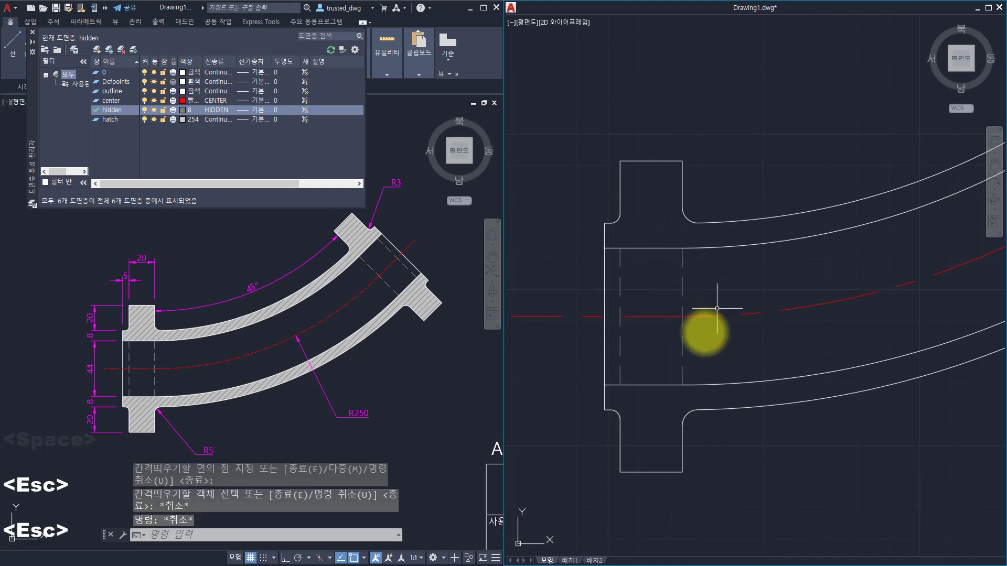
# - Draw a short hidden line inside the angled pipe end, aligned with the flange's outer face and parallel to the end face
pyautogui.scroll(-2, 739, 321)
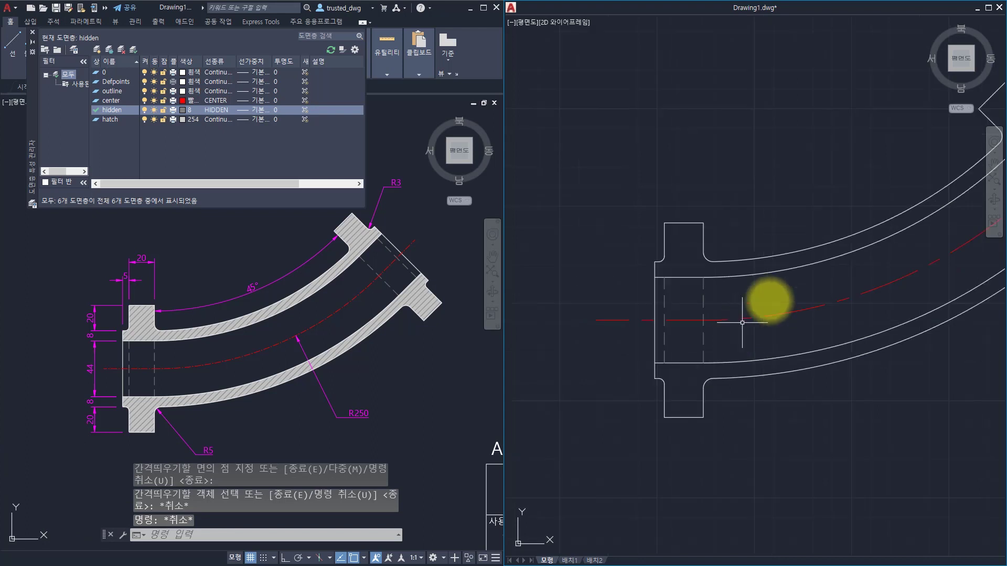
pyautogui.moveTo(802, 286); pyautogui.dragTo(713, 321, button='middle')
pyautogui.scroll(2, 771, 276)
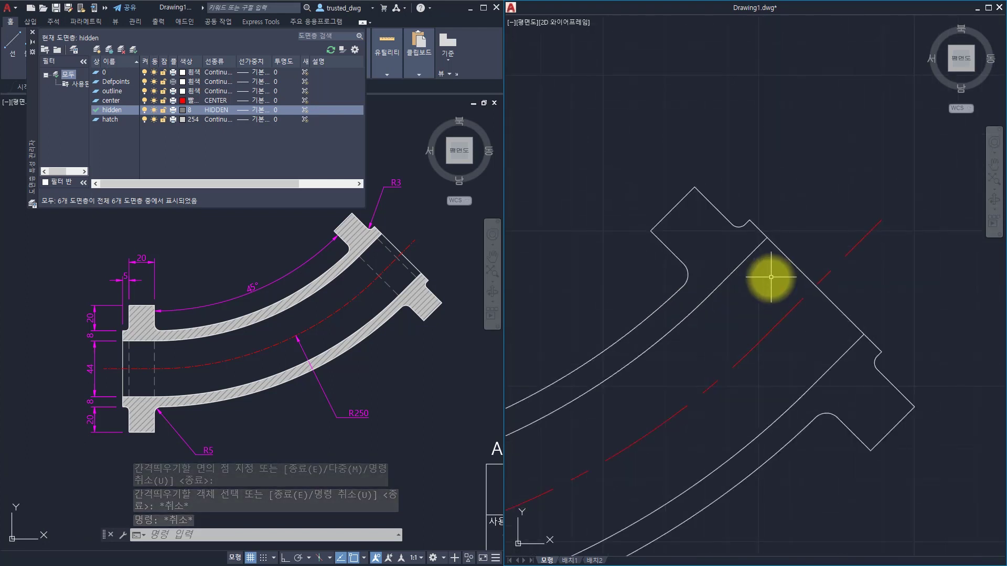
pyautogui.scroll(2, 771, 277)
pyautogui.press('space')
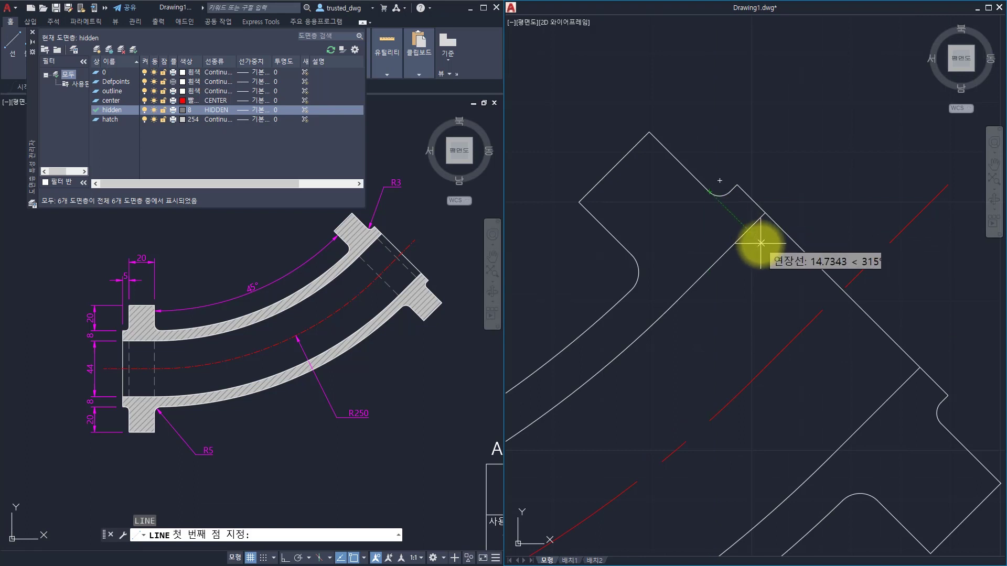
pyautogui.click(772, 255)
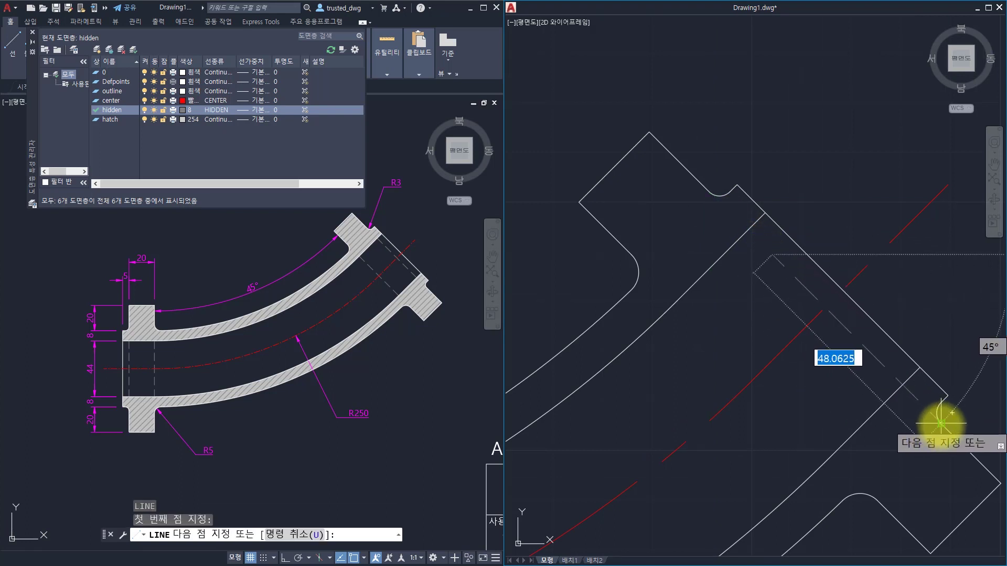
pyautogui.click(870, 357)
pyautogui.press('Escape')
pyautogui.click(881, 306)
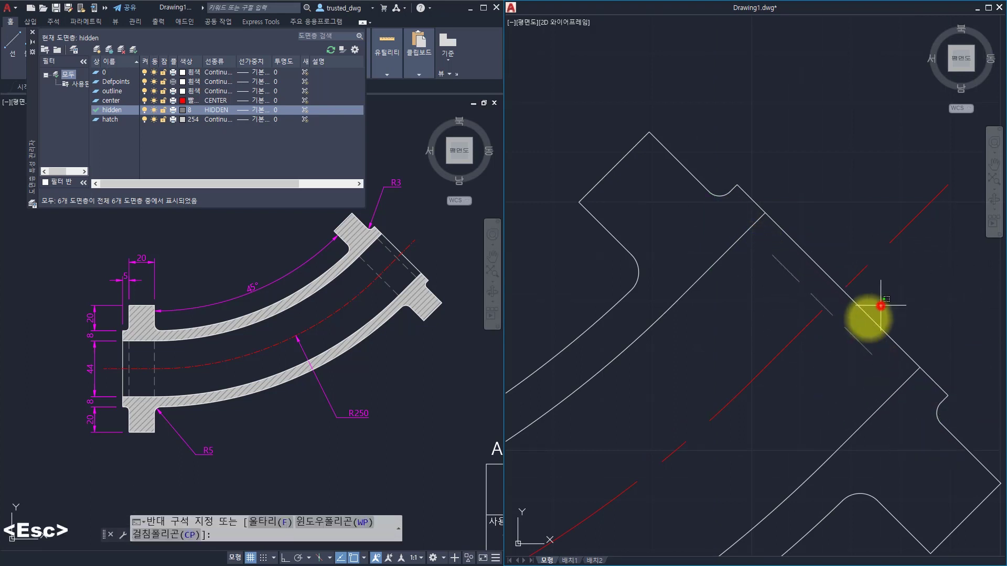
pyautogui.click(860, 323)
pyautogui.press('Escape')
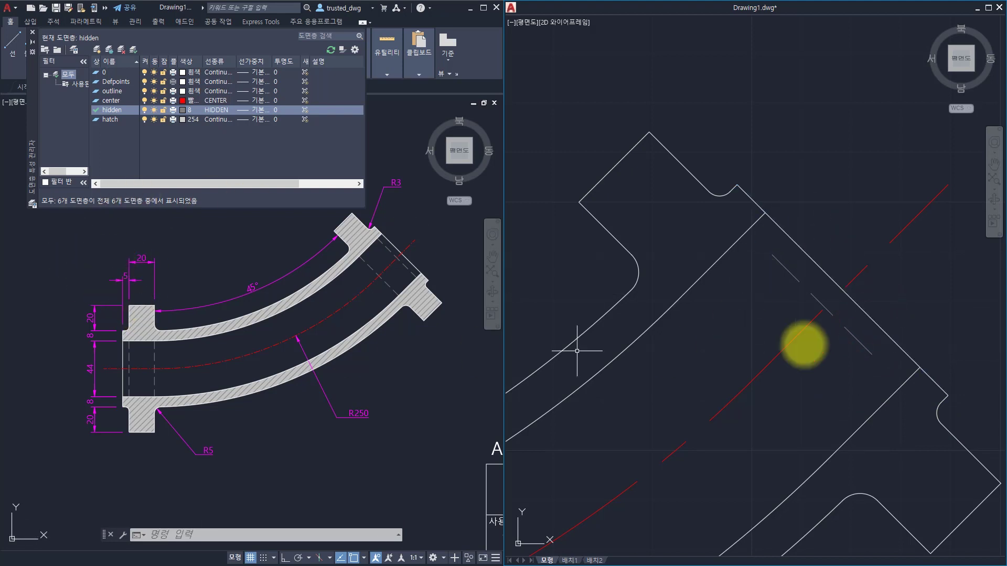
# - Extend both ends of the slanted hidden line to the inner pipe walls at the angled end
pyautogui.write('x')
pyautogui.press('space')
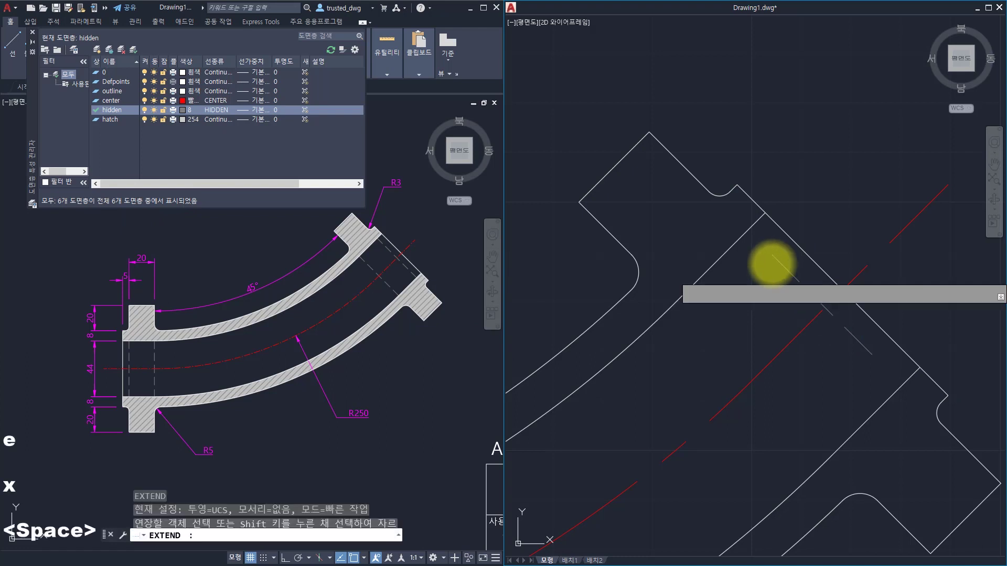
pyautogui.click(771, 255)
pyautogui.click(868, 347)
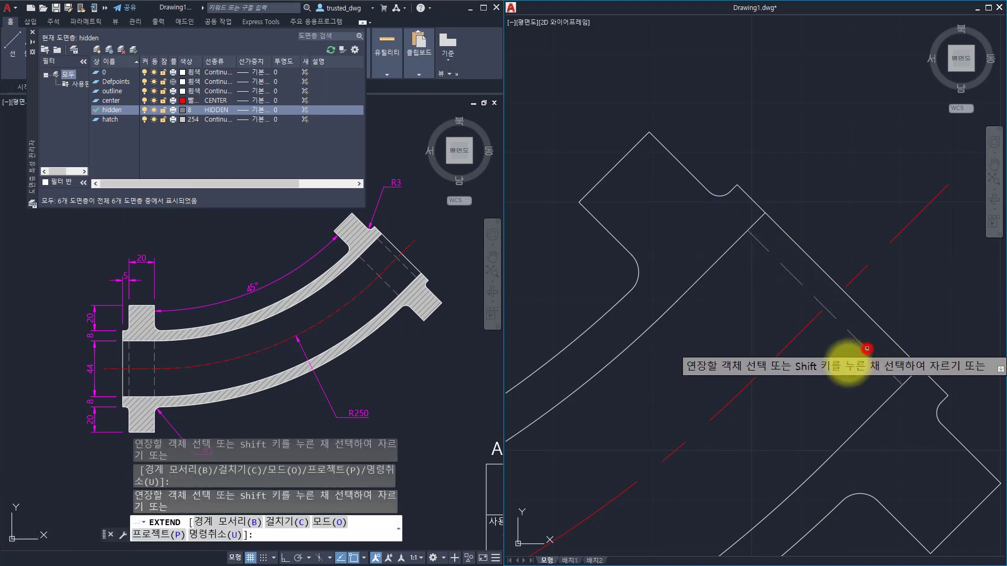
pyautogui.press('Escape')
pyautogui.press('Escape')
# - Offset the slanted hidden line by 20 into the pipe, away from the angled end face
pyautogui.write('o')
pyautogui.press('space')
pyautogui.write('20')
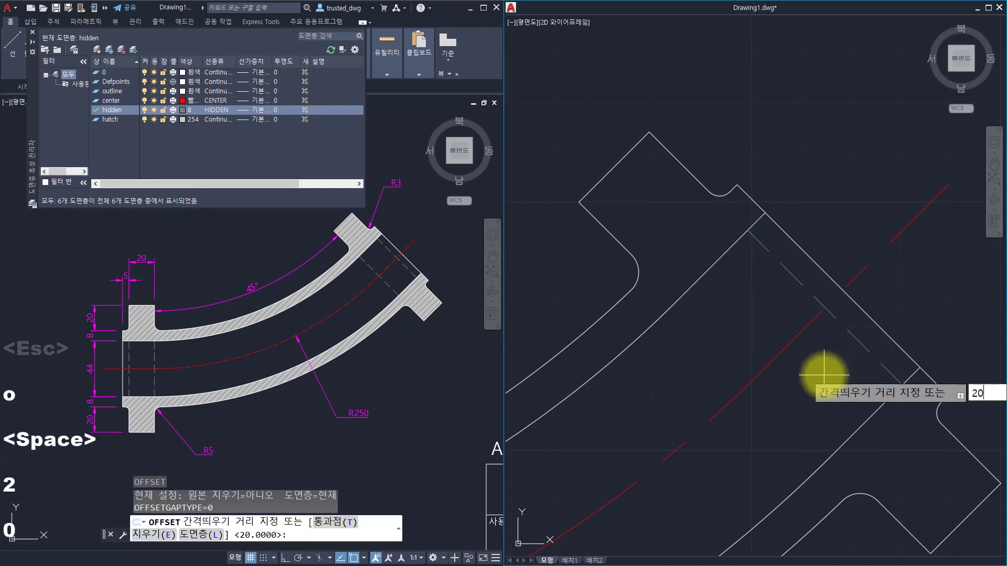
pyautogui.press('space')
pyautogui.click(851, 334)
pyautogui.click(816, 374)
pyautogui.press('Escape')
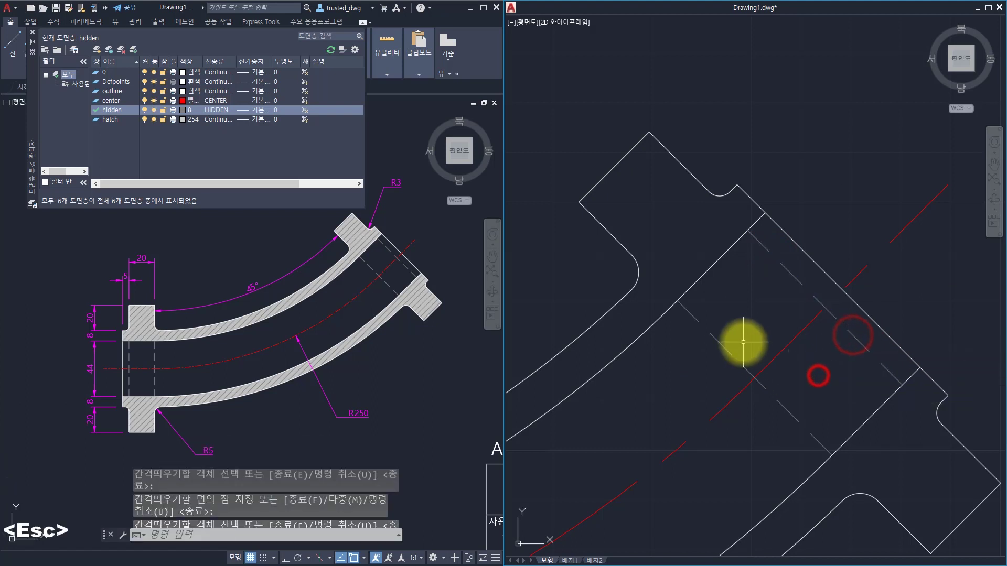
# - Make the hatch layer current in Drawing1
pyautogui.scroll(-5, 675, 358)
pyautogui.scroll(3, 677, 358)
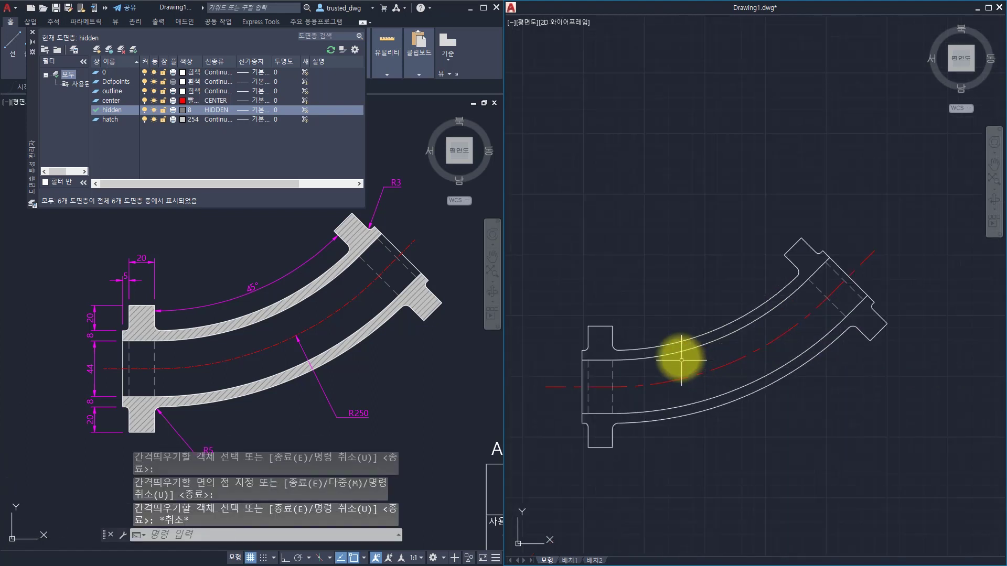
pyautogui.press('Escape')
pyautogui.doubleClick(111, 119)
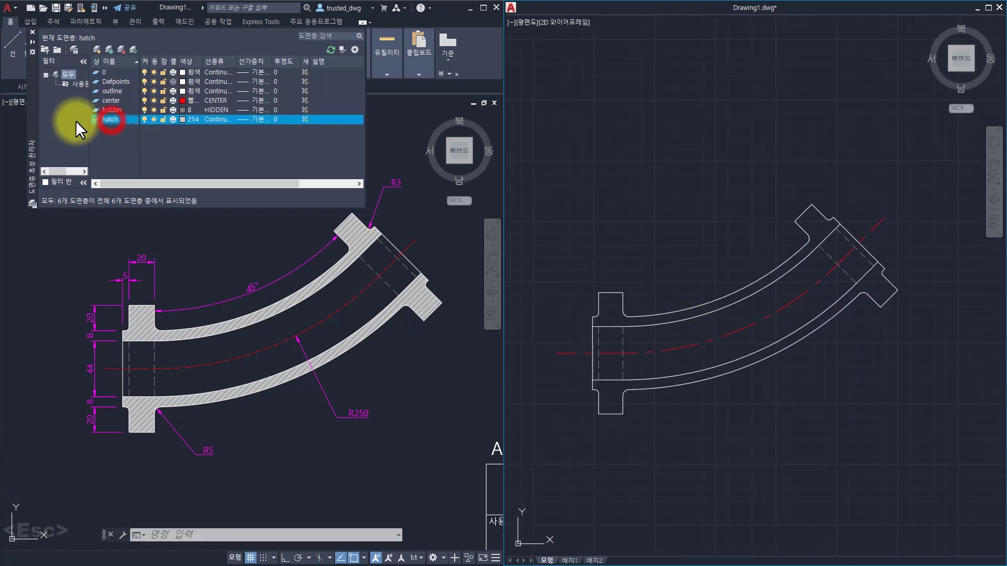
pyautogui.click(414, 362)
pyautogui.moveTo(436, 389)
pyautogui.mouseDown(button='middle')
pyautogui.moveTo(328, 367)
pyautogui.moveTo(367, 382)
pyautogui.moveTo(382, 402)
pyautogui.mouseUp(button='middle')
# - Hatch the upper and lower cut wall sections, including the flanges, in Drawing1 with the ANSI31 pattern
pyautogui.click(690, 216)
pyautogui.write('h')
pyautogui.press('space')
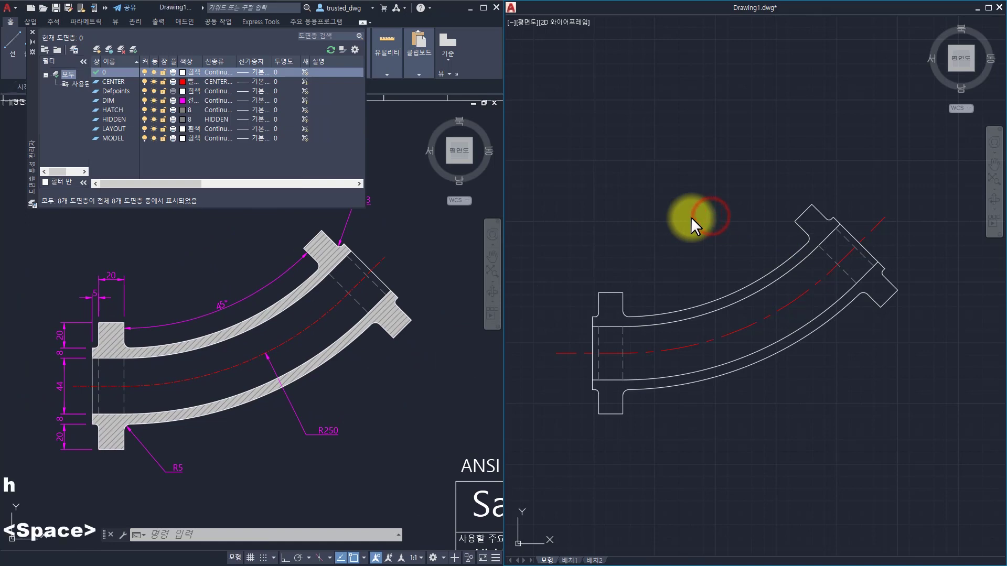
pyautogui.click(32, 33)
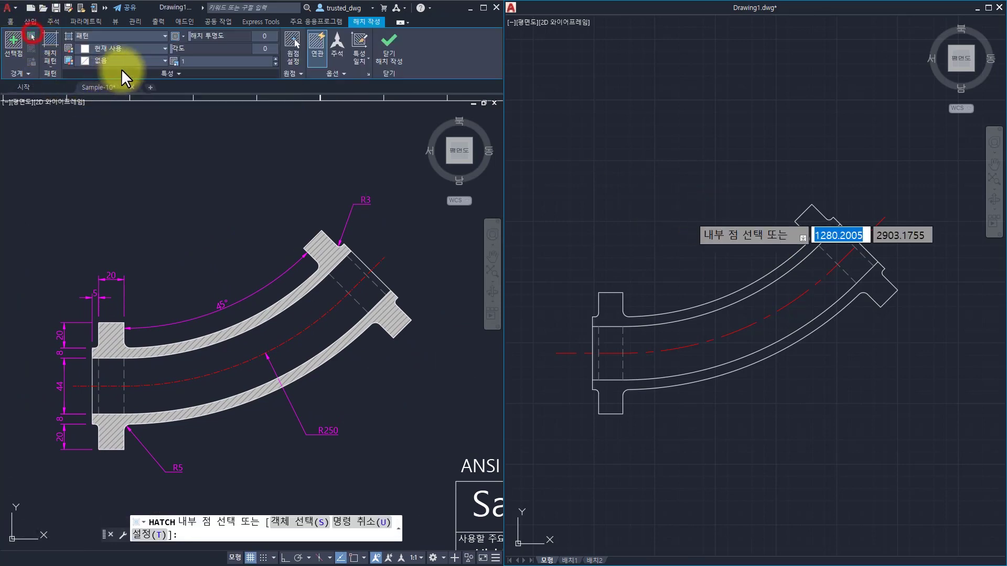
pyautogui.click(48, 64)
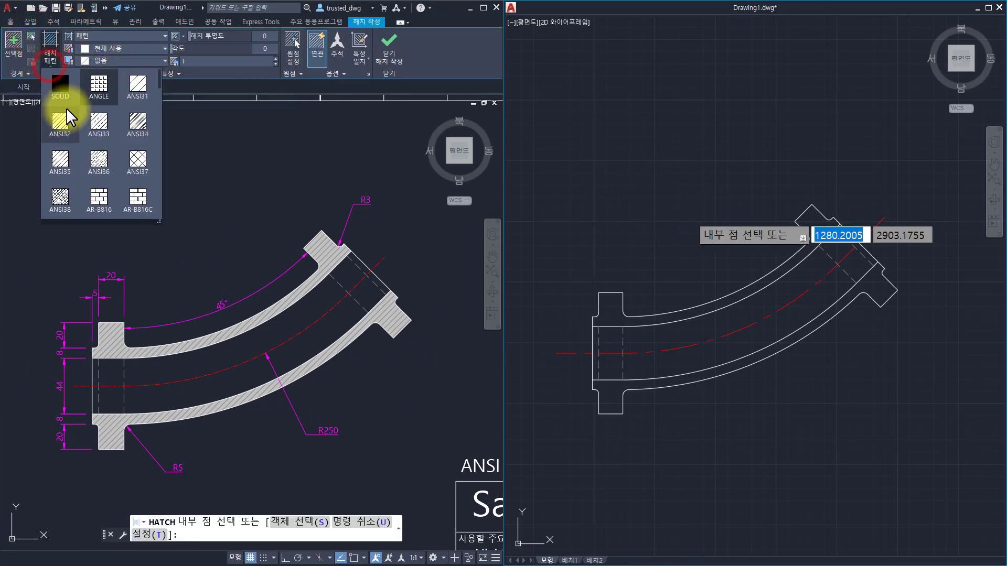
pyautogui.click(137, 124)
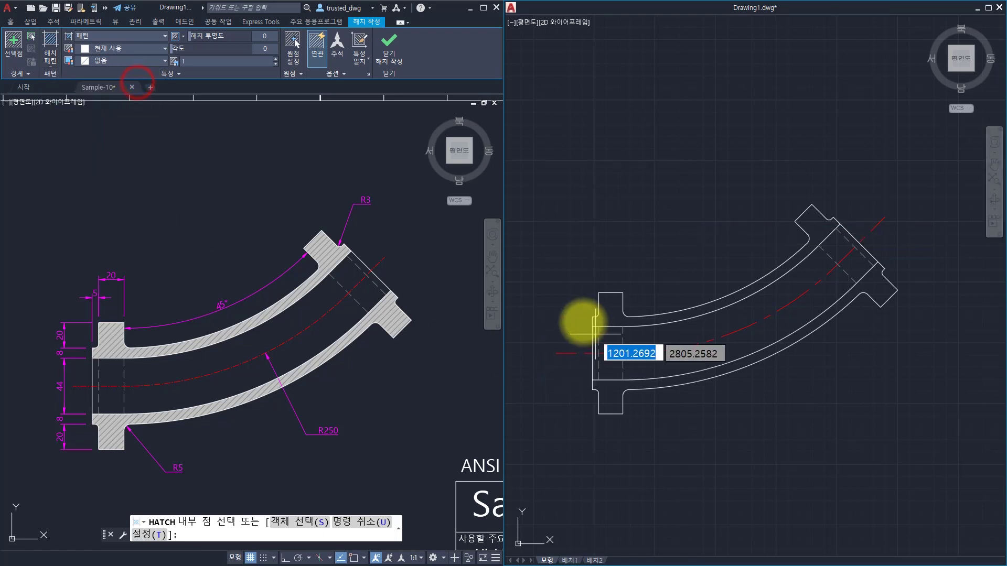
pyautogui.click(612, 316)
pyautogui.click(612, 398)
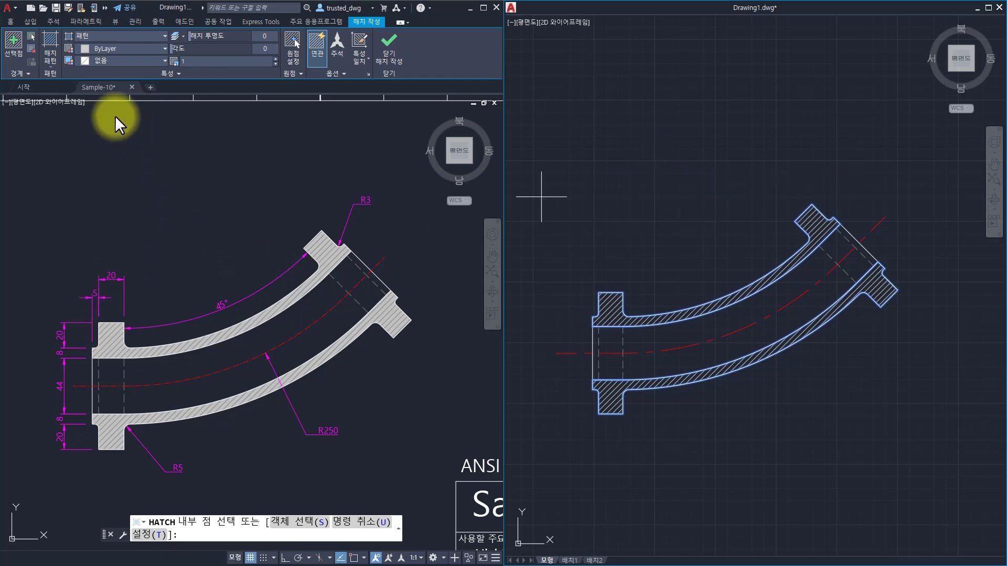
# - Set the hatch's background colour to the light grey index colour and finish the hatch
pyautogui.click(104, 60)
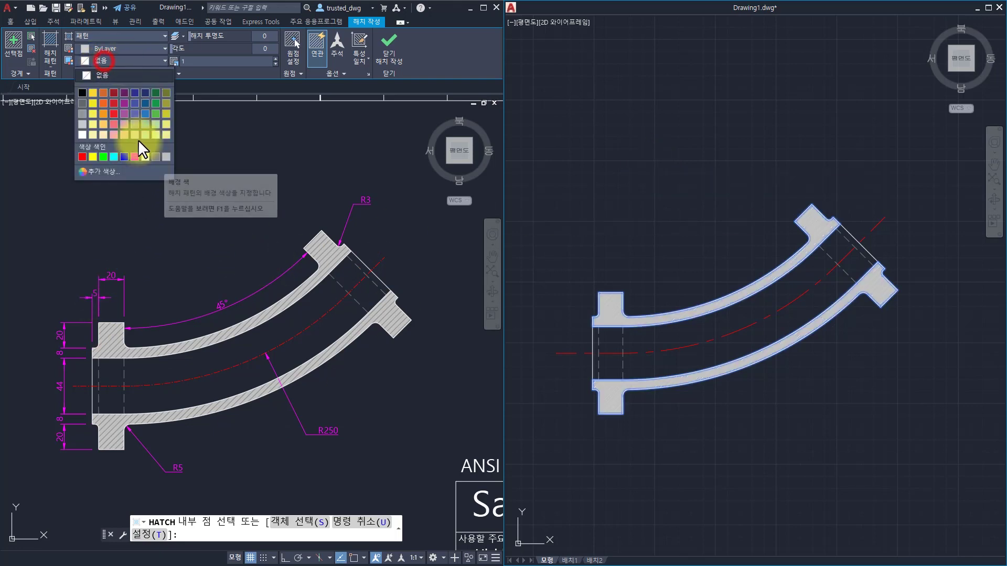
pyautogui.click(164, 156)
pyautogui.press('Escape')
pyautogui.press('Escape')
pyautogui.press('Escape')
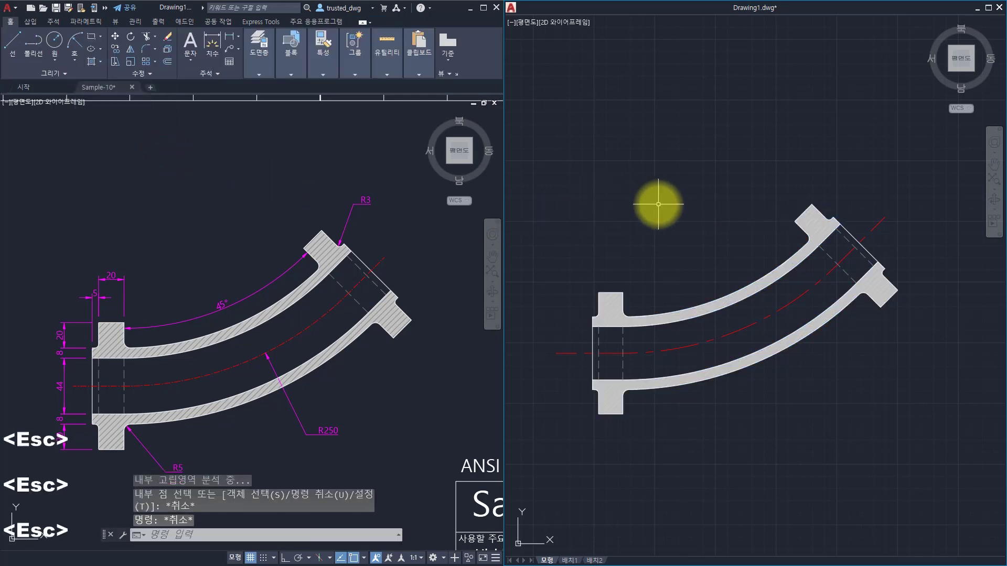